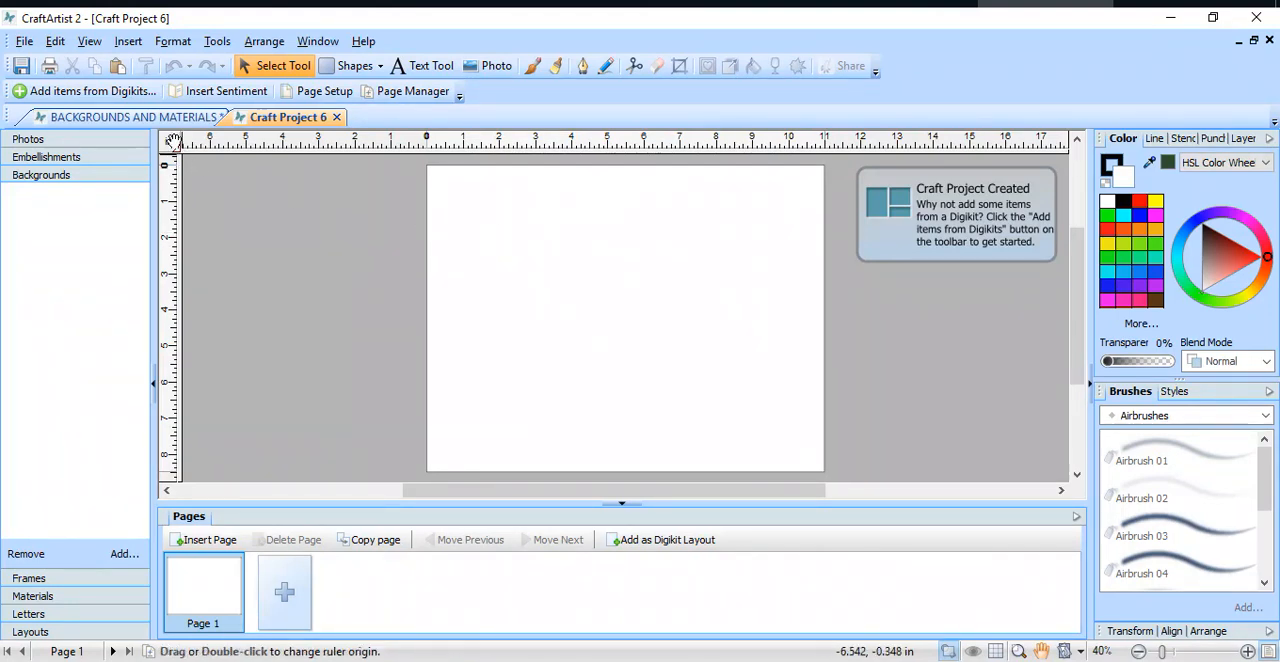
Step: On page 3 of the BACKGROUNDS AND MATERIALS project, draw a rectangle about 4.2 in wide near the page's upper edge
click(176, 118)
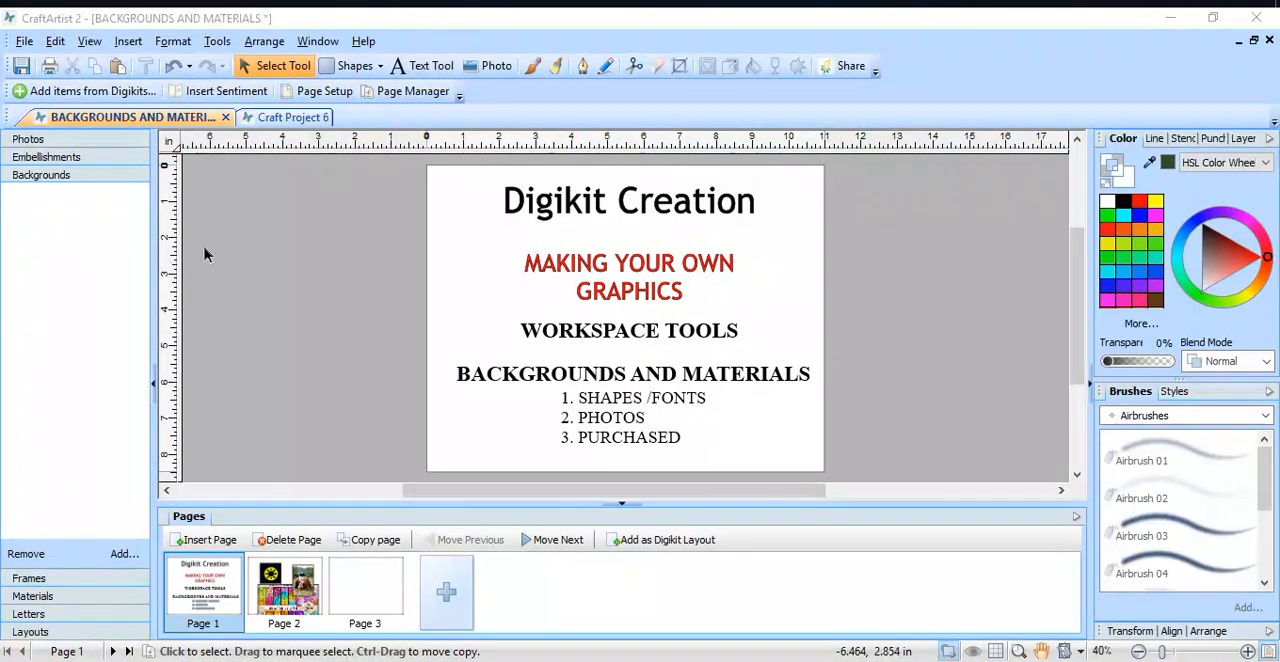
click(346, 576)
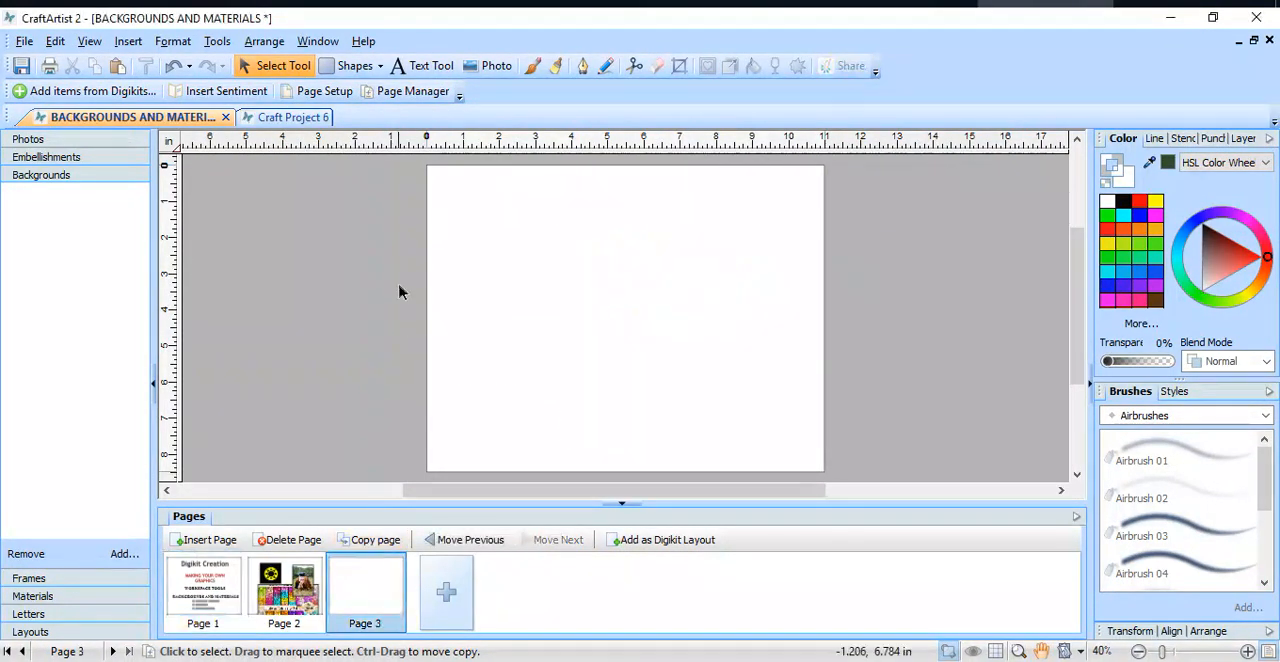
click(350, 66)
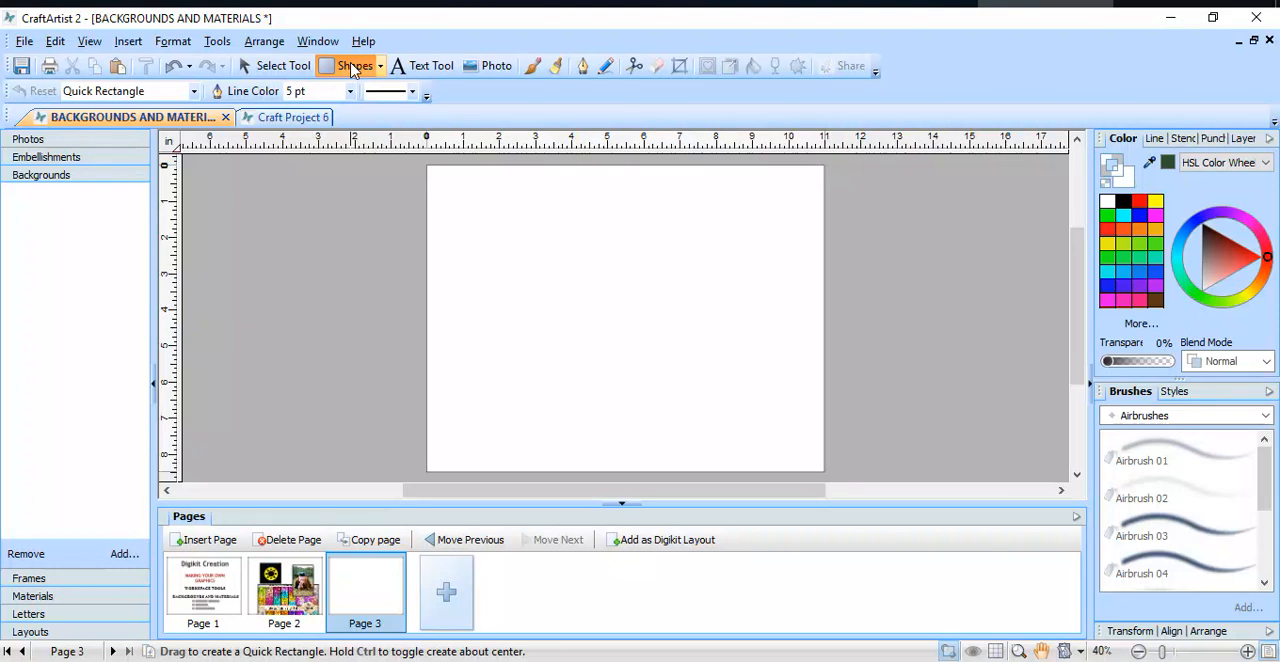
click(379, 67)
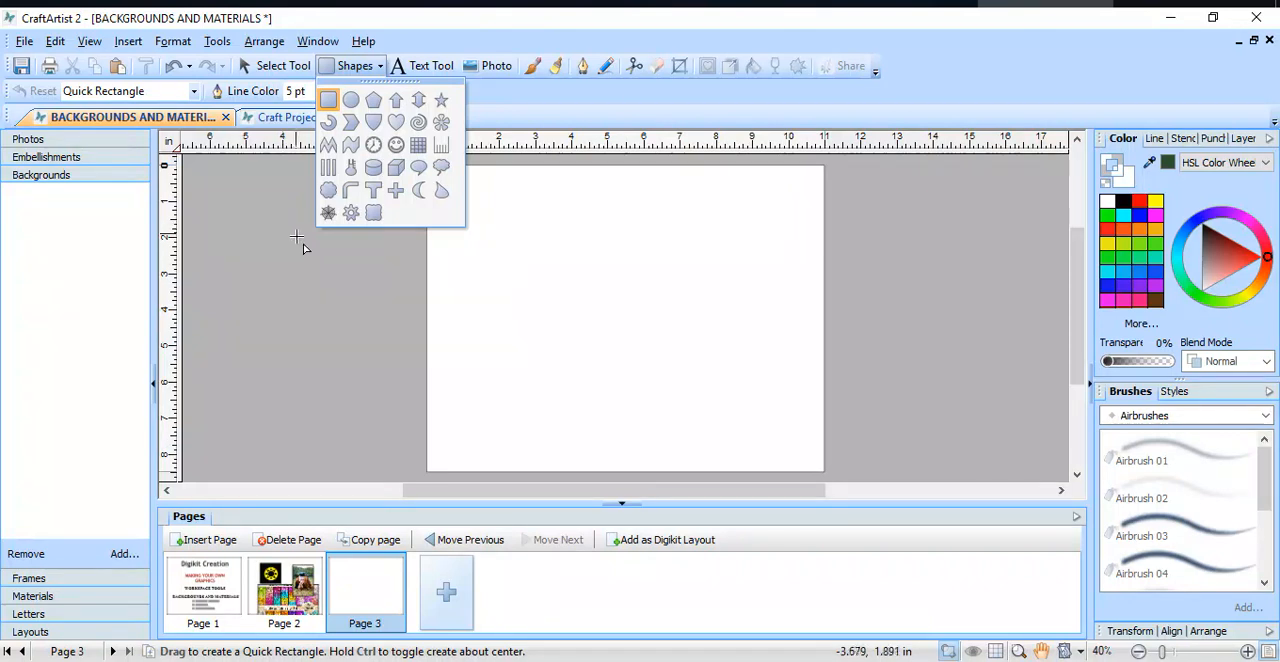
drag(497, 205, 651, 308)
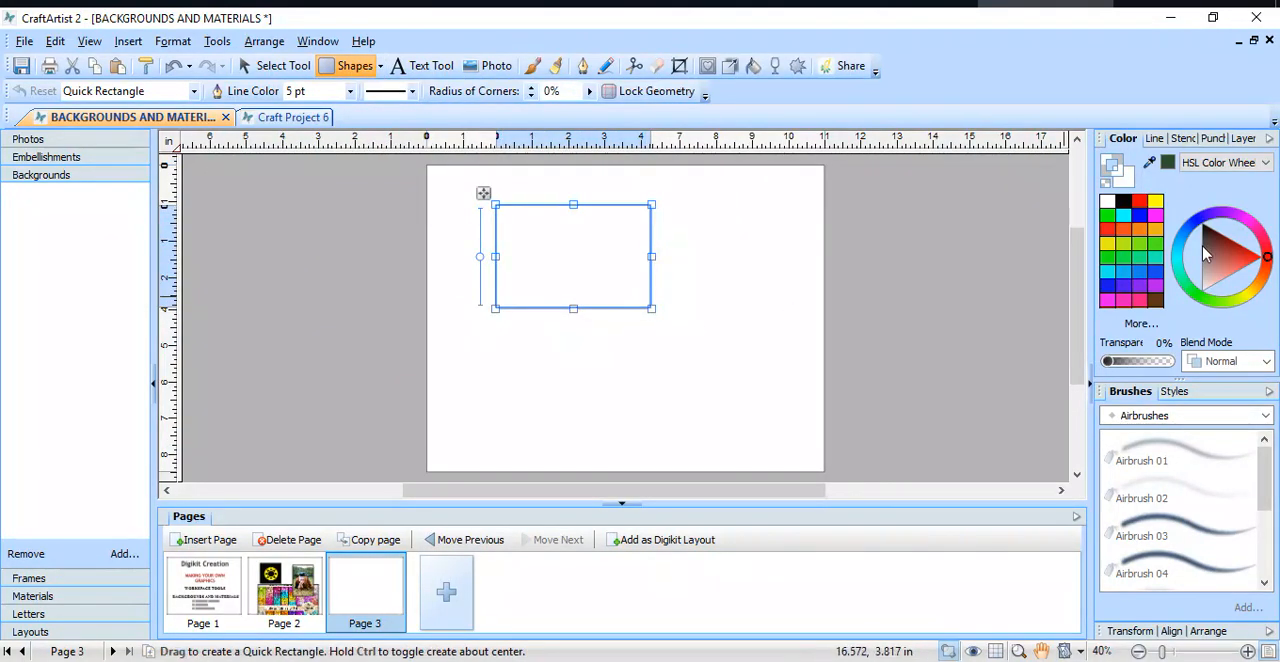
Step: Give the rectangle a black outline and set its radius of corners to 45%
click(1124, 202)
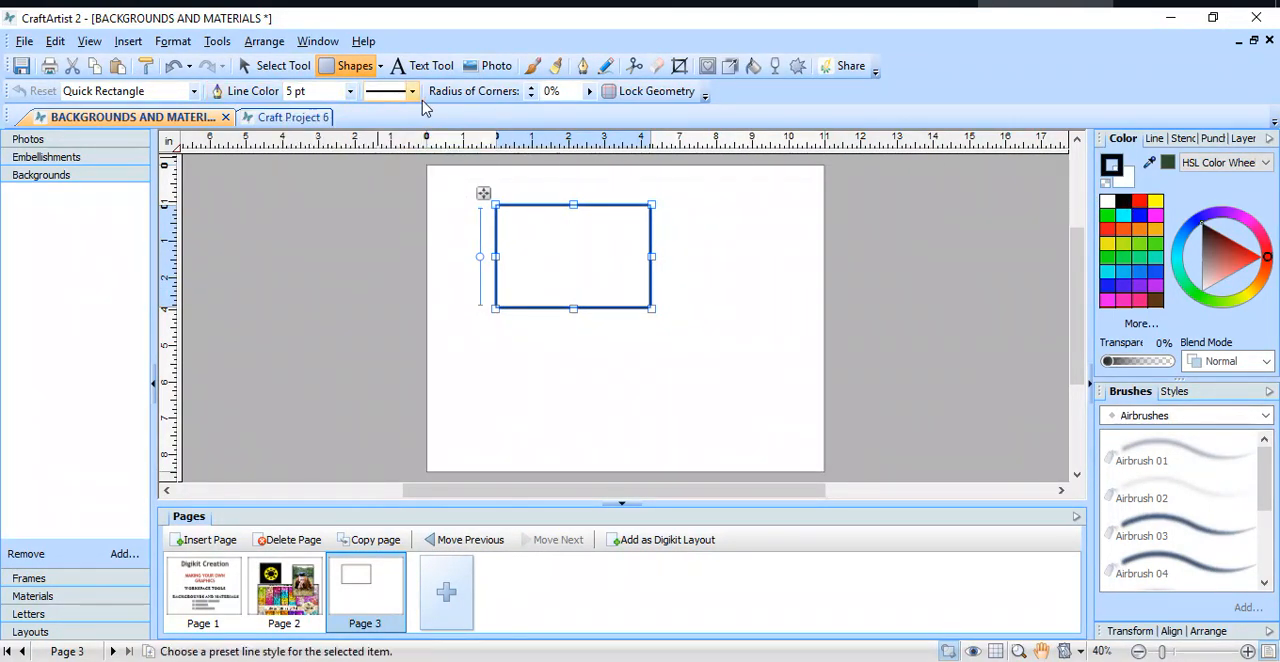
click(590, 93)
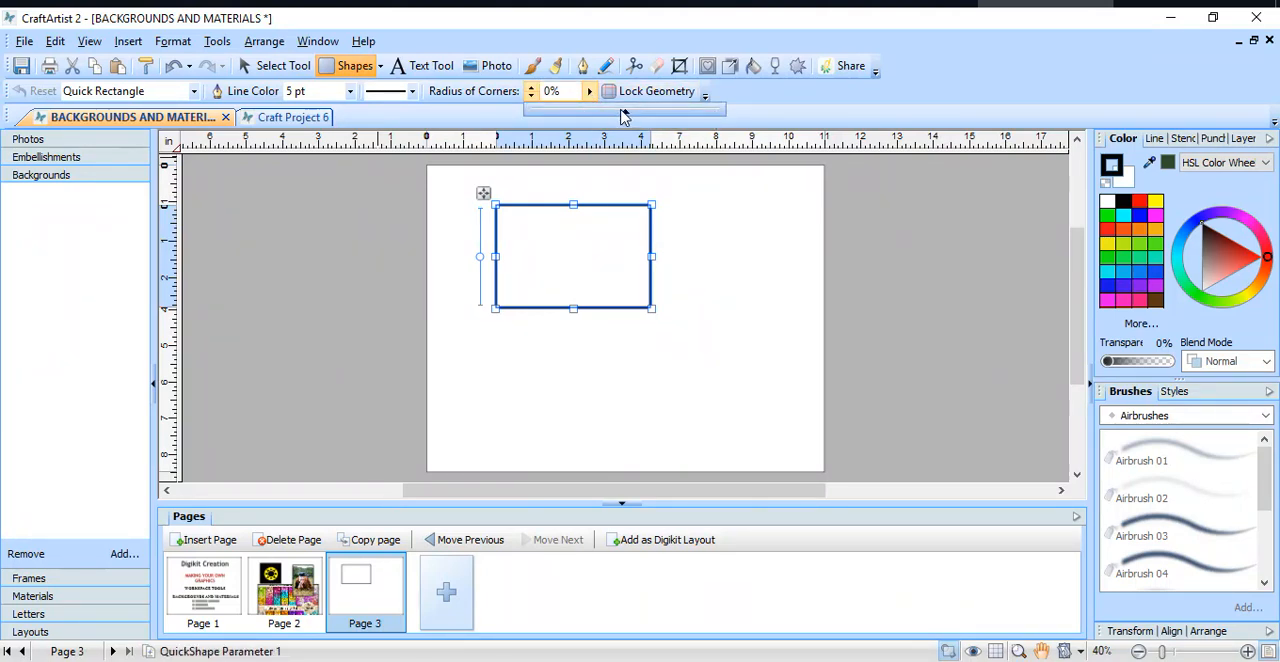
mouse_move(624, 116)
mouse_down()
mouse_move(695, 112)
mouse_move(590, 113)
mouse_move(634, 116)
mouse_up()
click(532, 88)
click(532, 90)
click(532, 90)
click(532, 90)
drag(532, 90, 532, 90)
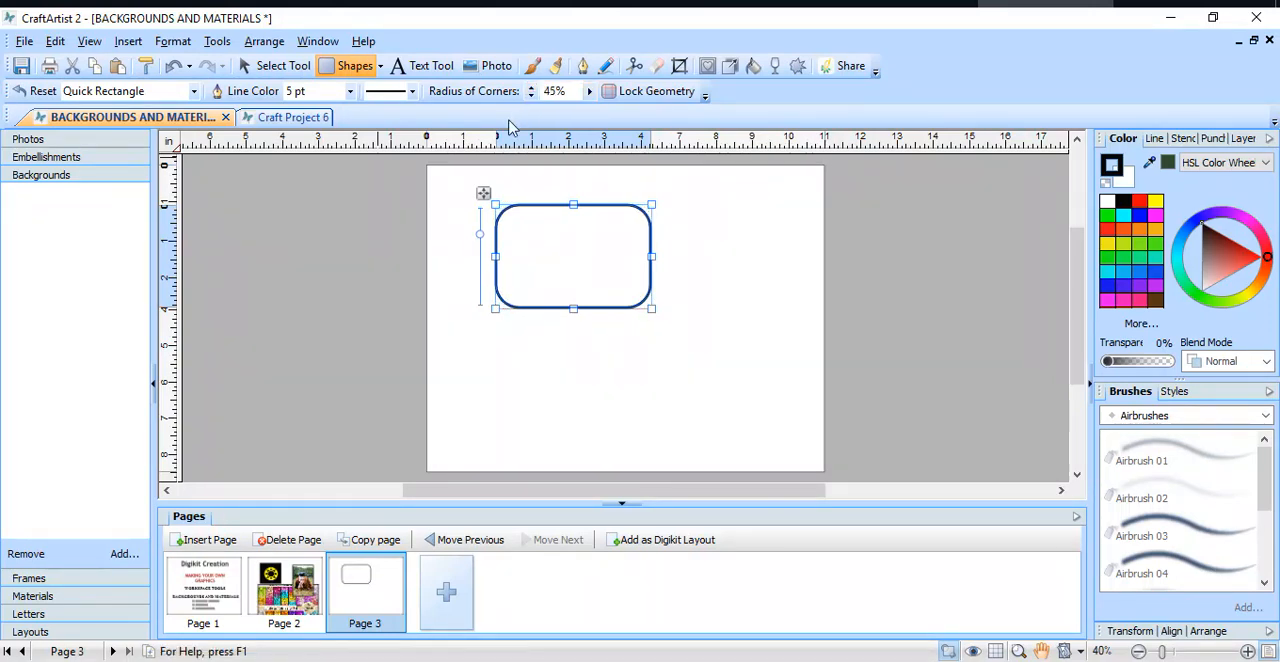
Step: Change the rounded rectangle's outline to a dashed line style with a 12 pt width
click(413, 92)
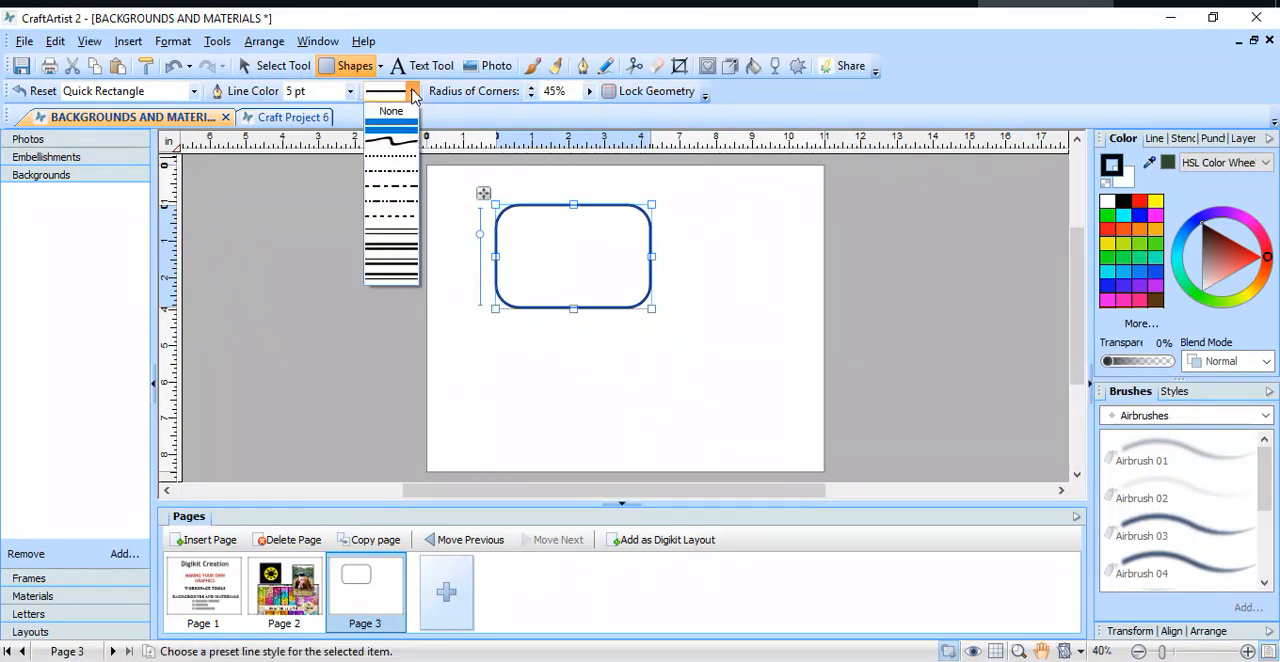
click(408, 145)
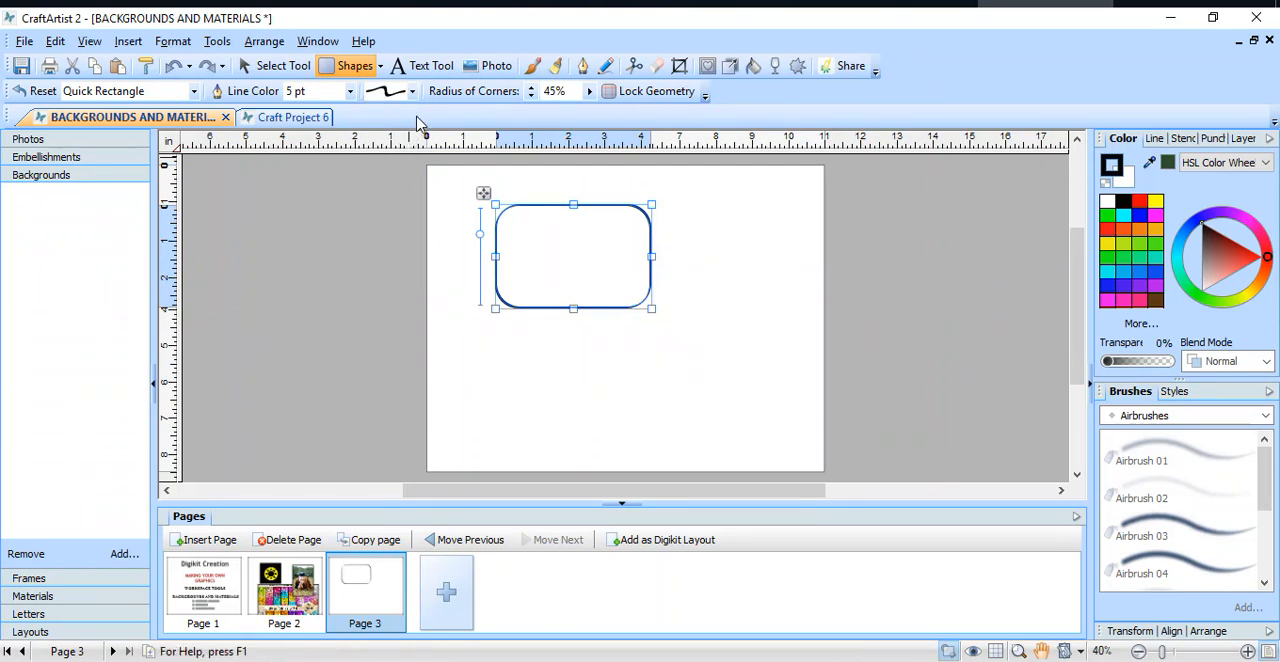
click(412, 91)
click(397, 189)
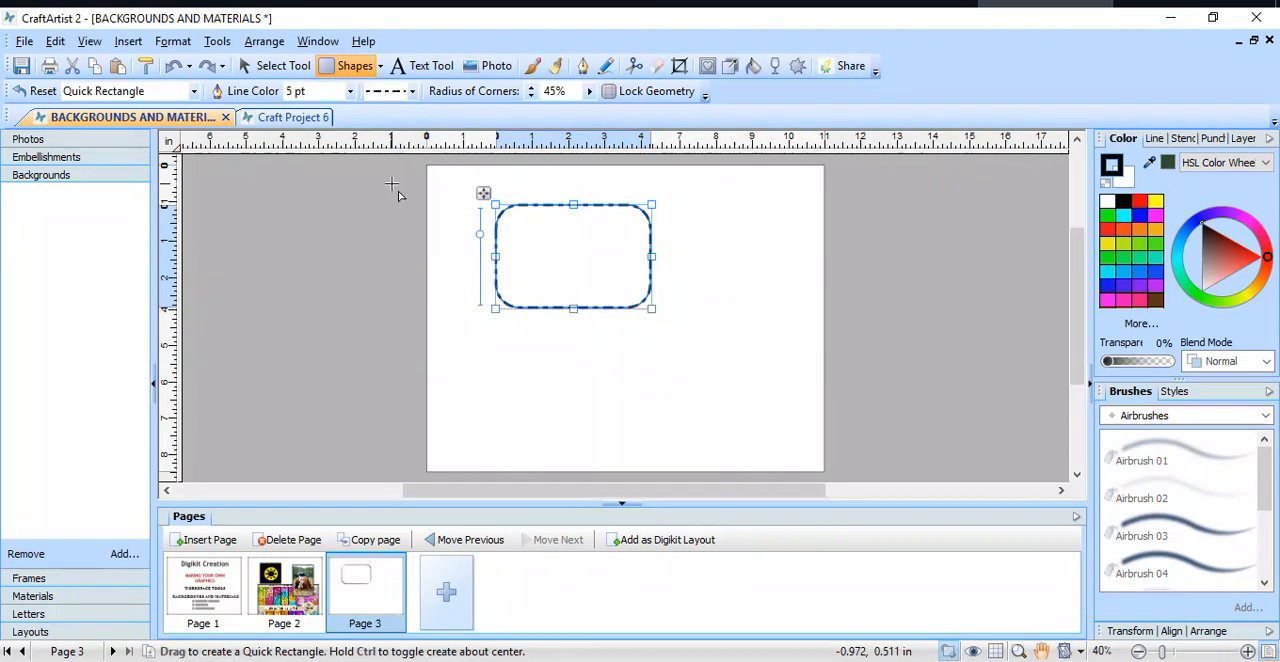
click(350, 91)
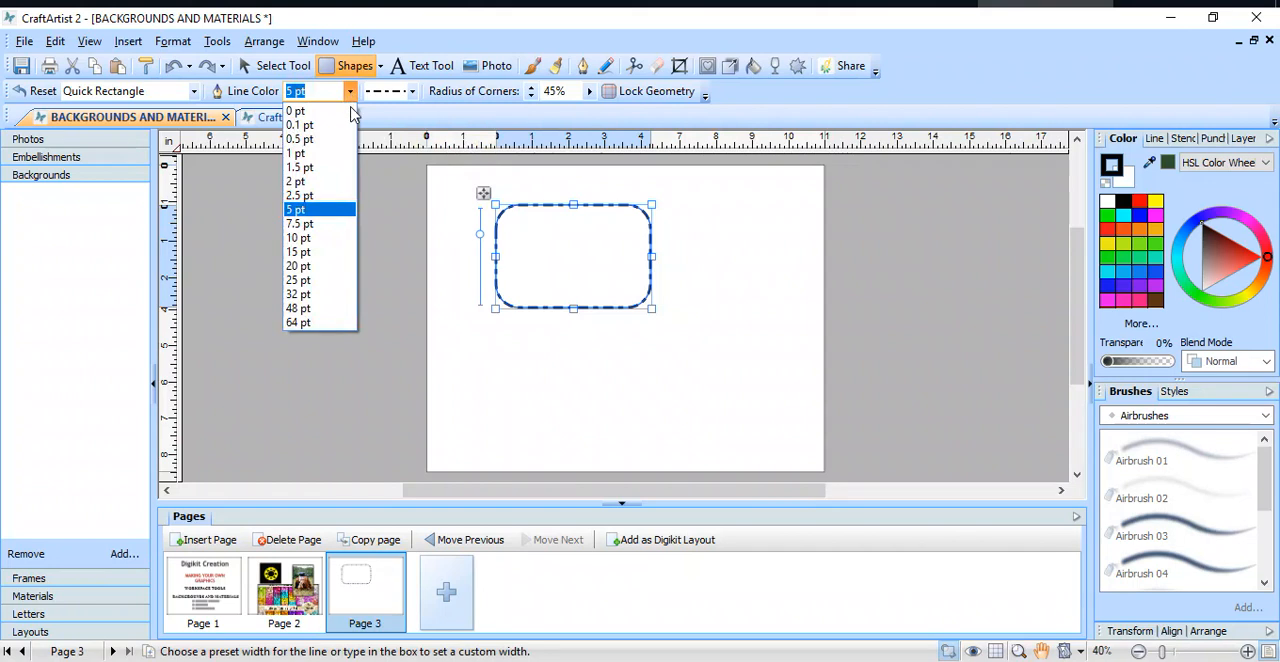
click(336, 248)
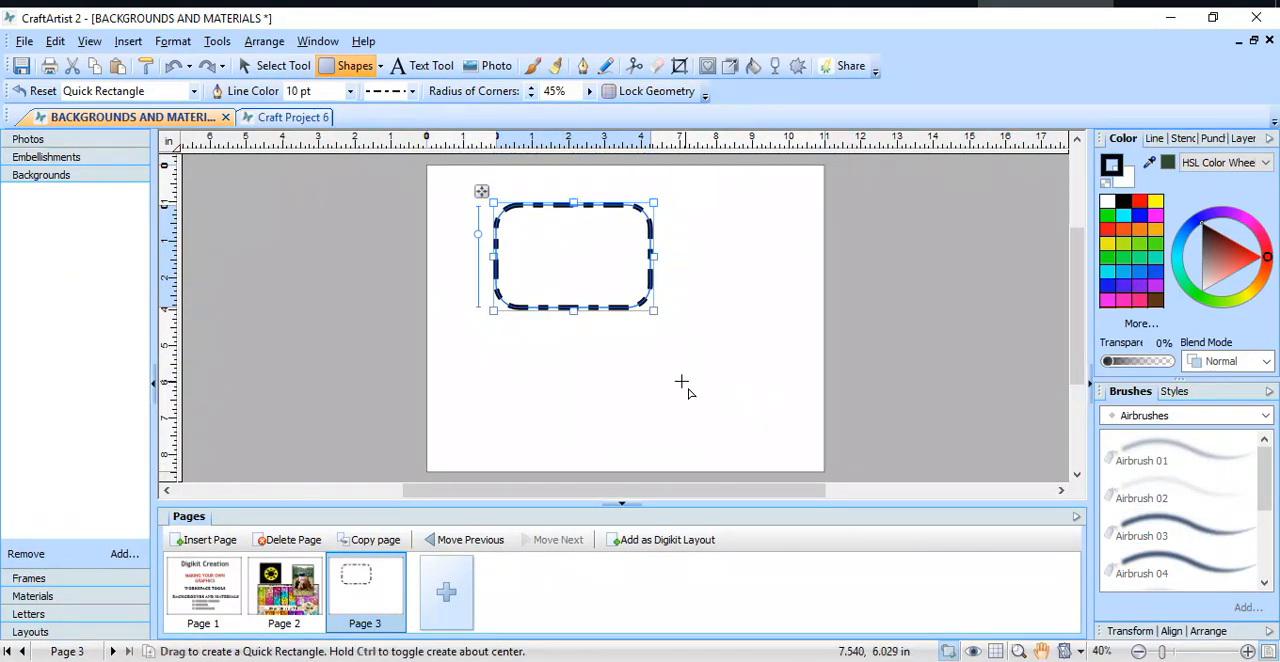
click(1153, 140)
mouse_move(1157, 364)
mouse_down()
mouse_move(1200, 358)
mouse_move(1140, 360)
mouse_move(1160, 360)
mouse_up()
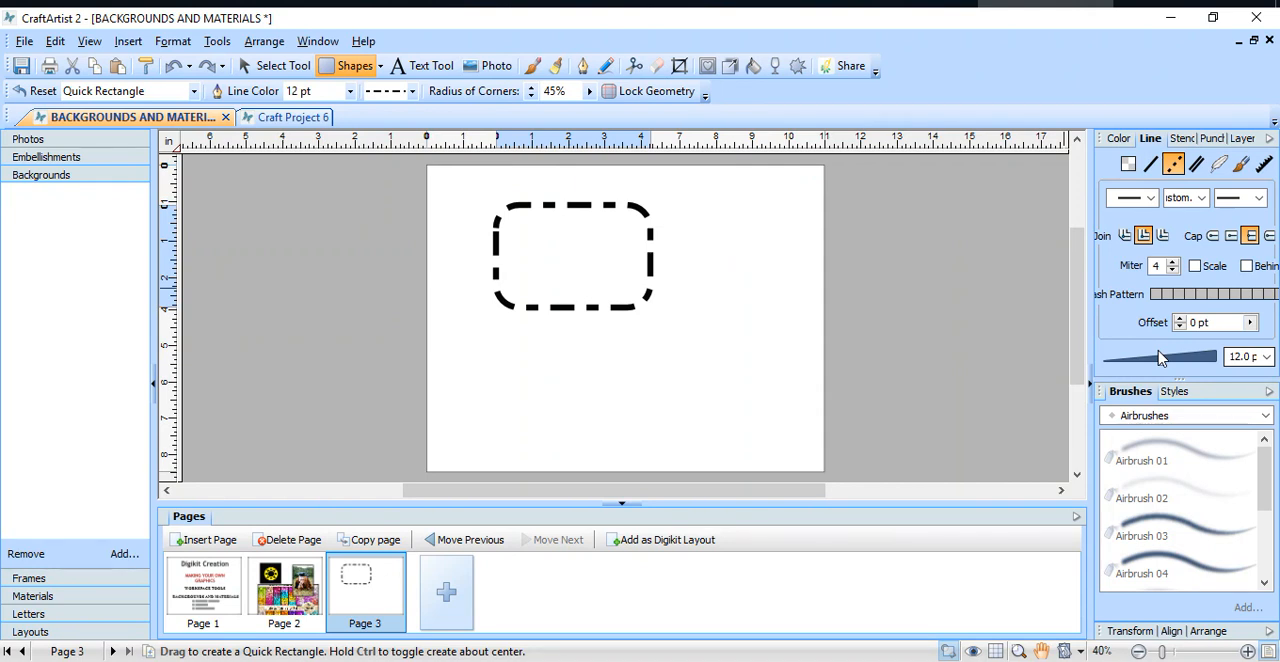
Step: Draw a Quick Ellipse about 4 in wide beside the rectangle and set its enclosed angle to 270°
click(380, 66)
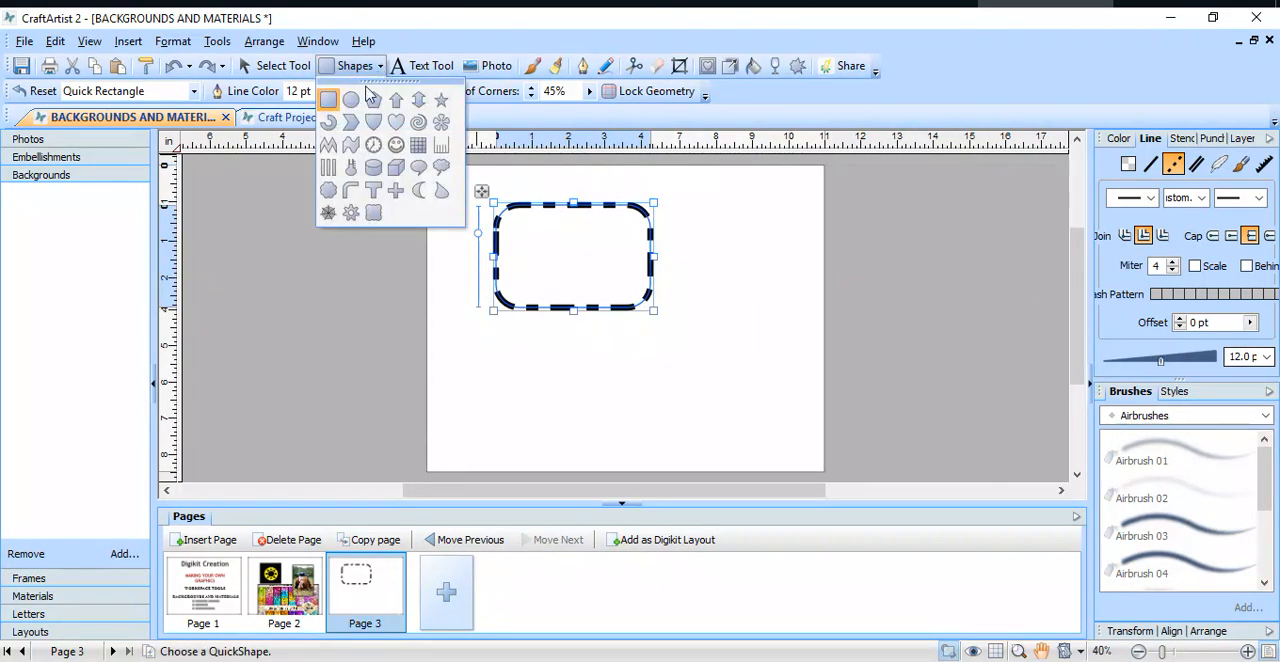
click(351, 99)
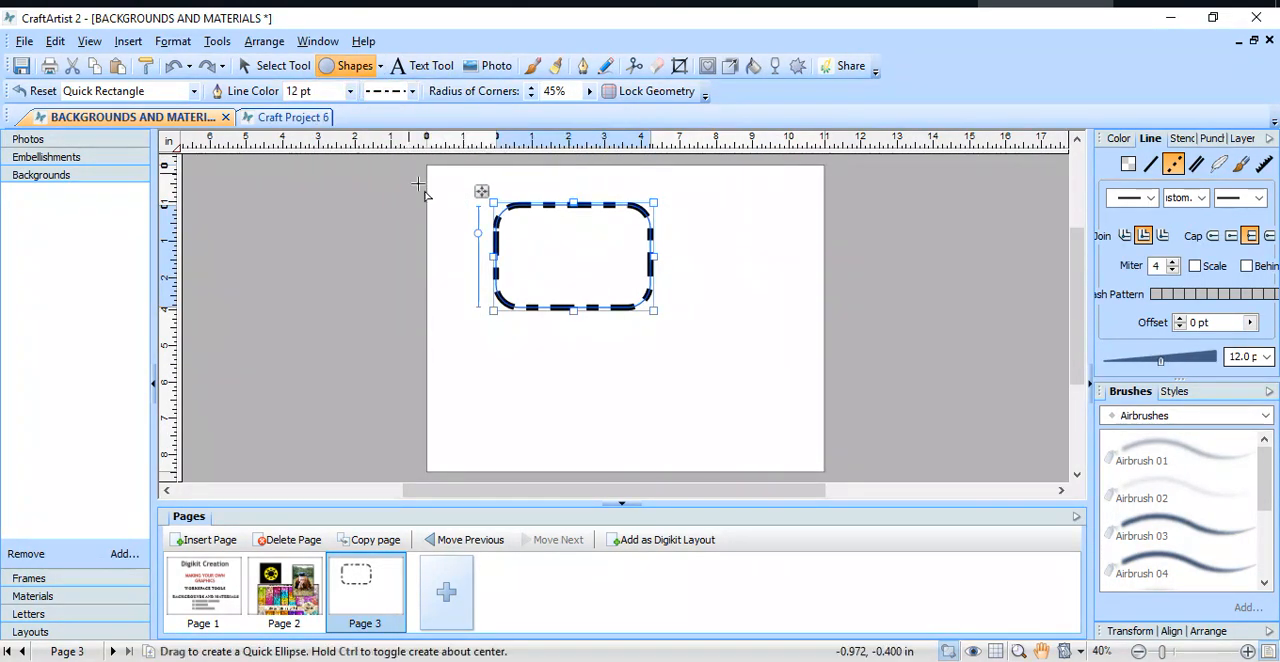
drag(682, 225, 828, 377)
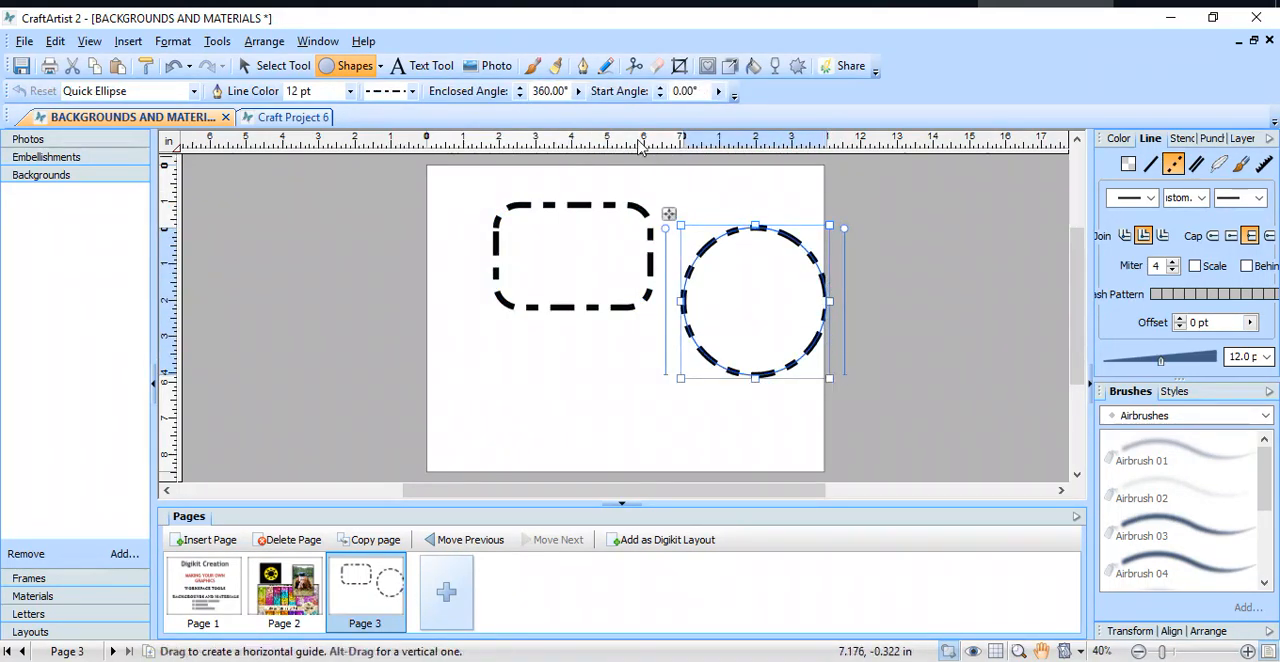
click(578, 91)
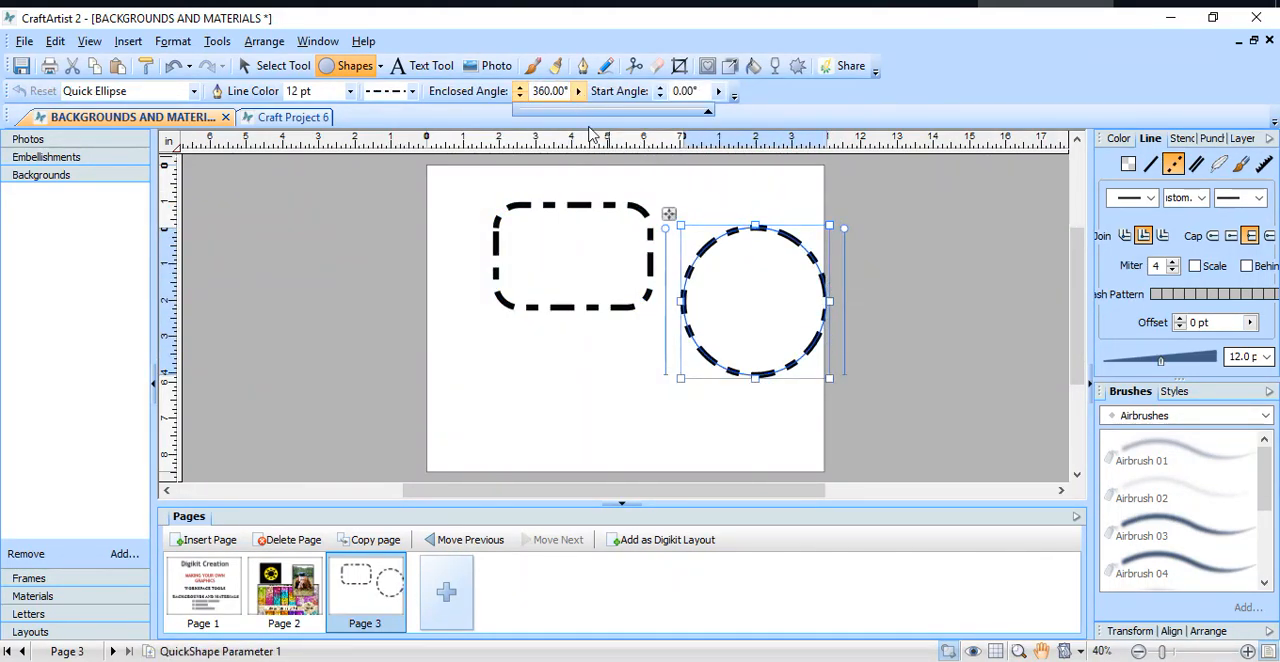
drag(708, 111, 660, 118)
Step: Change the outline of the three-quarter ellipse to a solid 12 pt line
click(412, 91)
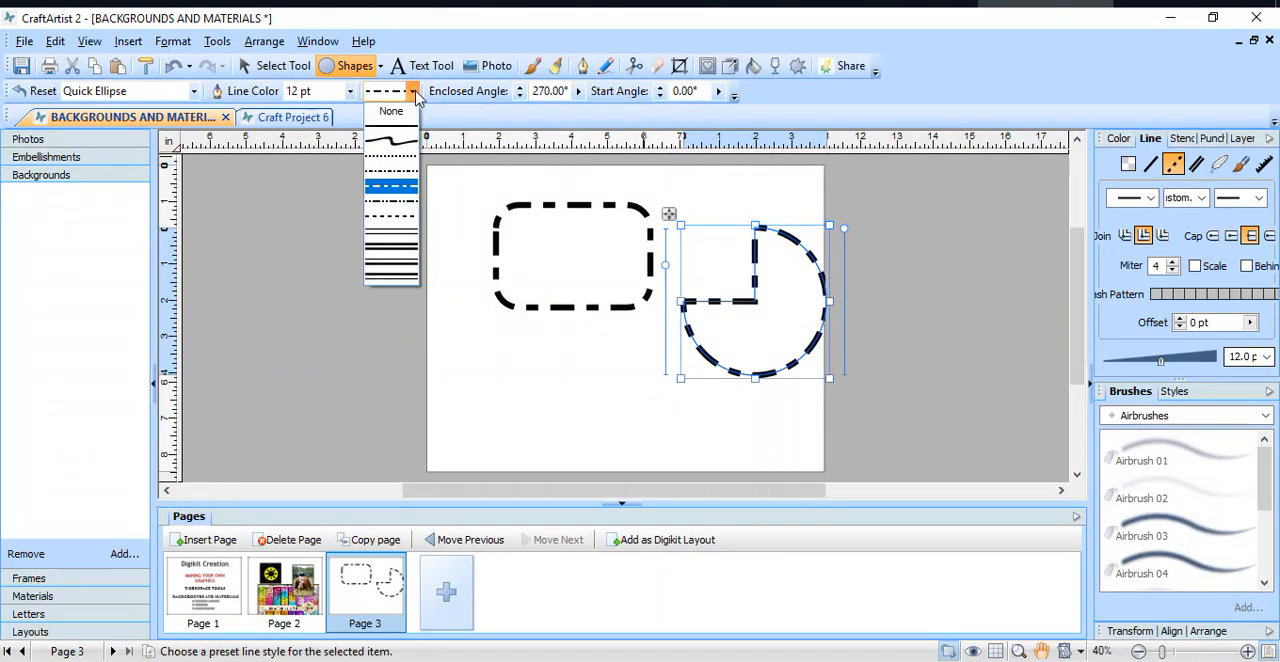
click(405, 117)
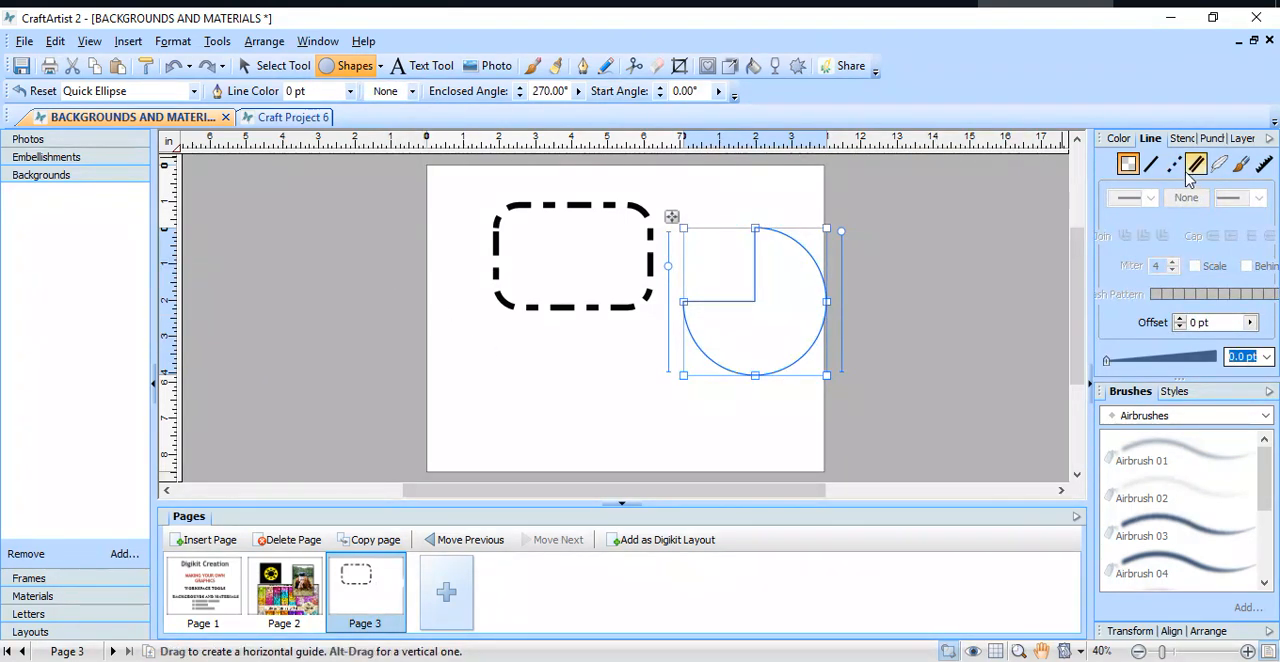
click(1150, 164)
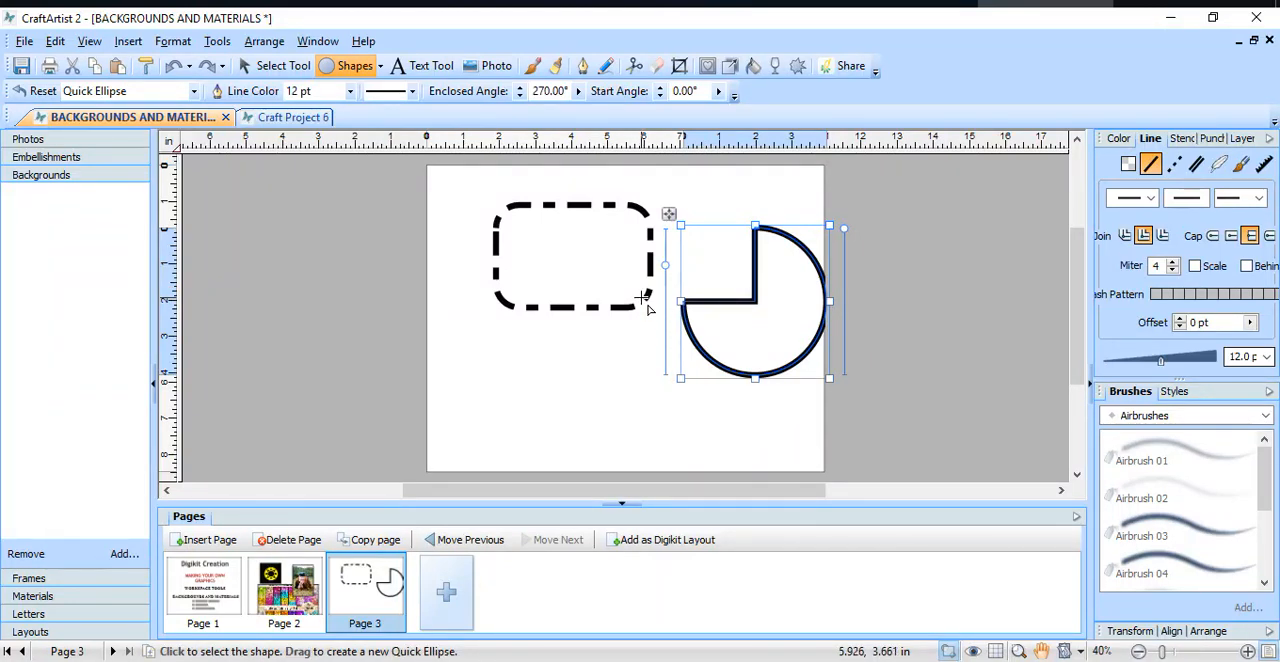
Step: Select all shapes on page 3 and cut them from the page
click(55, 41)
click(108, 212)
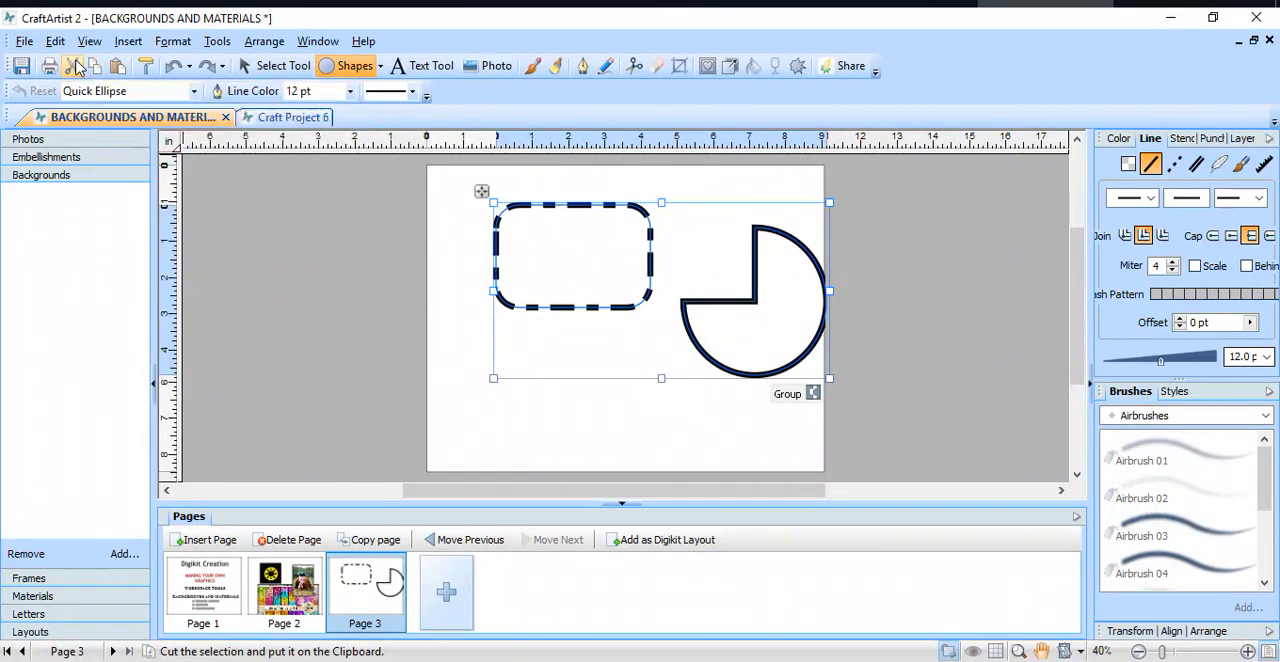
click(75, 66)
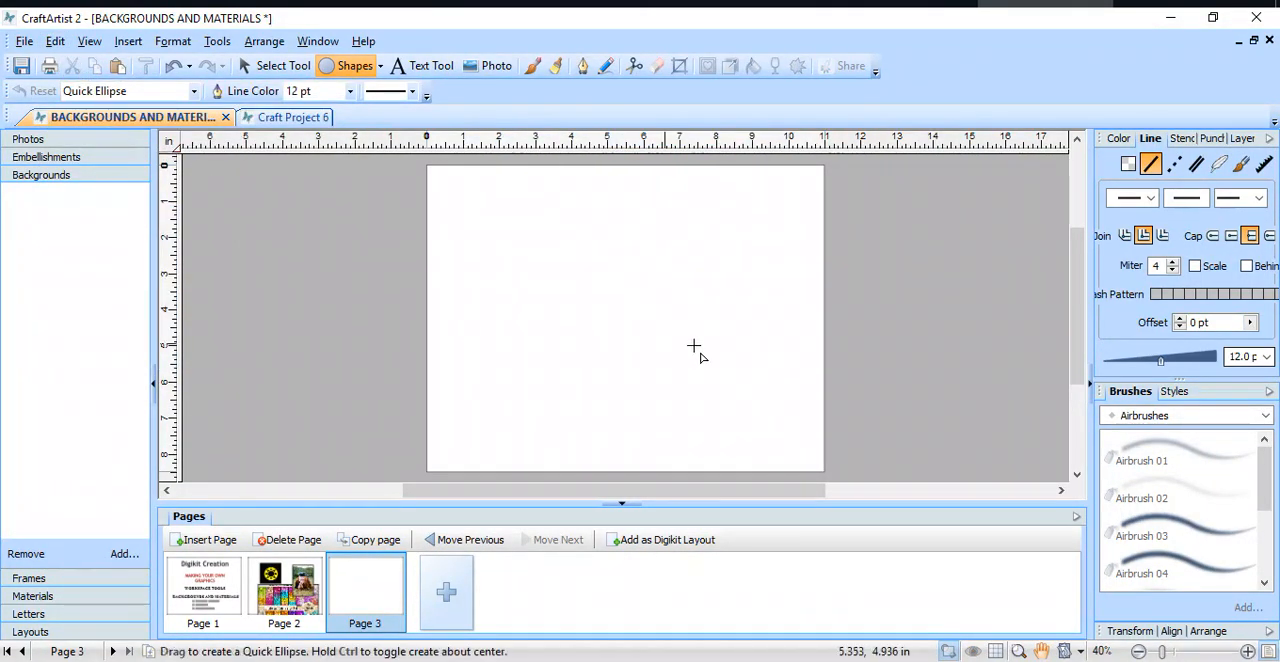
Step: Open the Color Palette Designer and preview the Candy, Fruit and Hue palettes
click(1119, 139)
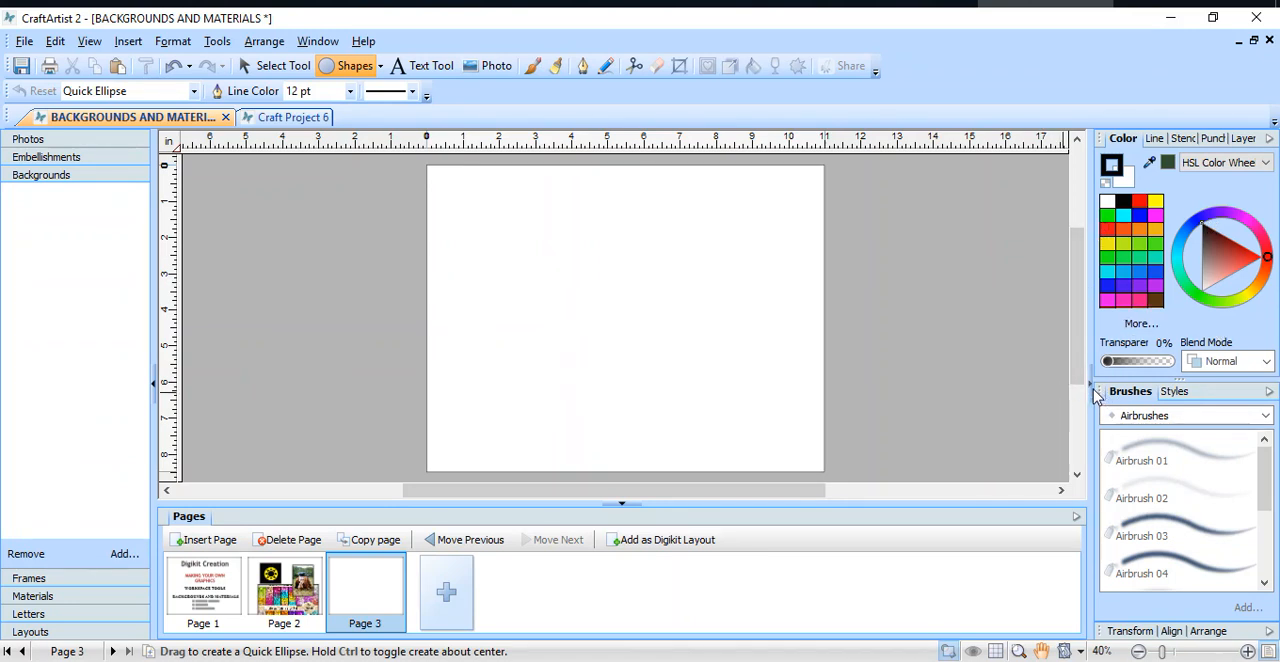
click(1141, 324)
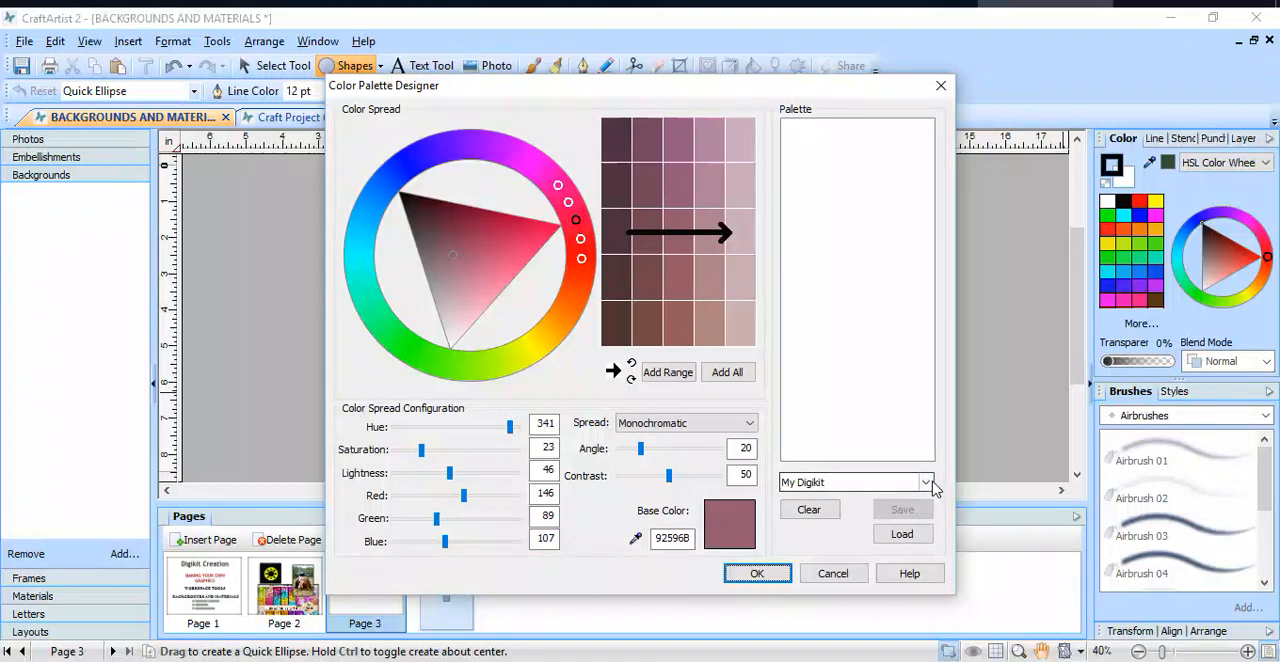
click(928, 483)
click(894, 505)
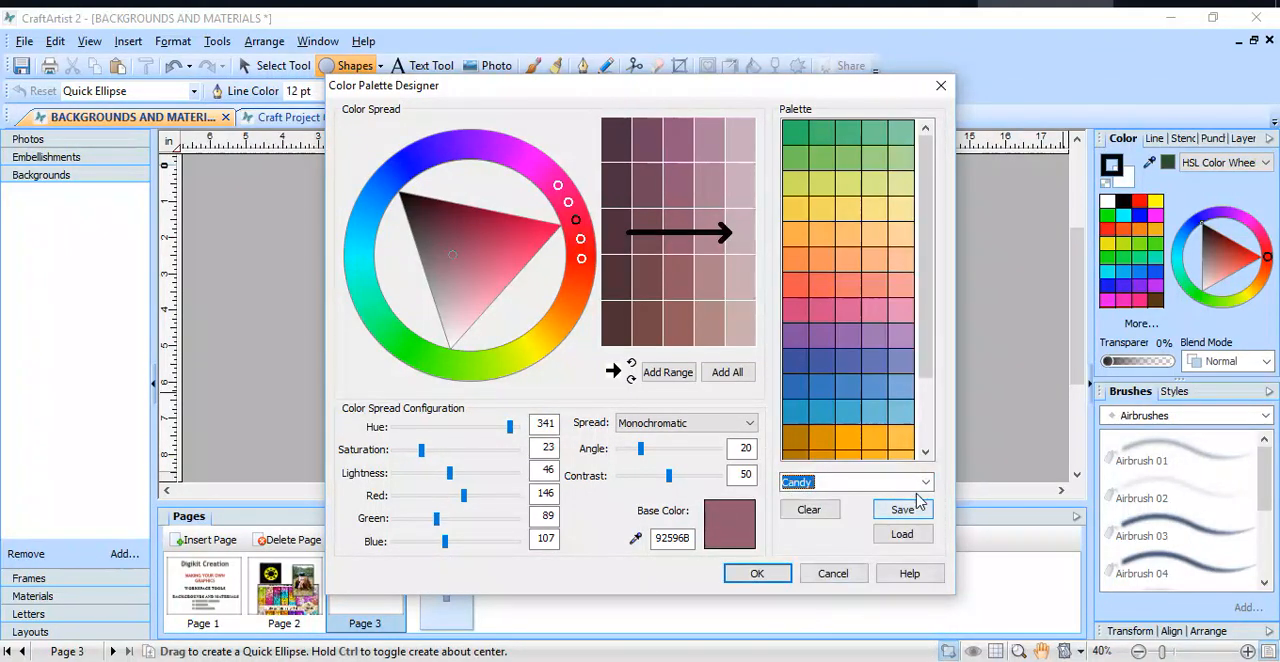
click(926, 482)
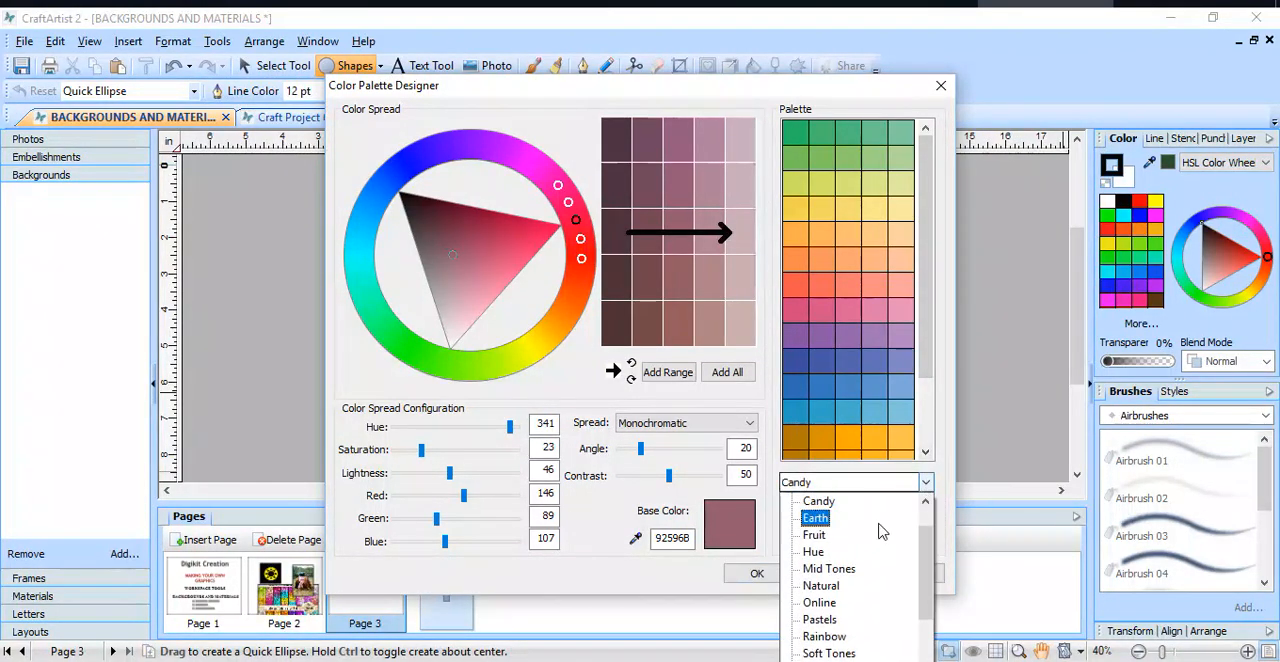
click(866, 539)
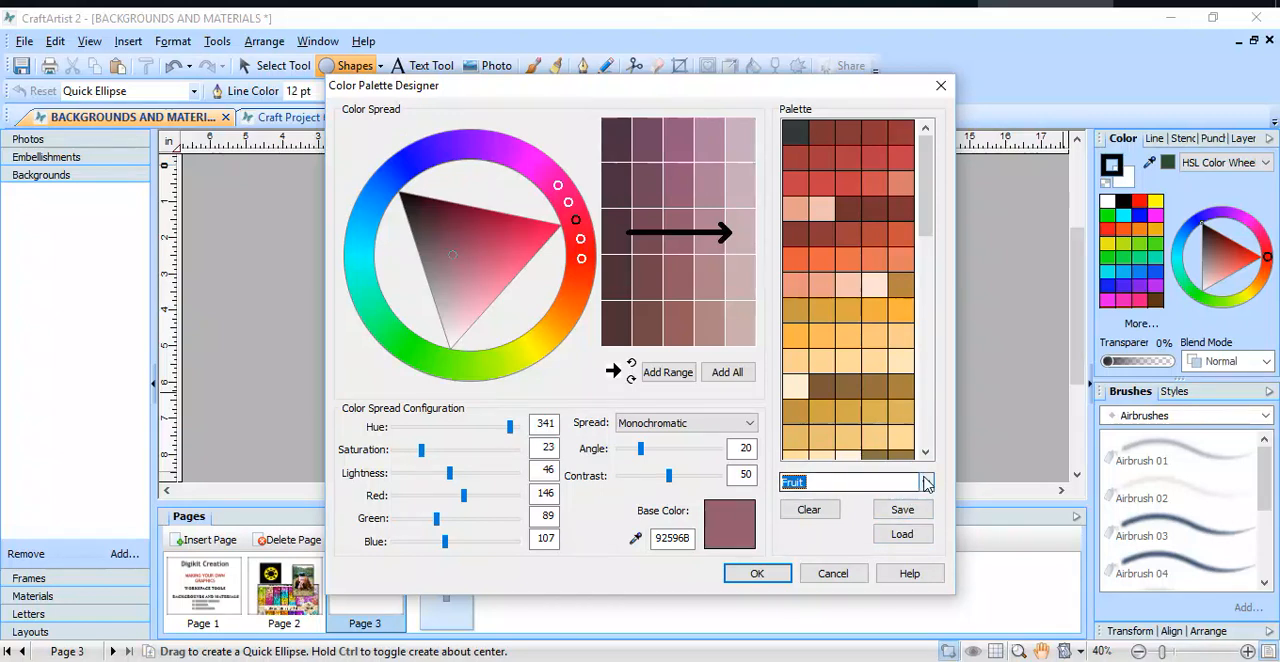
click(926, 482)
click(855, 552)
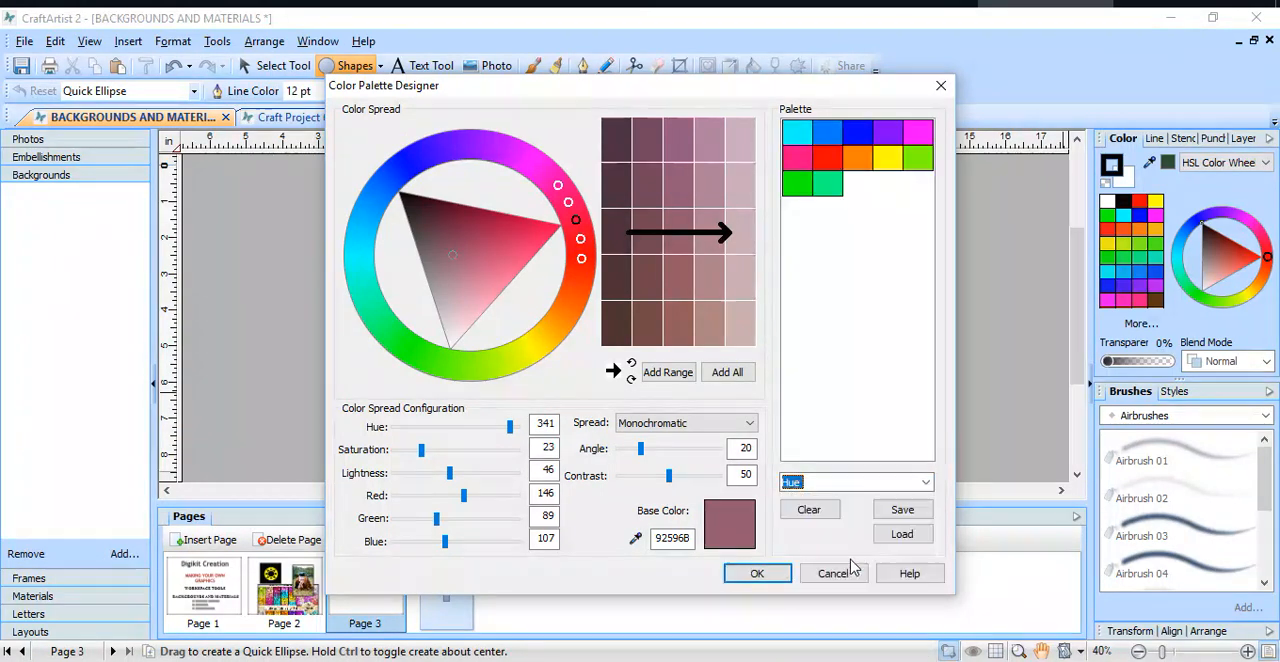
Step: Switch the Color Palette Designer to the Standard RGB palette and look through its swatches
click(926, 482)
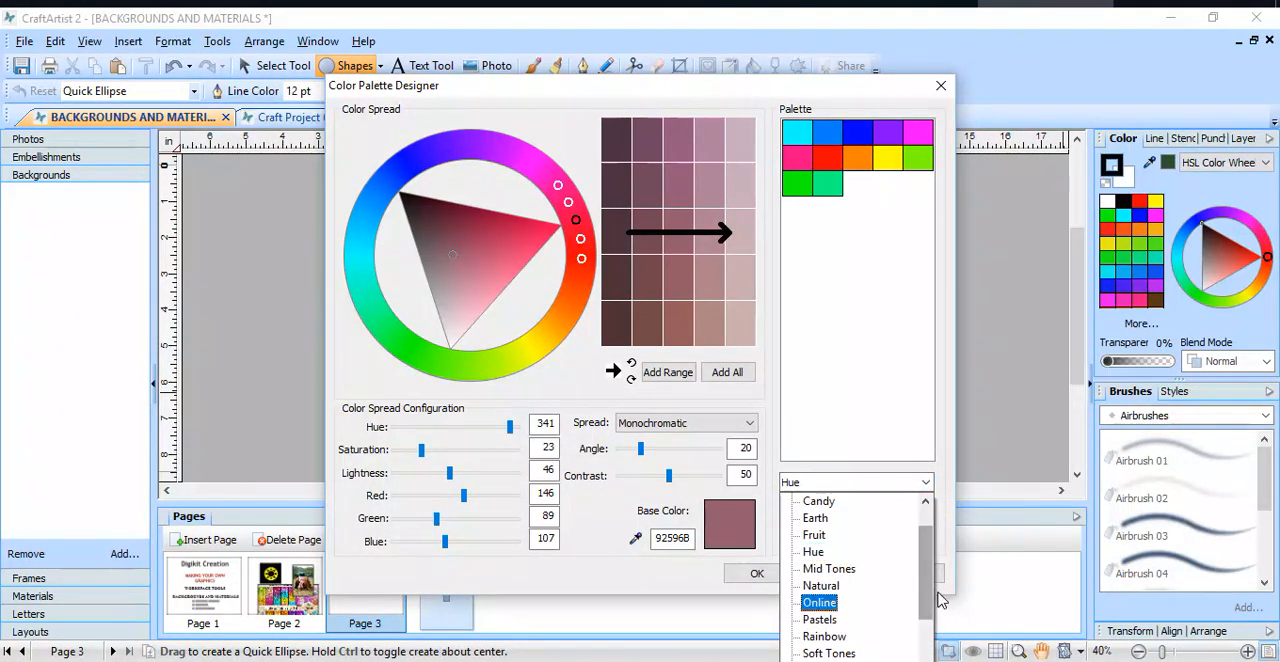
drag(928, 597, 928, 642)
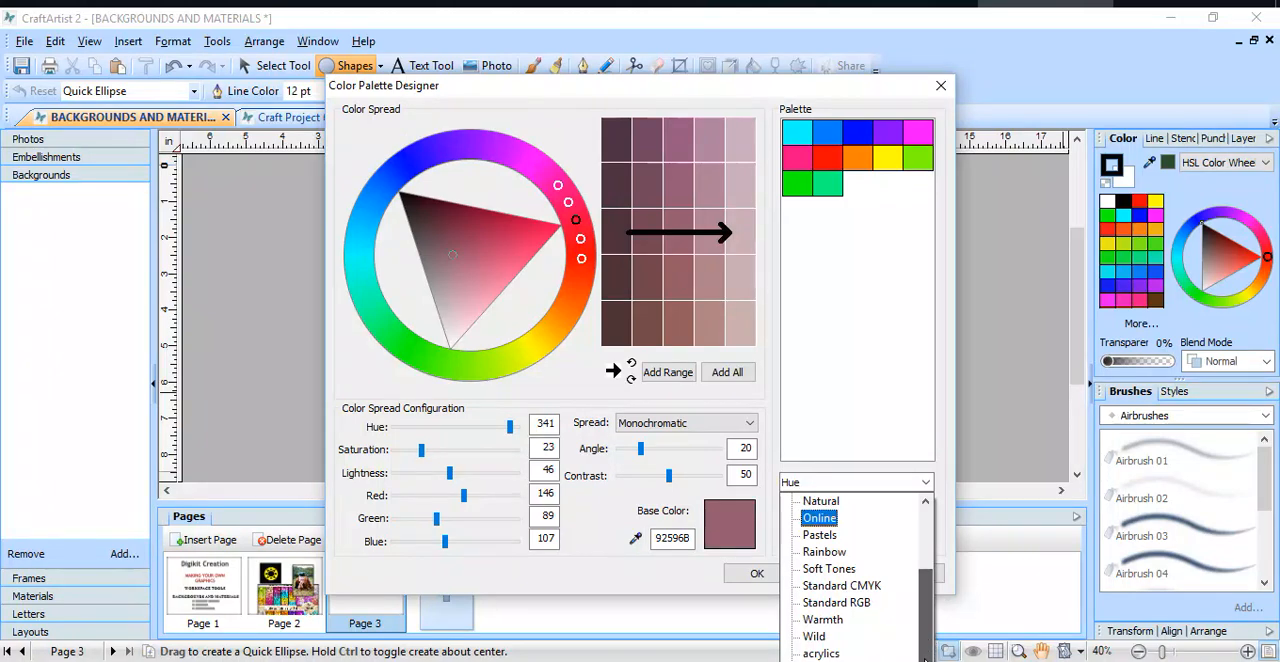
click(866, 603)
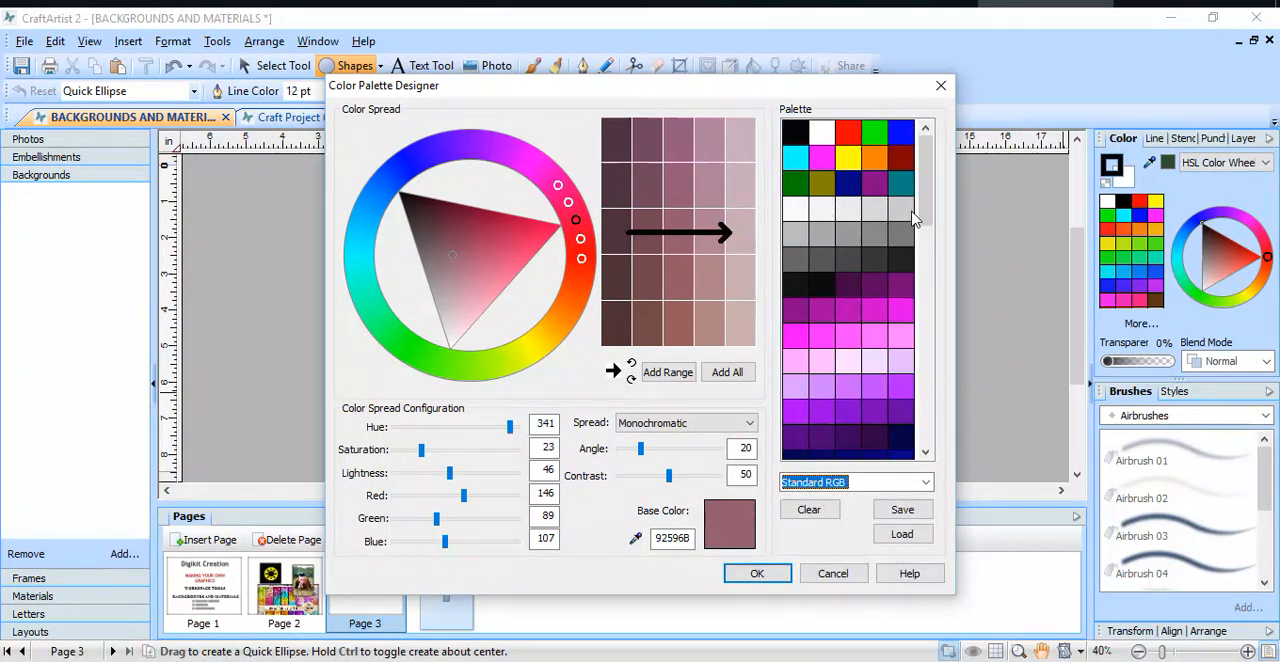
drag(928, 200, 966, 198)
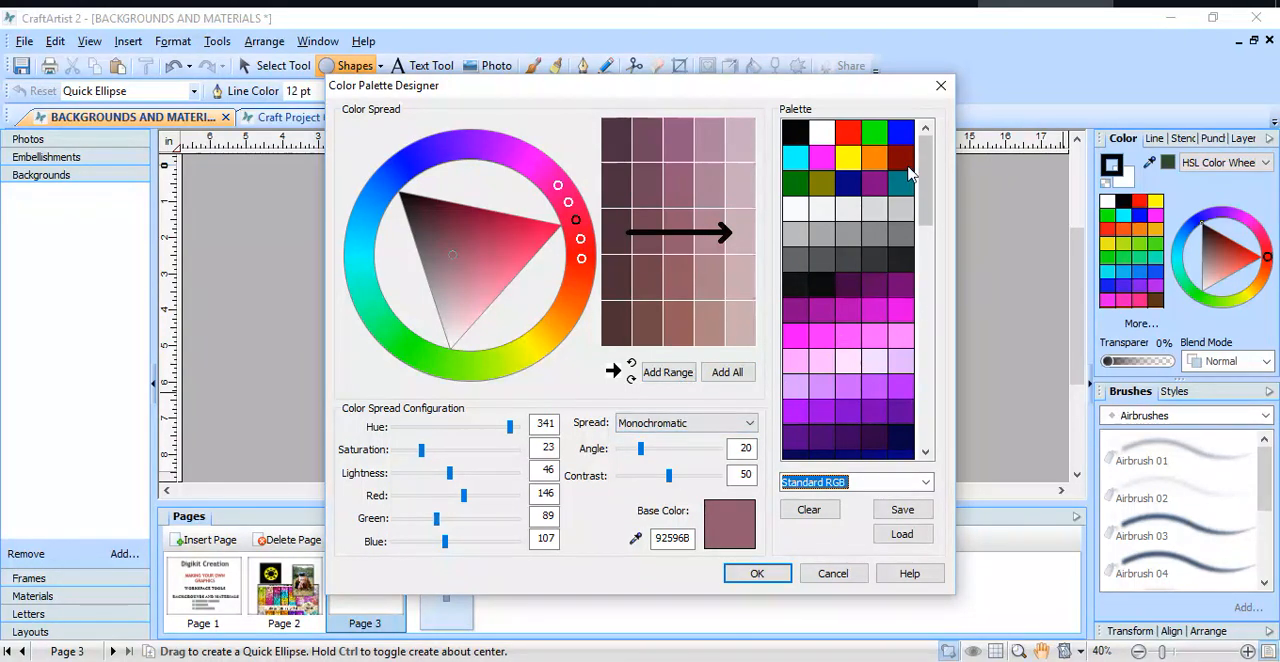
Step: Set the designer's base color to the bright orange FF8000 from the Standard RGB palette
click(876, 158)
drag(876, 158, 737, 527)
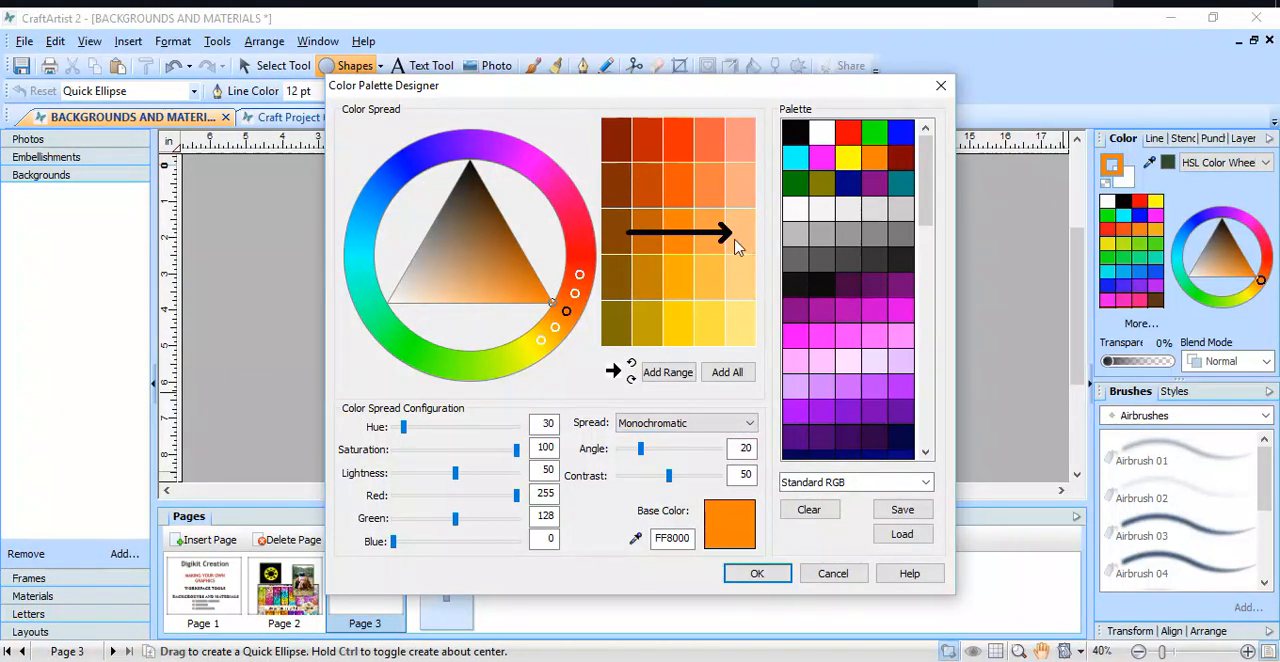
Step: Preview the Complementary color spread for the base color and set the spread to Analogous
click(749, 423)
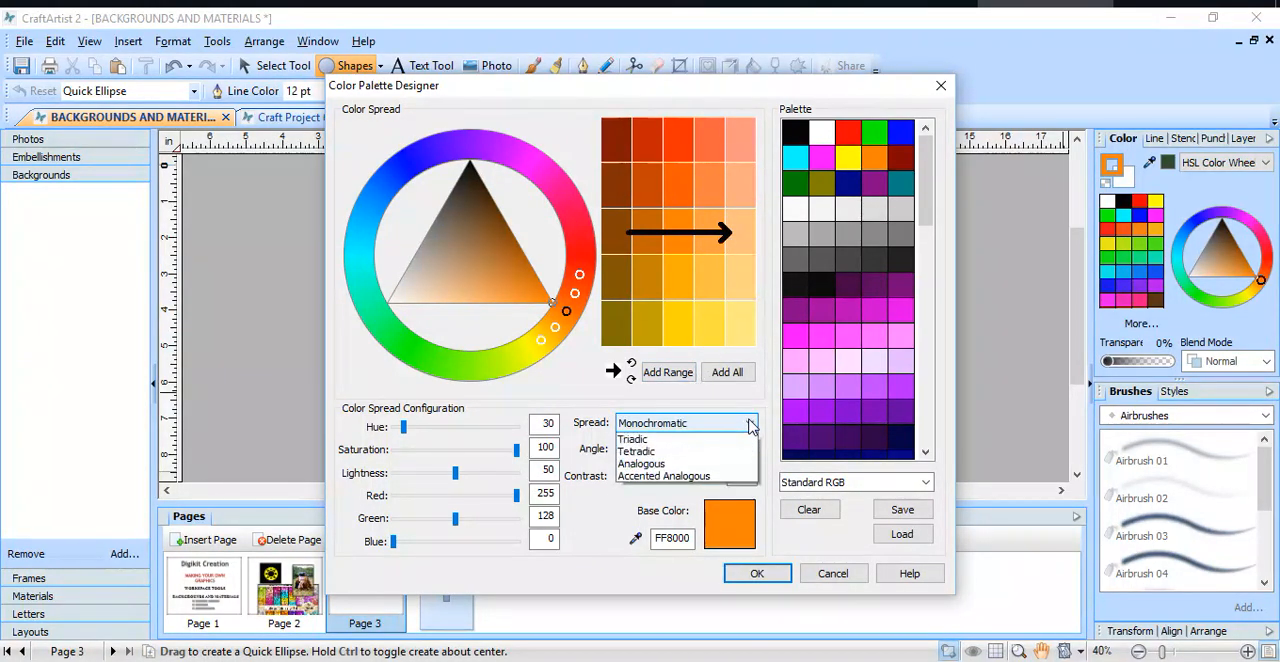
click(740, 452)
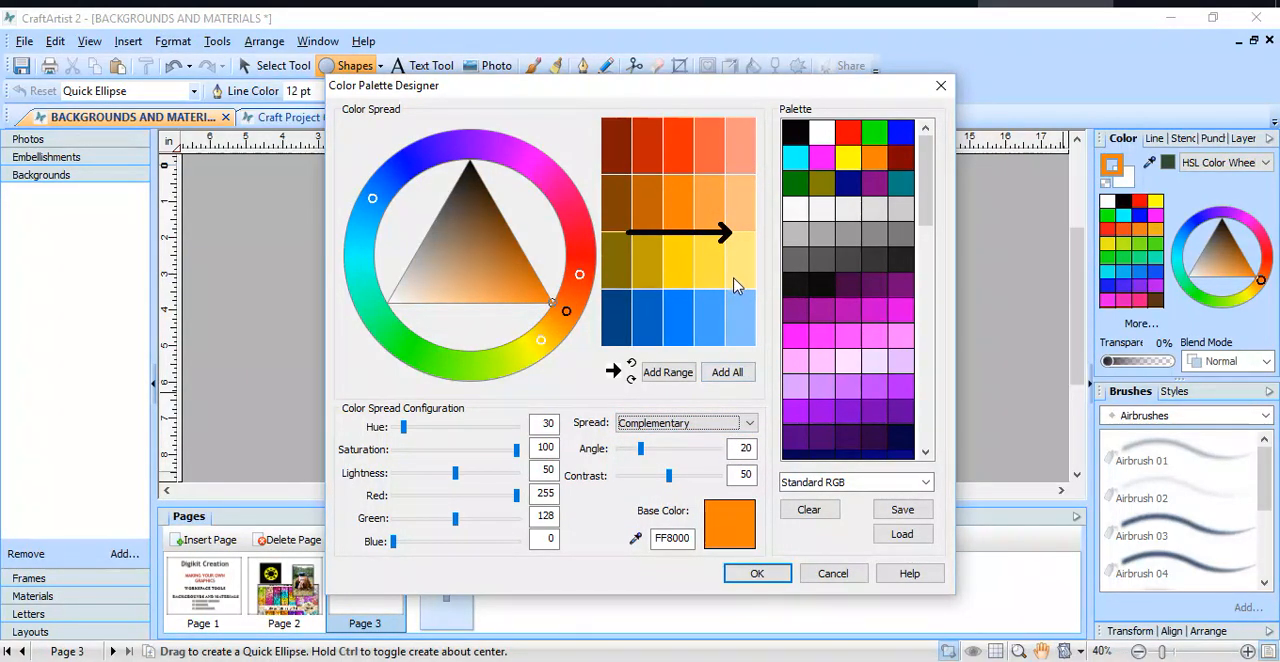
click(752, 426)
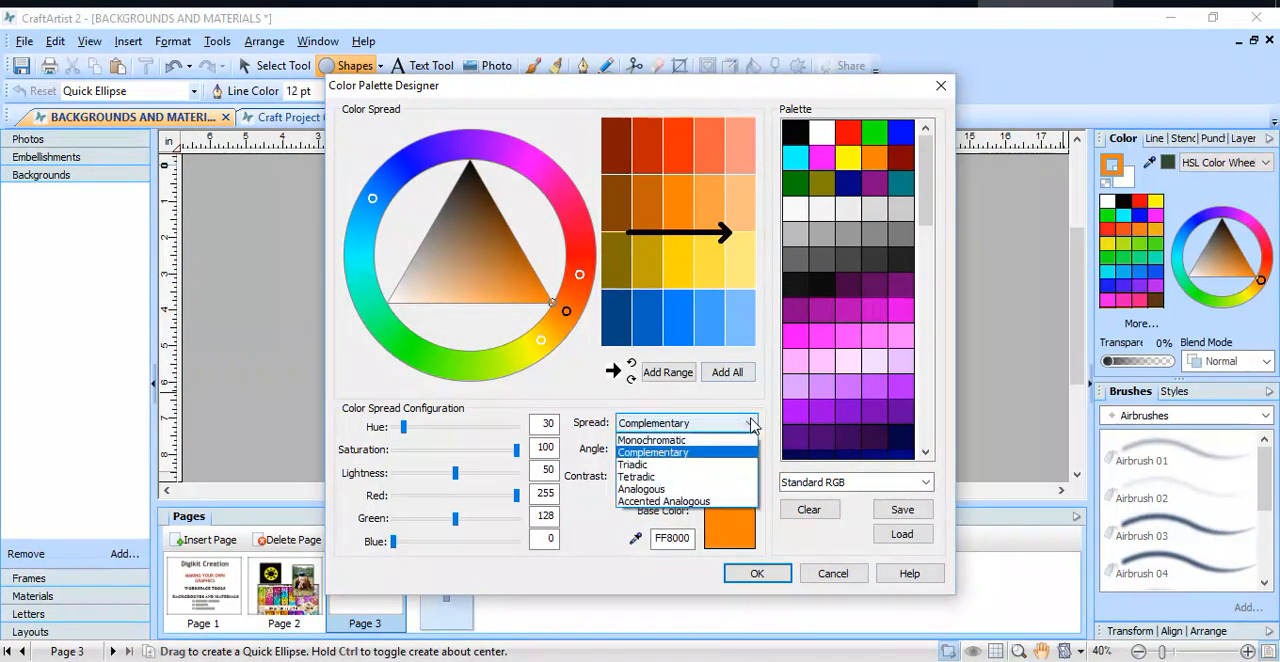
click(715, 490)
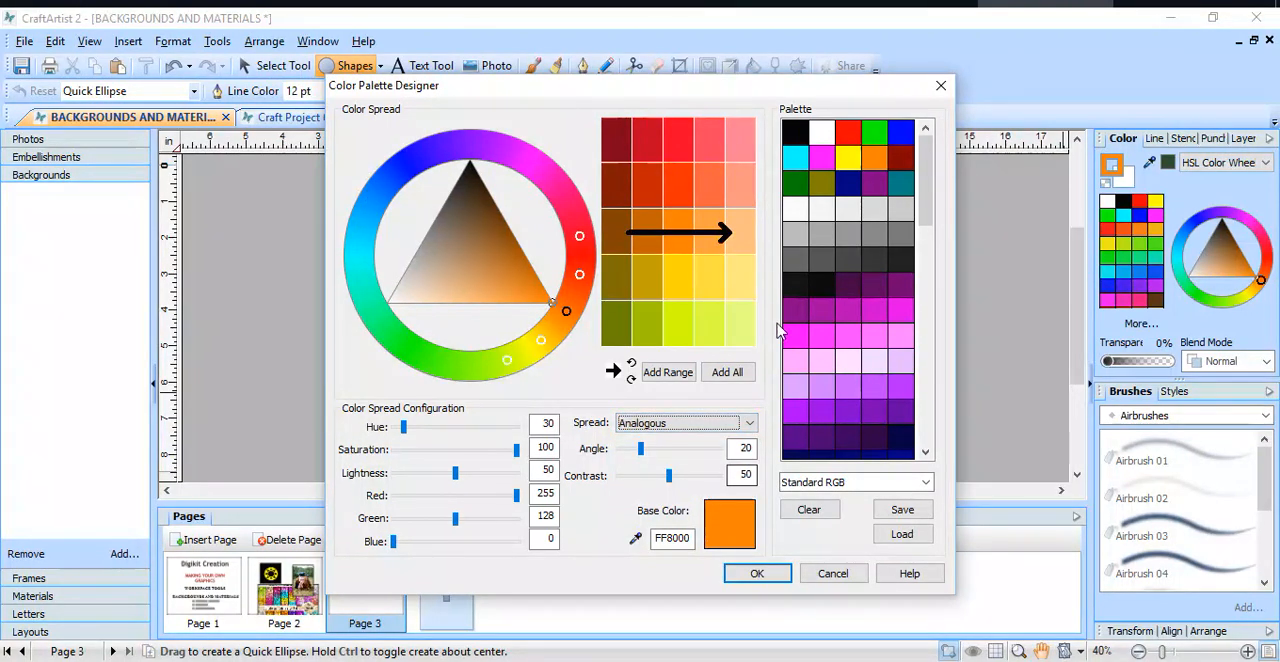
Step: Rotate the color range direction through diagonally upward and horizontal to diagonally downward, and accept the Color Palette Designer settings
click(631, 363)
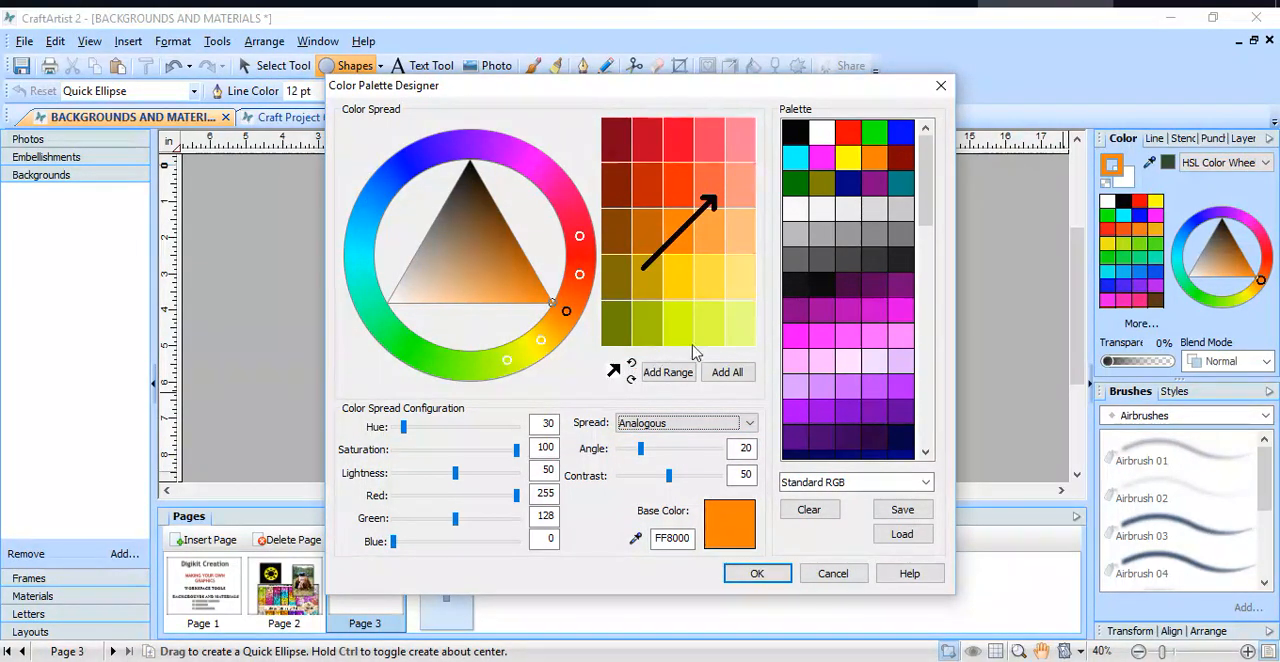
click(630, 380)
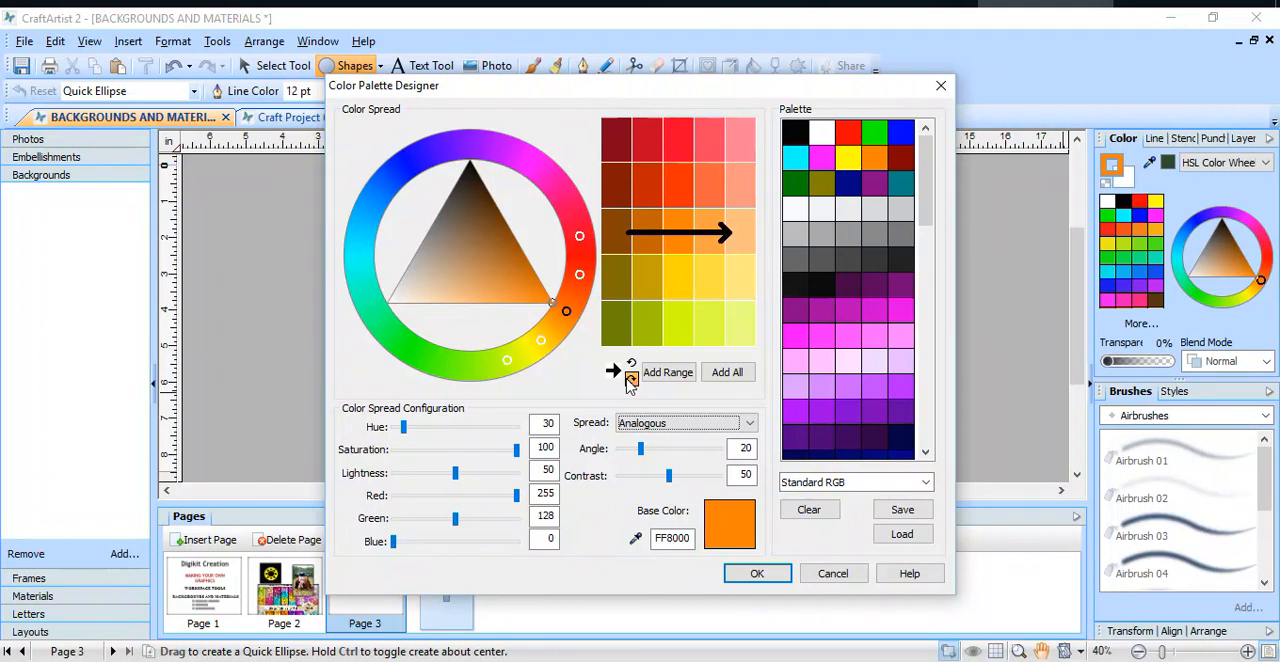
click(630, 380)
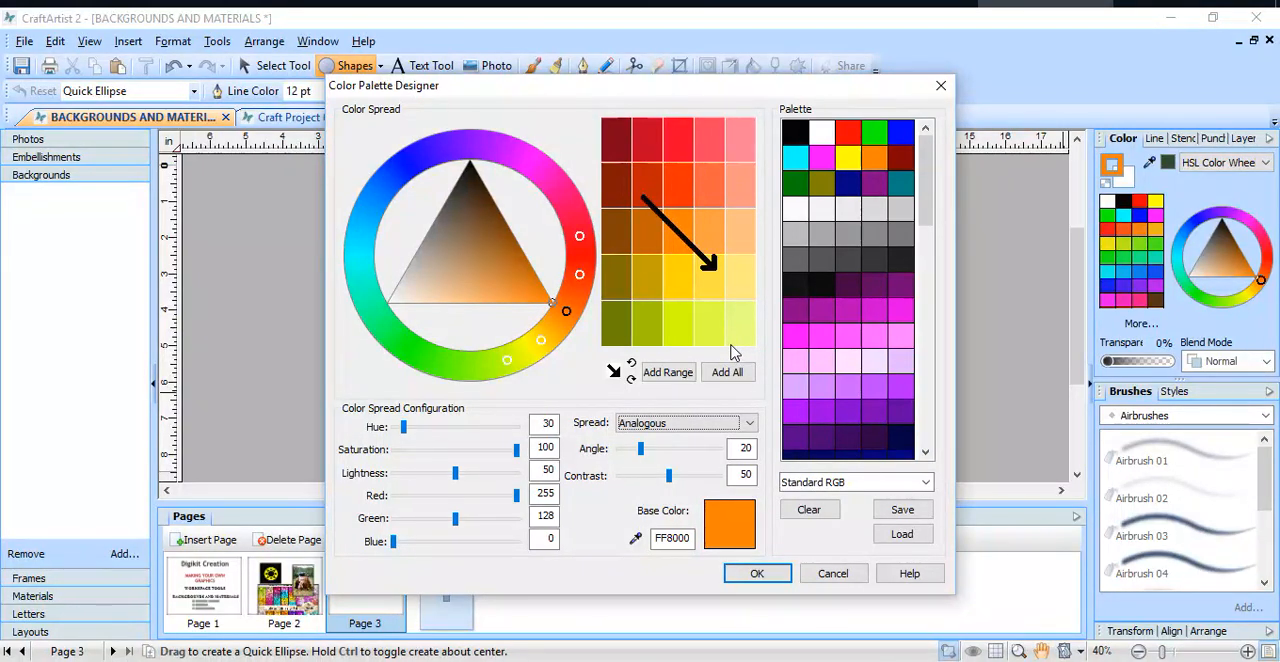
click(783, 580)
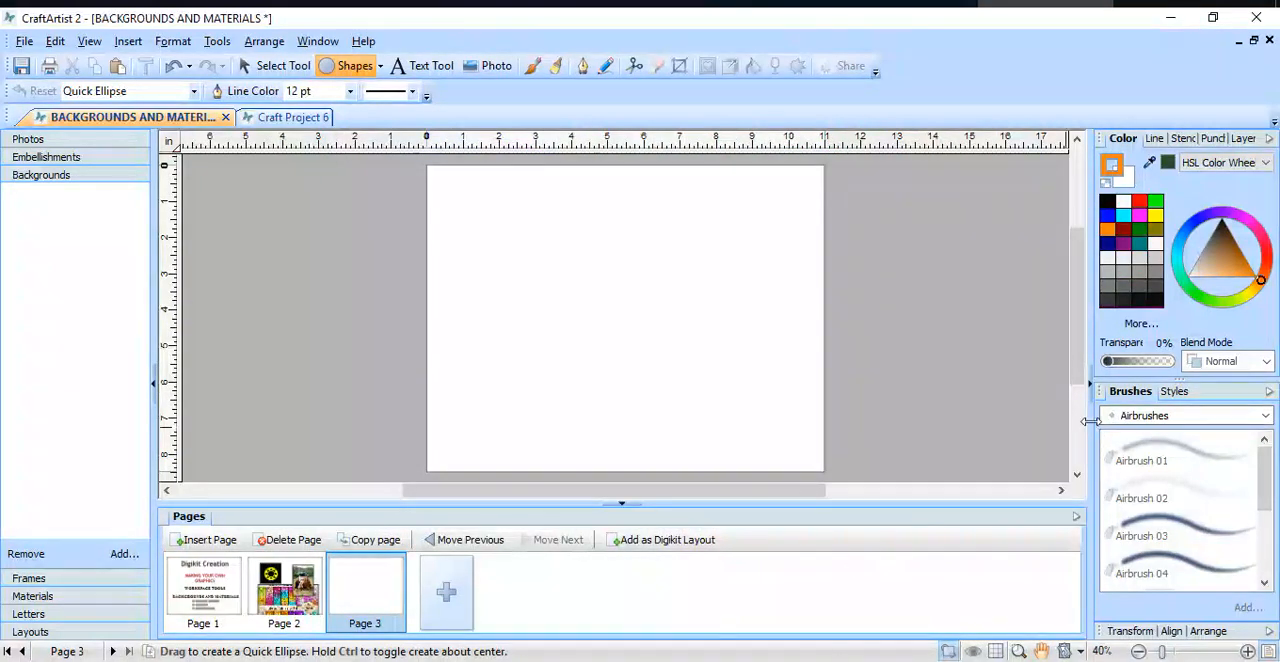
Step: Browse the Shapes category of the stencils and of the punches
click(1184, 140)
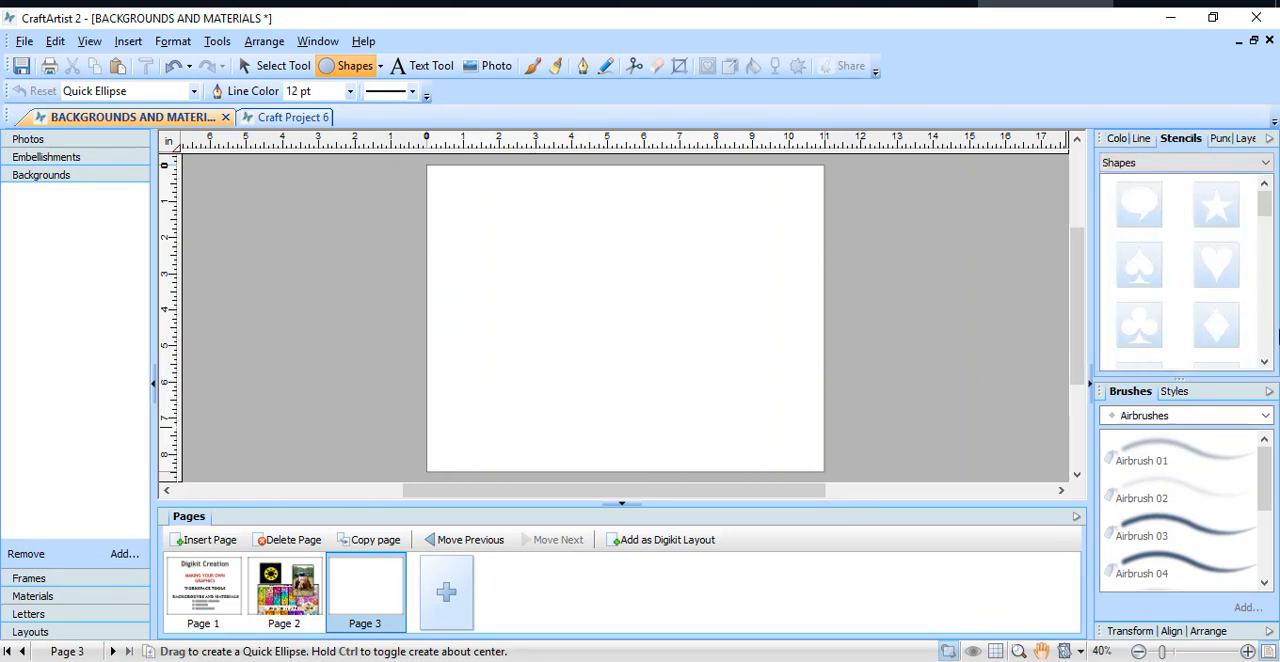
drag(1263, 202, 1263, 217)
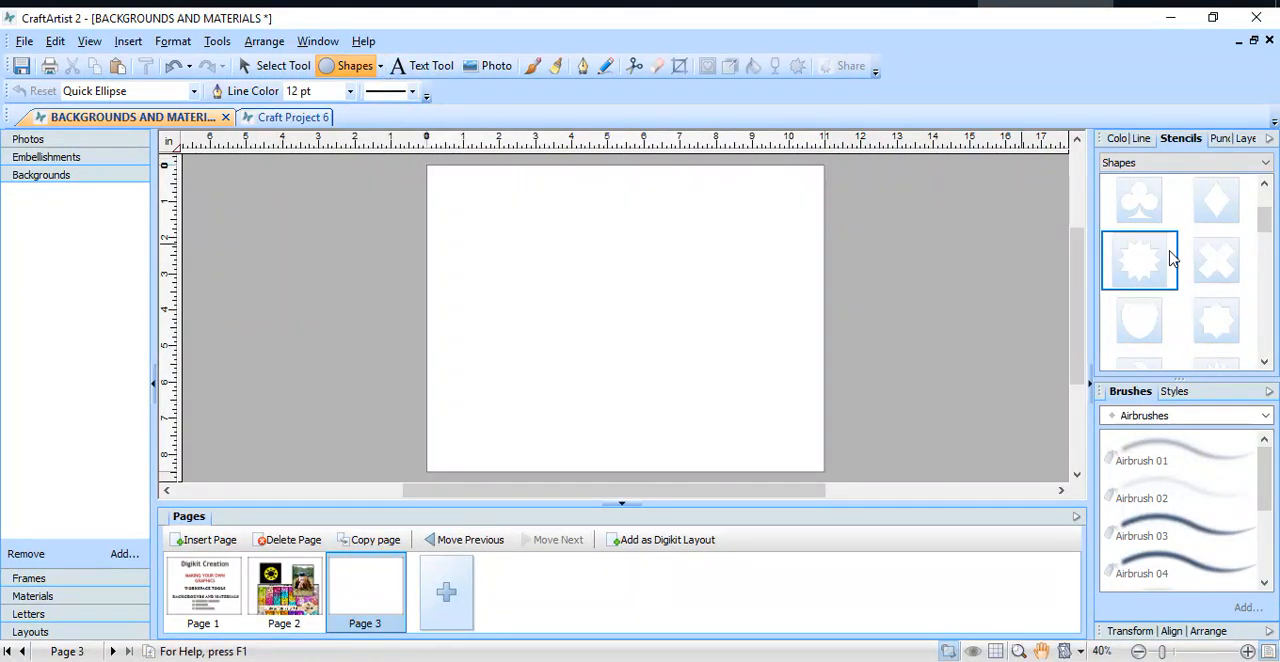
click(1221, 138)
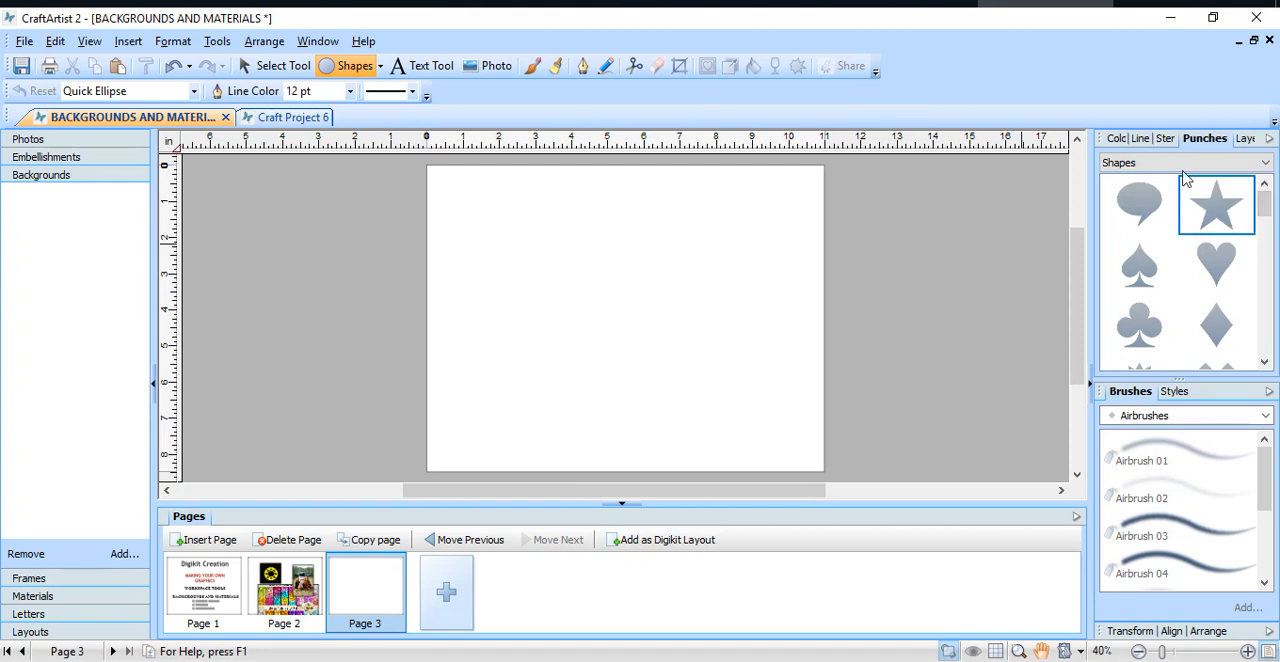
drag(1265, 205, 1272, 326)
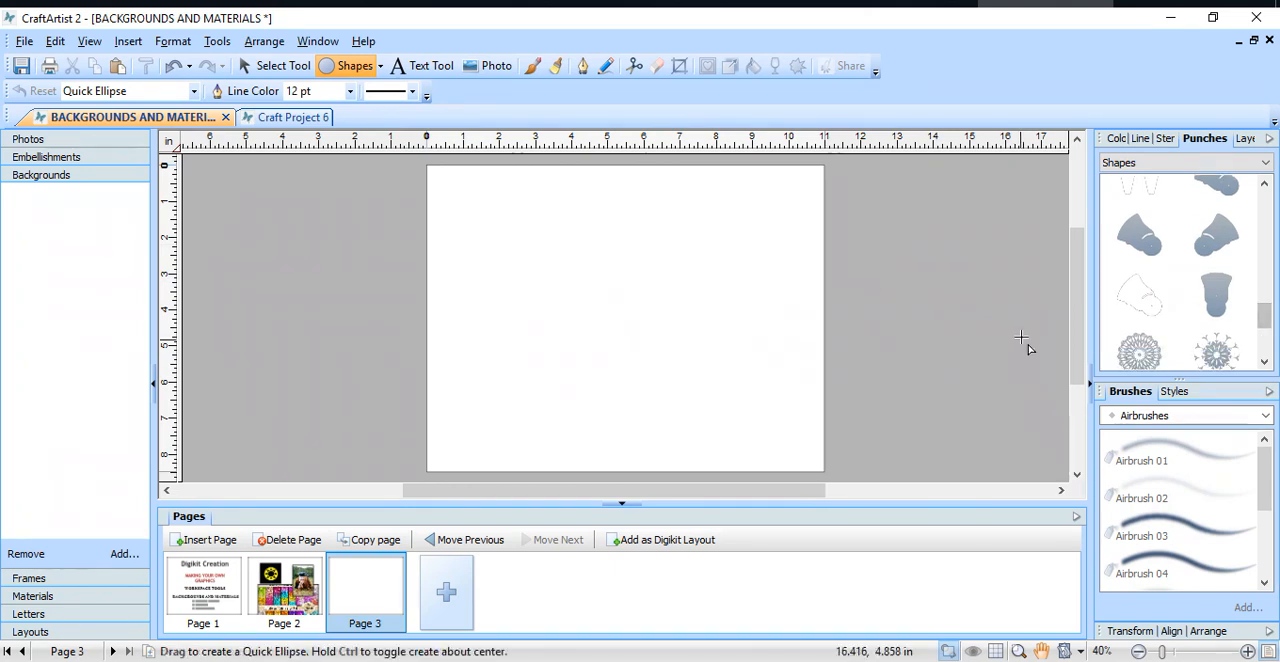
Step: Draw a Quick Star about 4.7 in wide on page 3 and add it to the My Digikit punches
click(1266, 163)
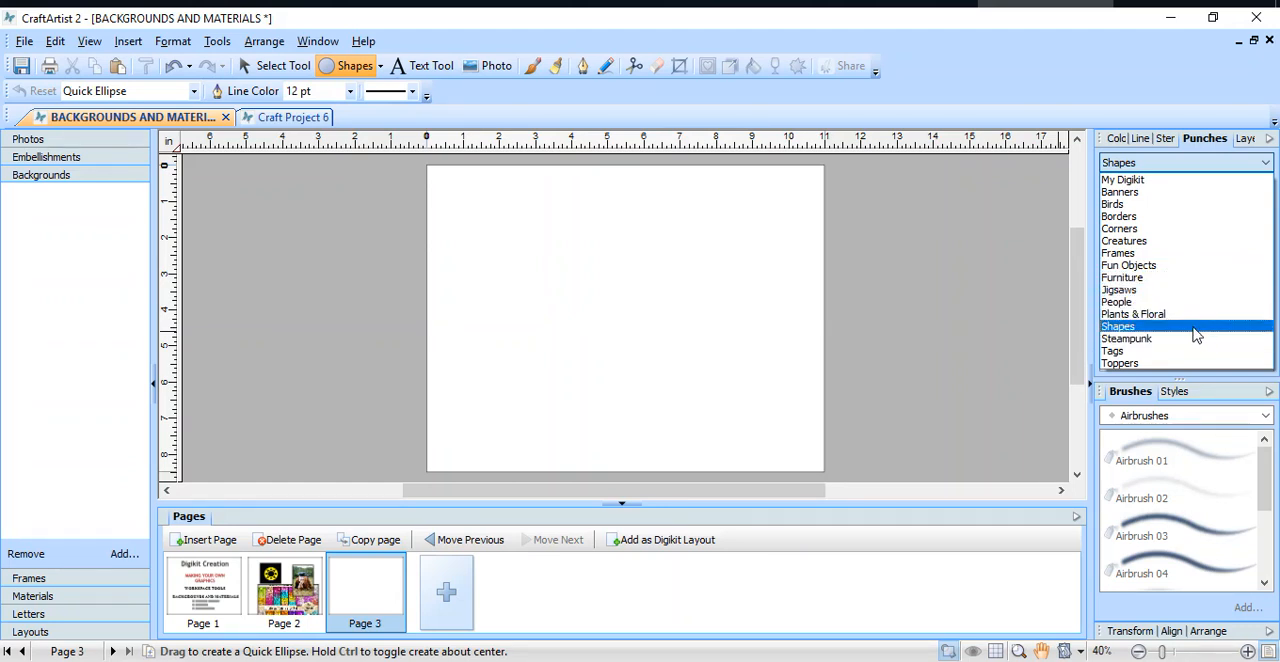
click(1154, 180)
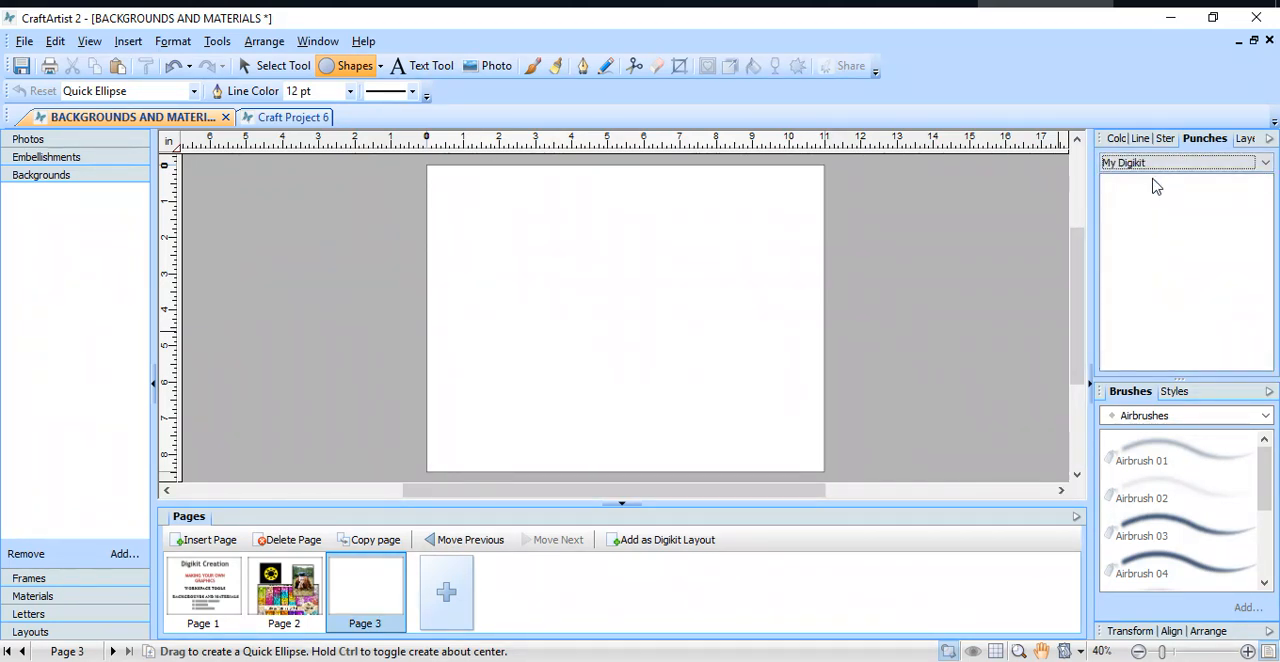
click(380, 66)
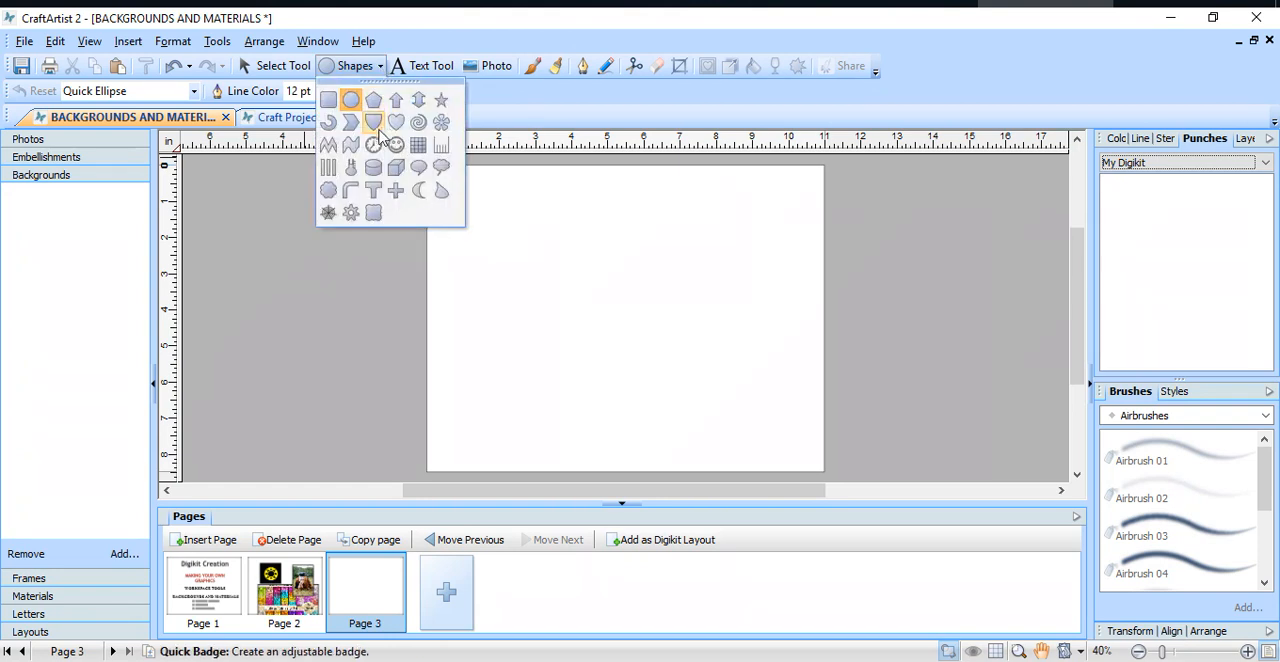
click(441, 99)
drag(568, 207, 745, 368)
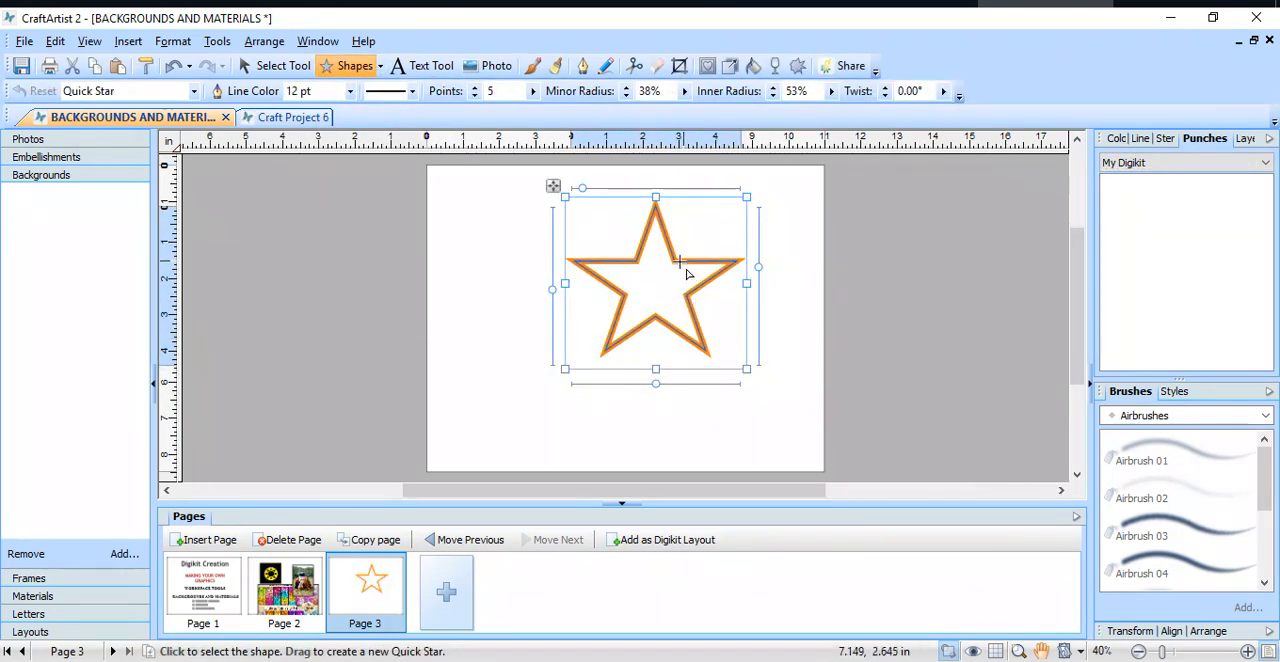
click(272, 65)
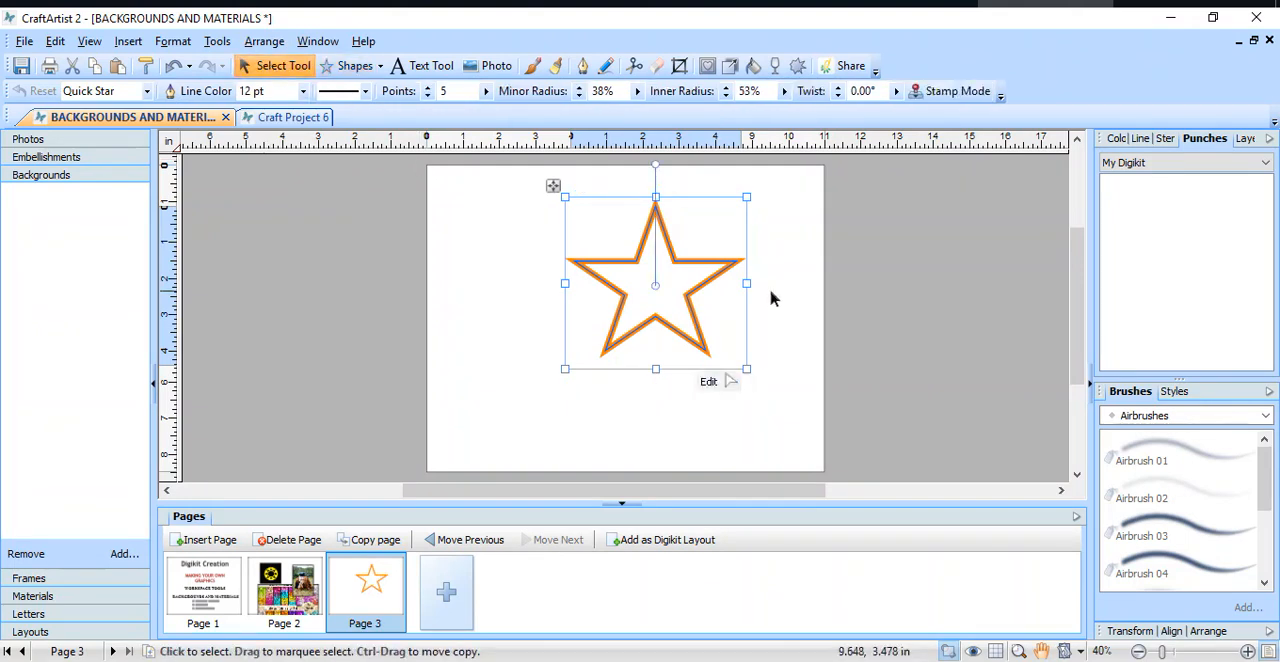
drag(690, 288, 1193, 268)
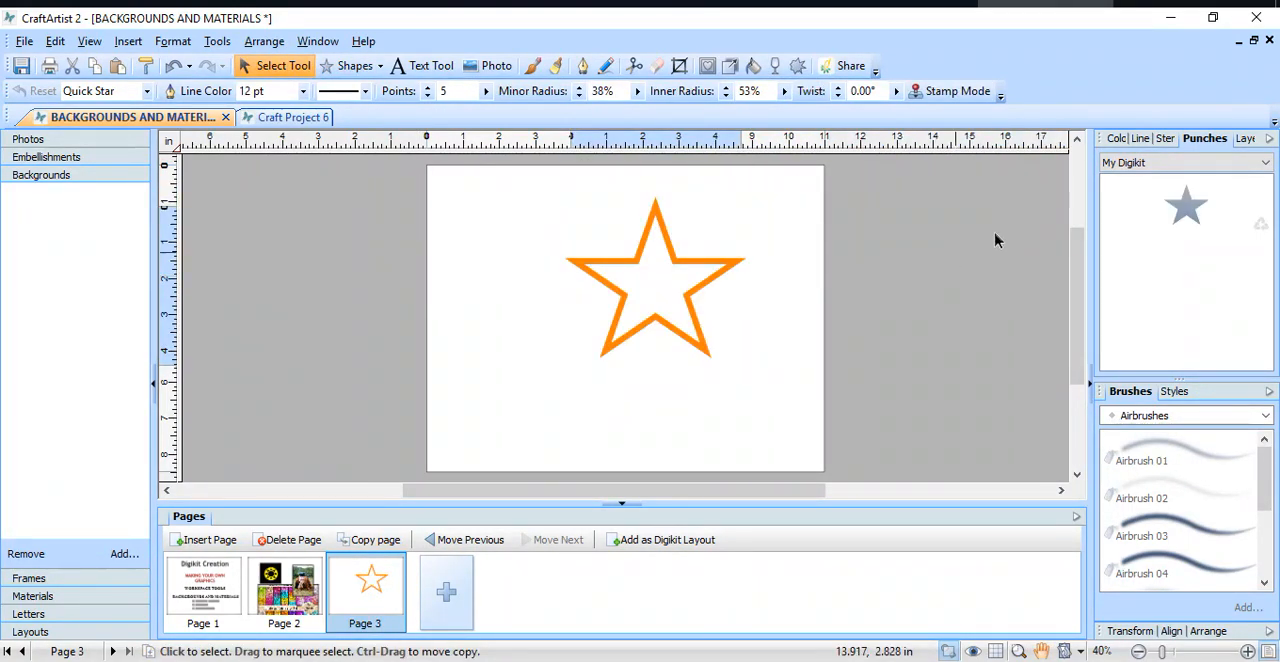
Step: Delete the star from the My Digikit stencils and check the My Digikit punches
click(1165, 140)
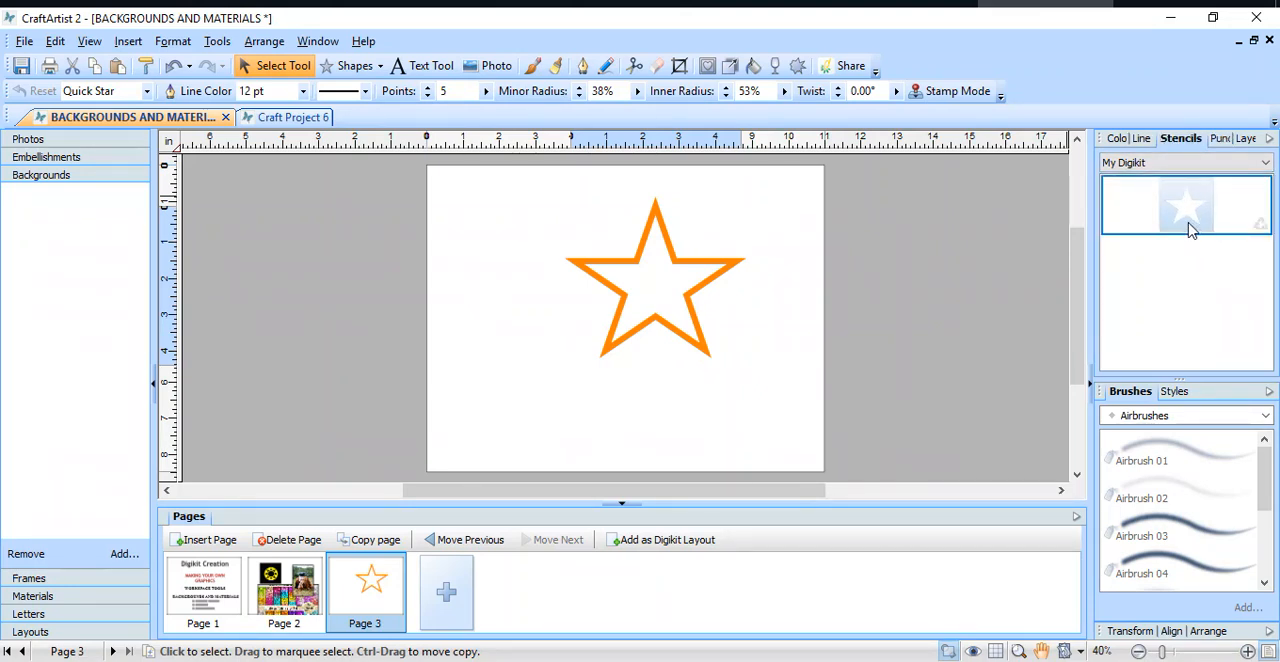
click(1261, 225)
click(1226, 140)
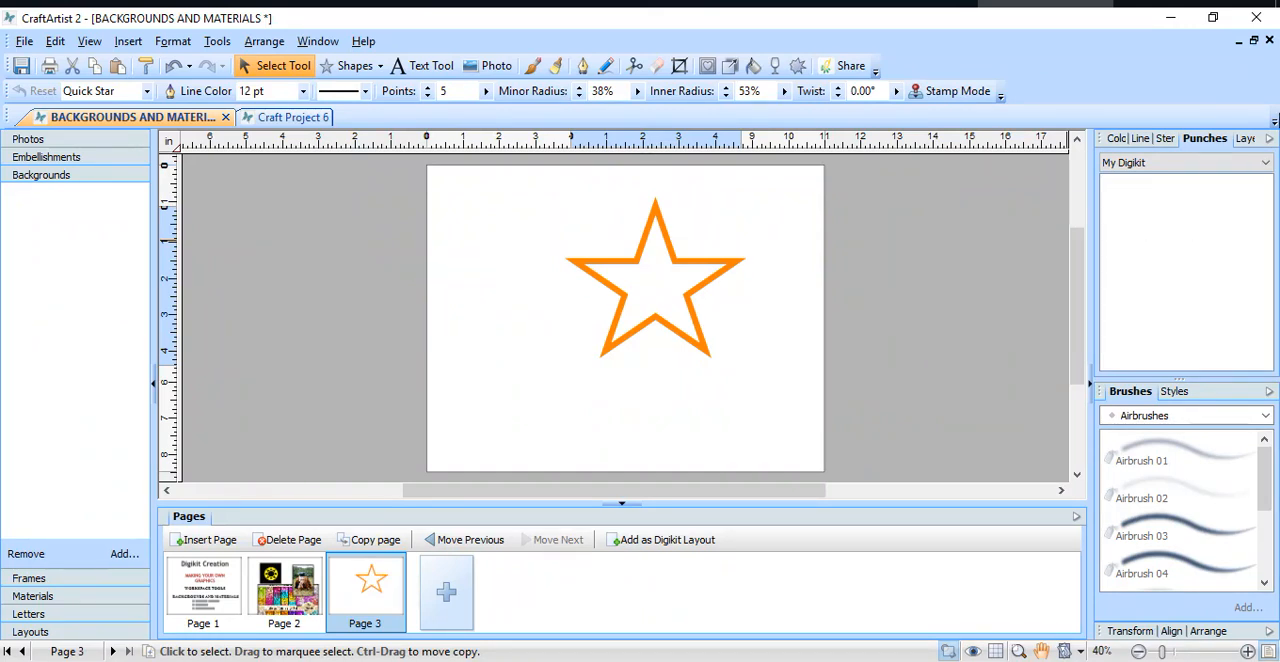
Step: Expand the Background layer, select its Quick Star object and cut it from the page
click(1247, 140)
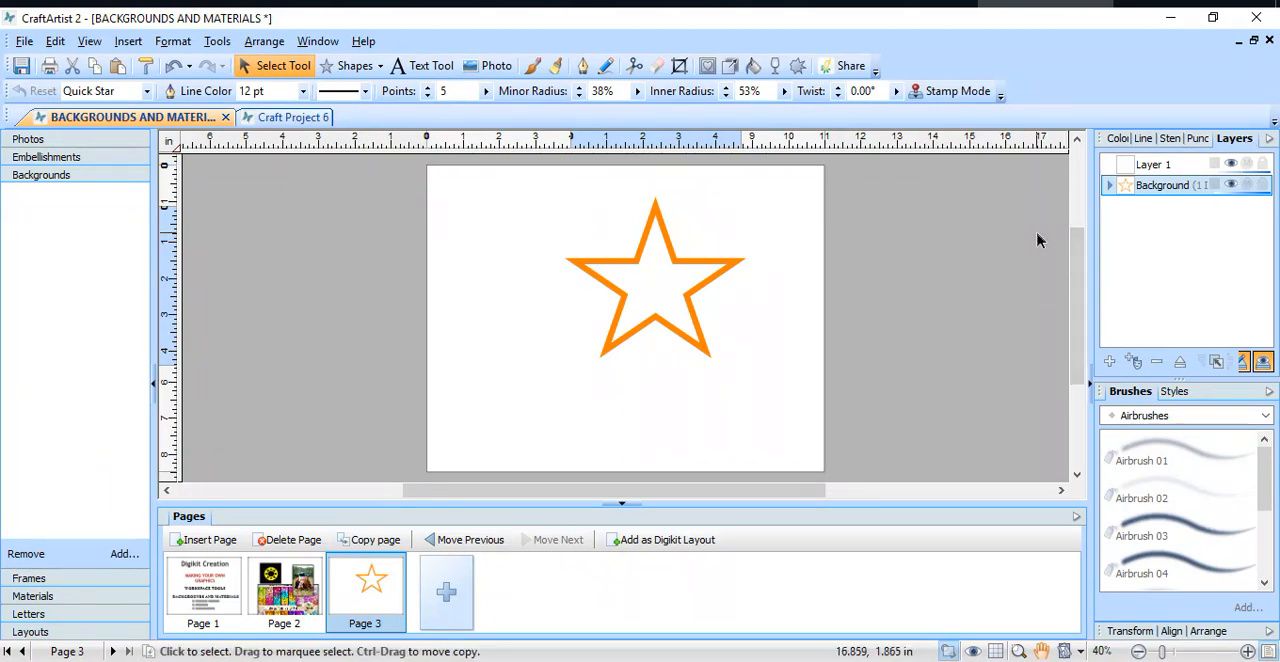
click(1109, 187)
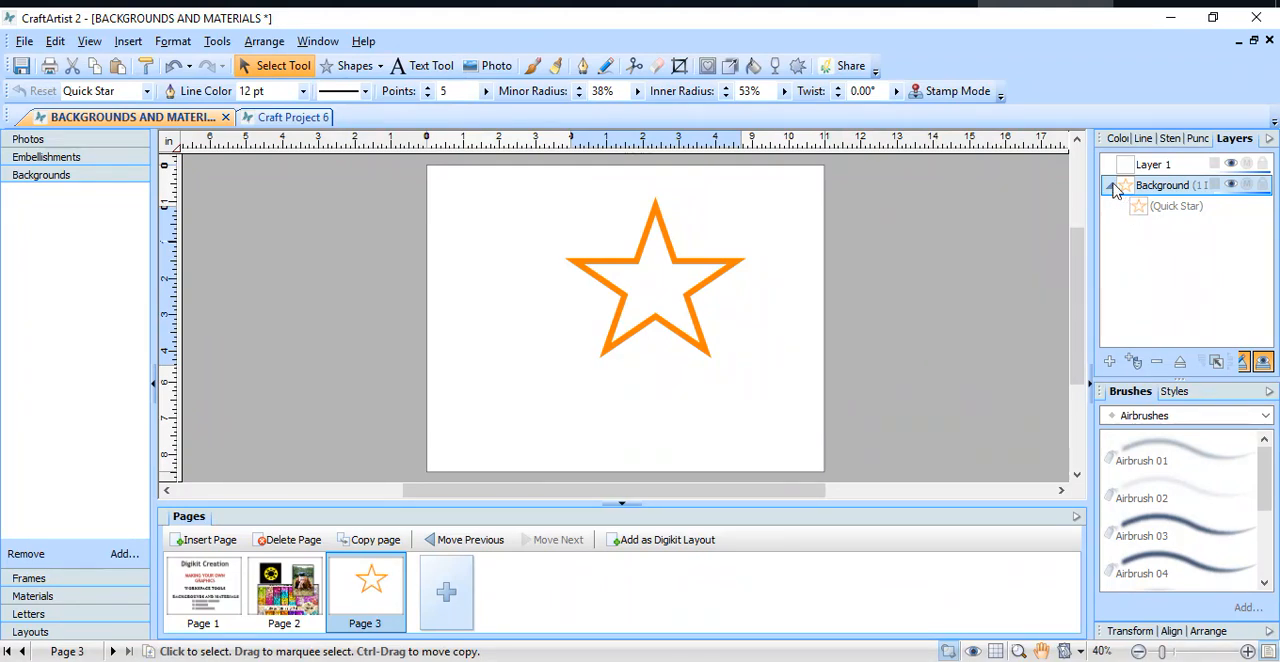
click(1109, 187)
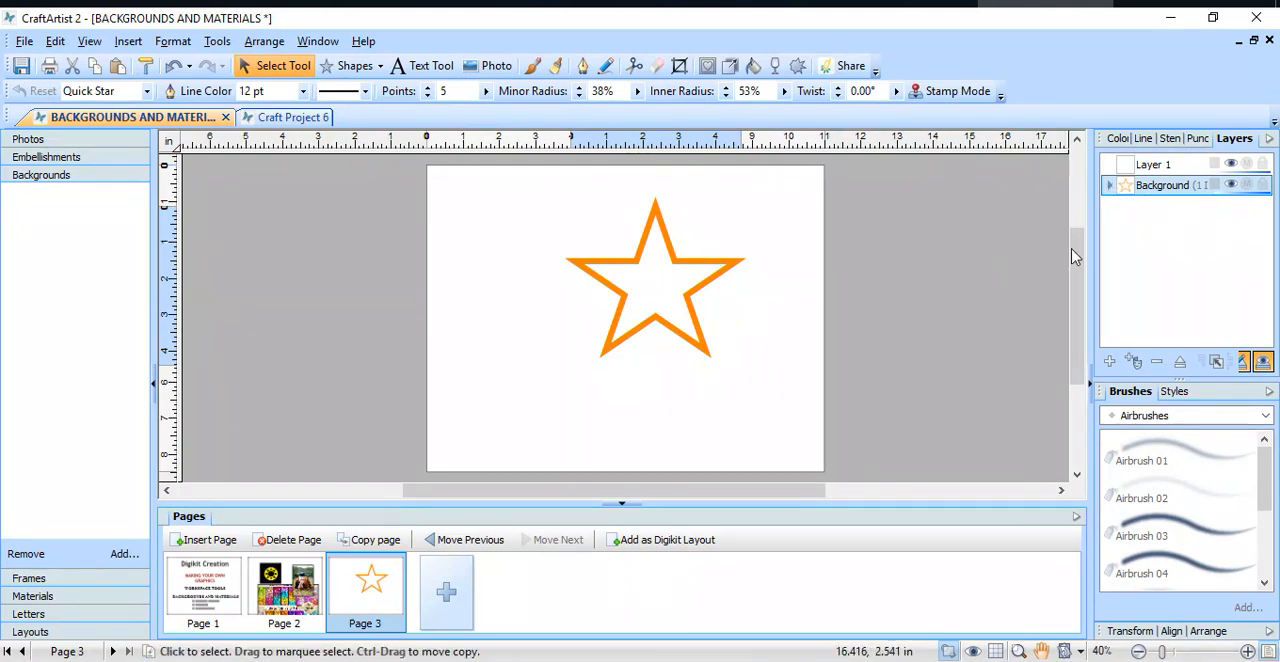
click(1109, 187)
click(1136, 212)
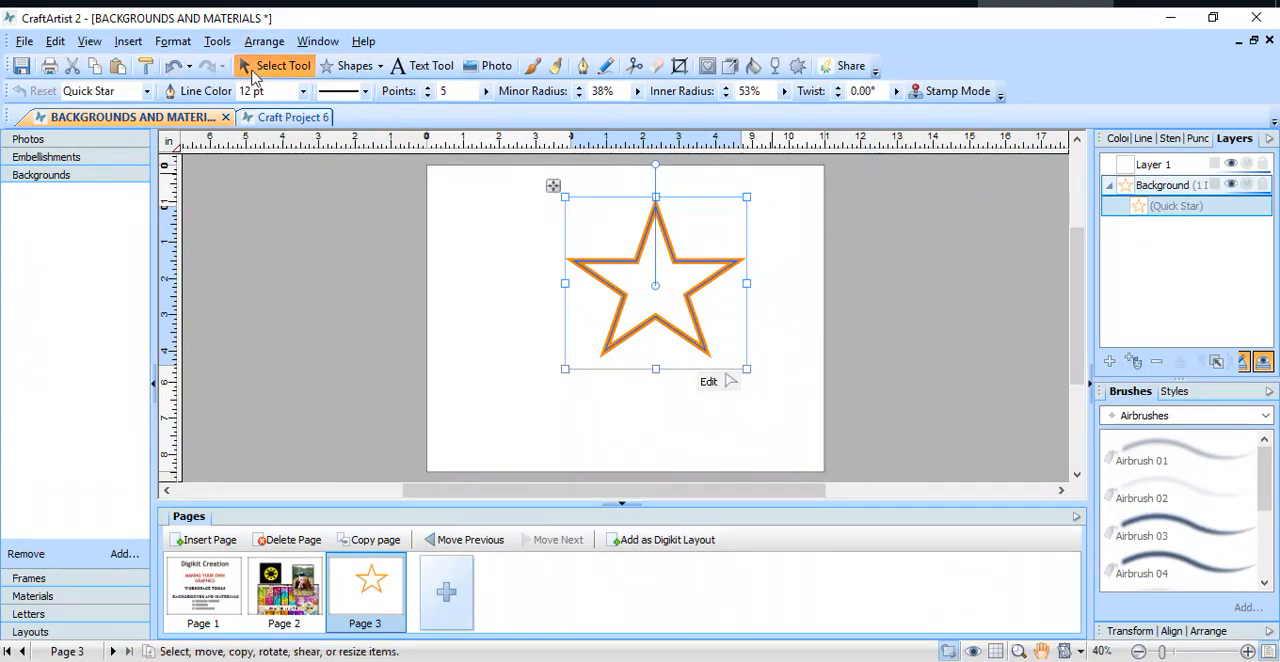
click(74, 67)
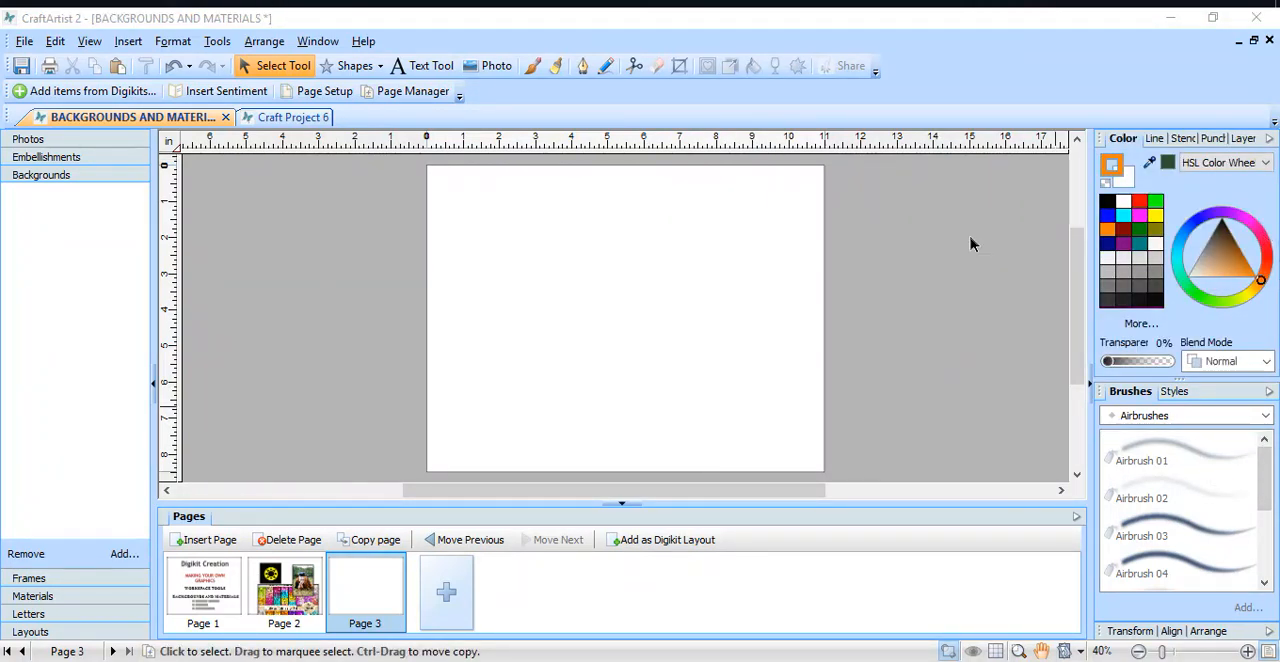
Step: Preview the RGB Sliders color mode, switch the color controls to Tinting and look through the blend modes
click(1270, 170)
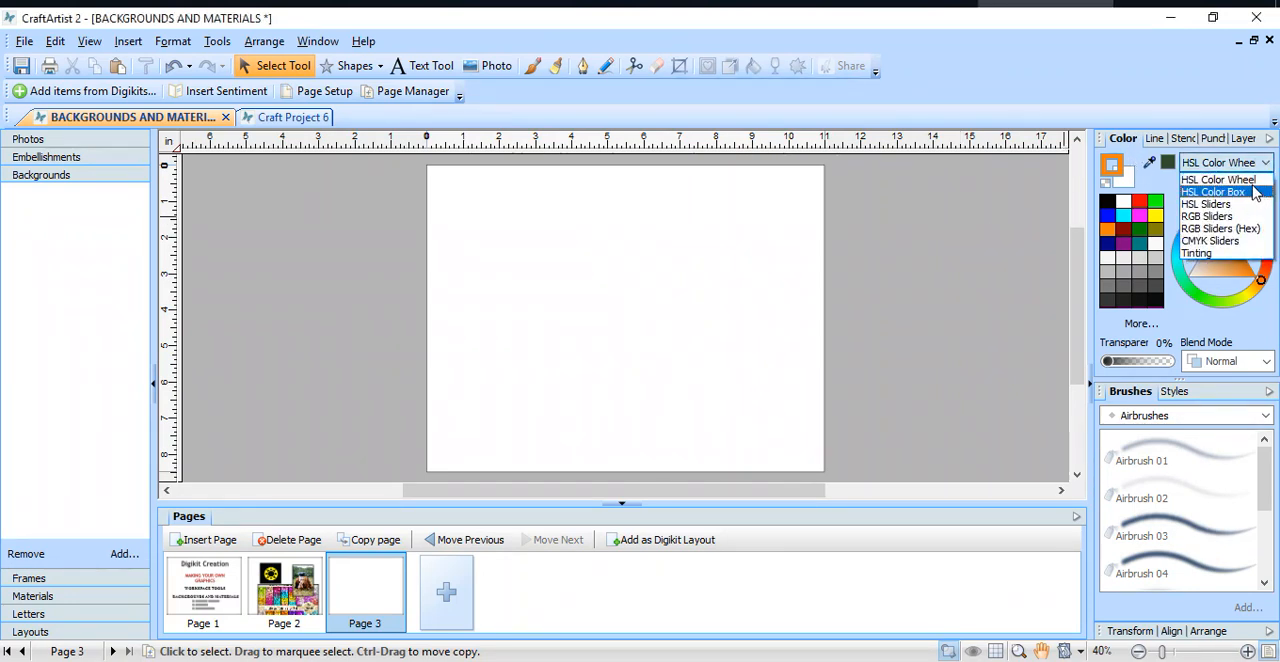
click(1257, 193)
click(1265, 164)
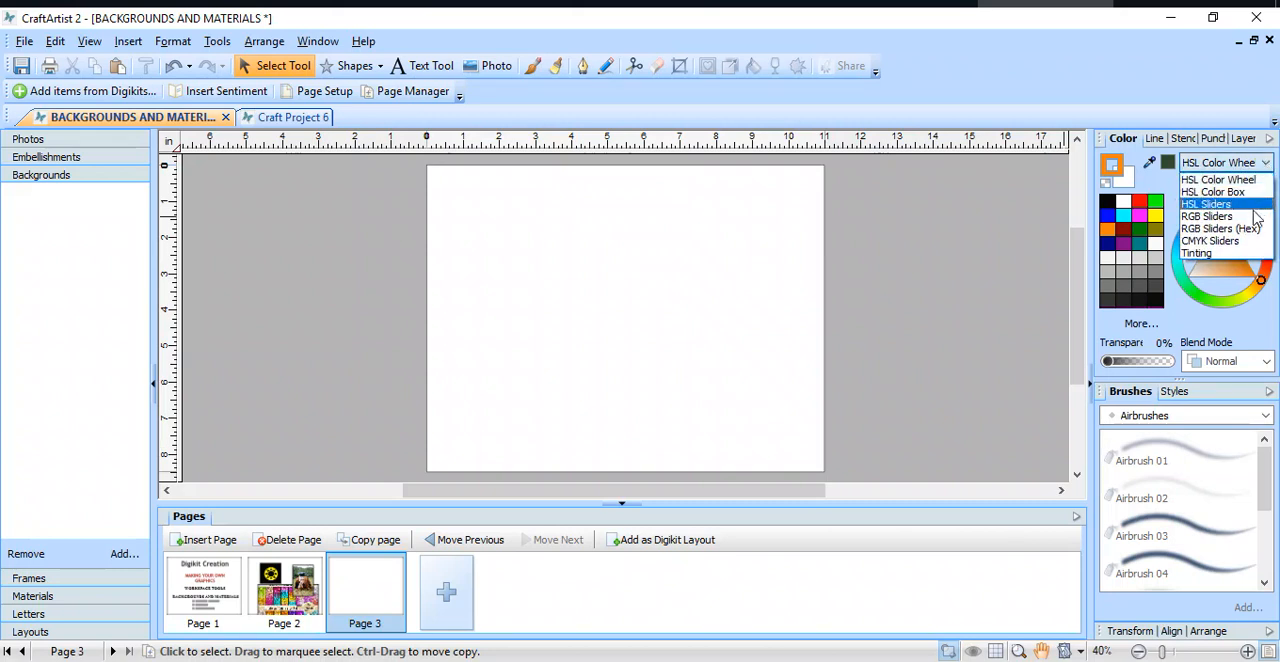
click(1250, 218)
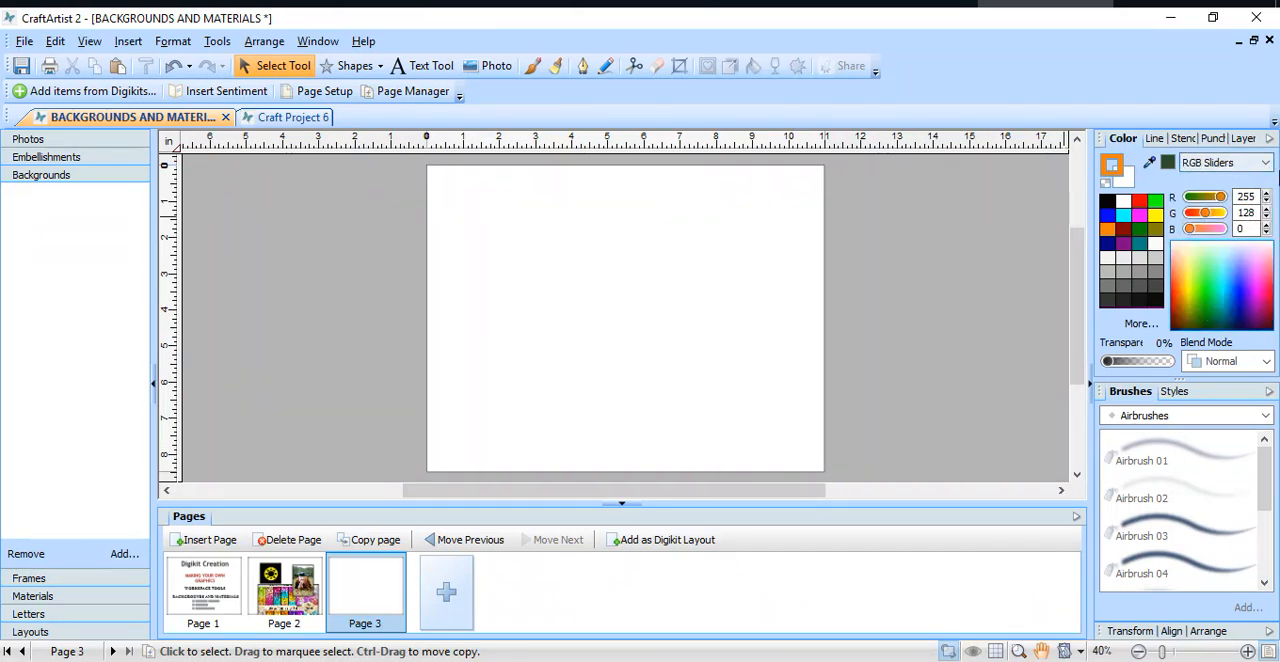
click(1267, 164)
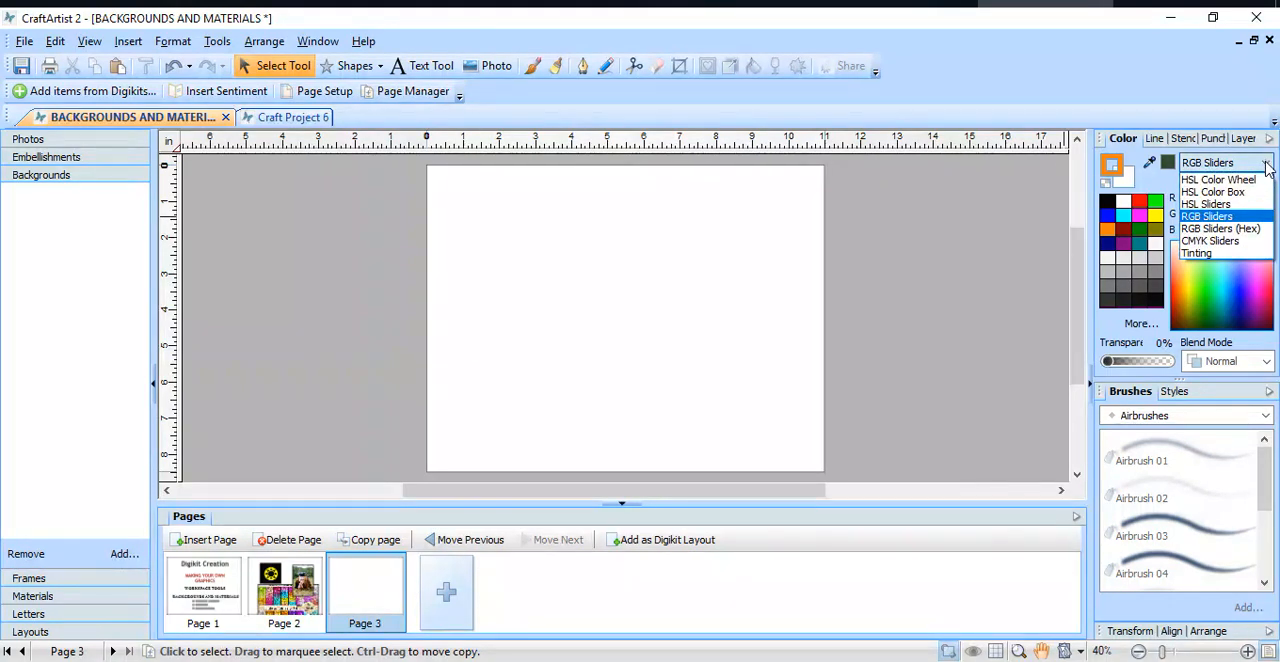
click(1255, 262)
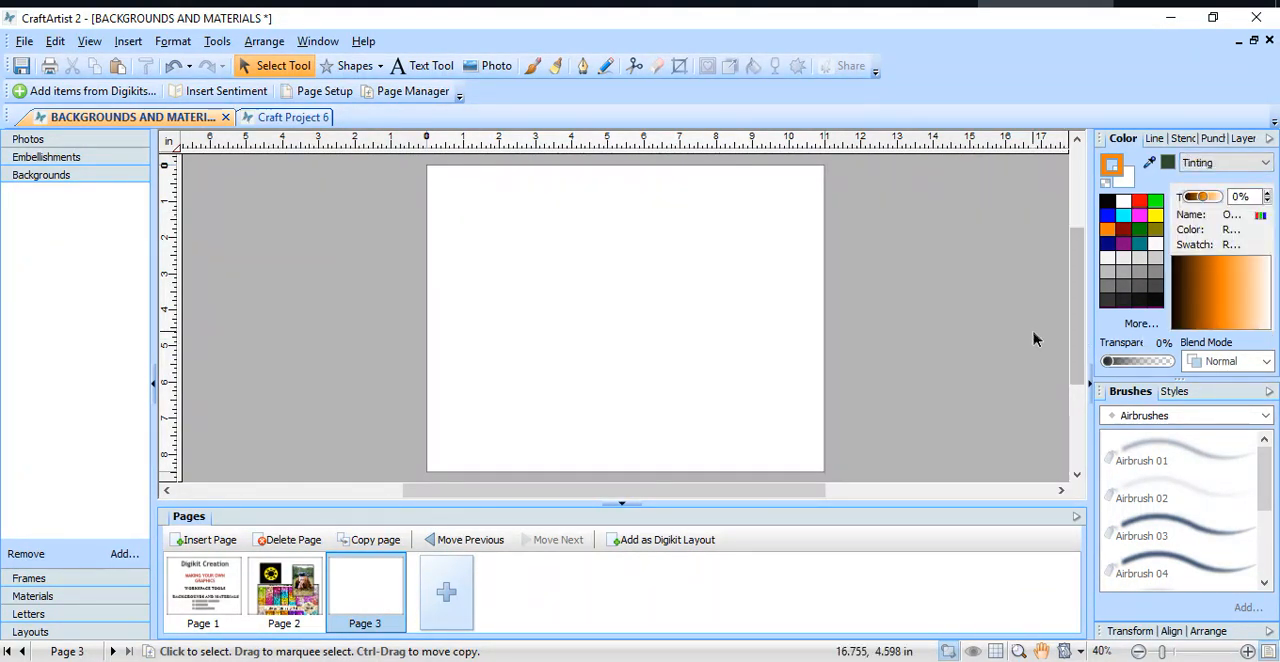
click(1266, 361)
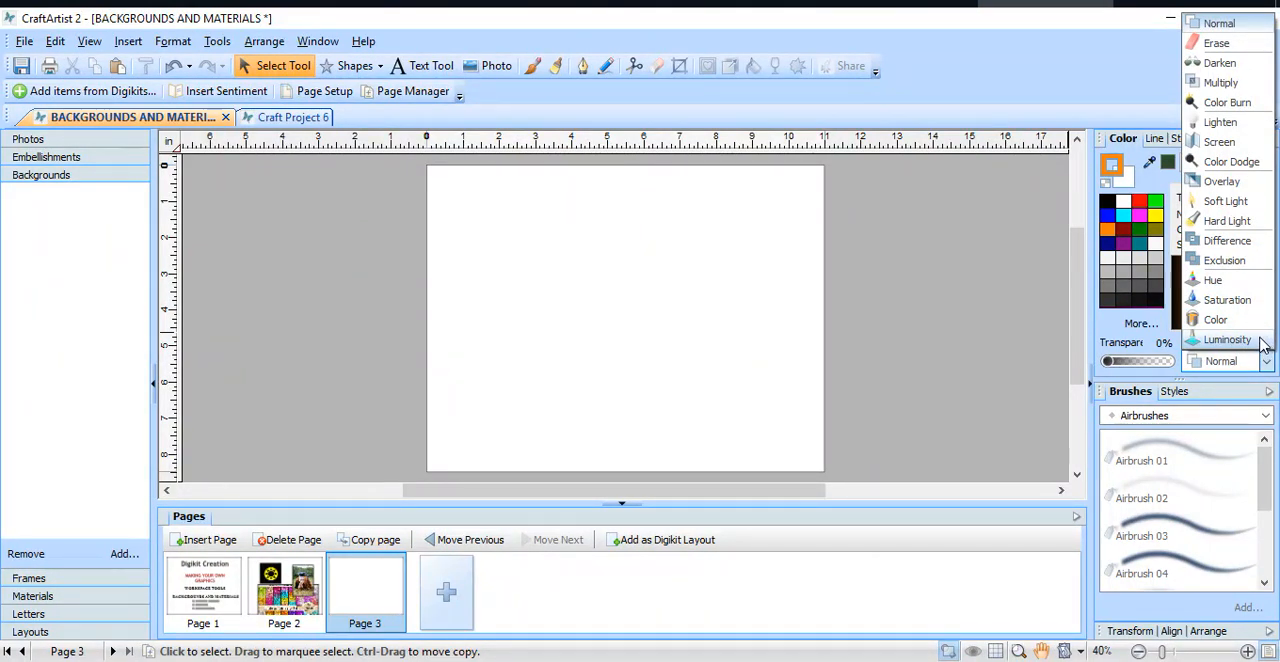
click(915, 335)
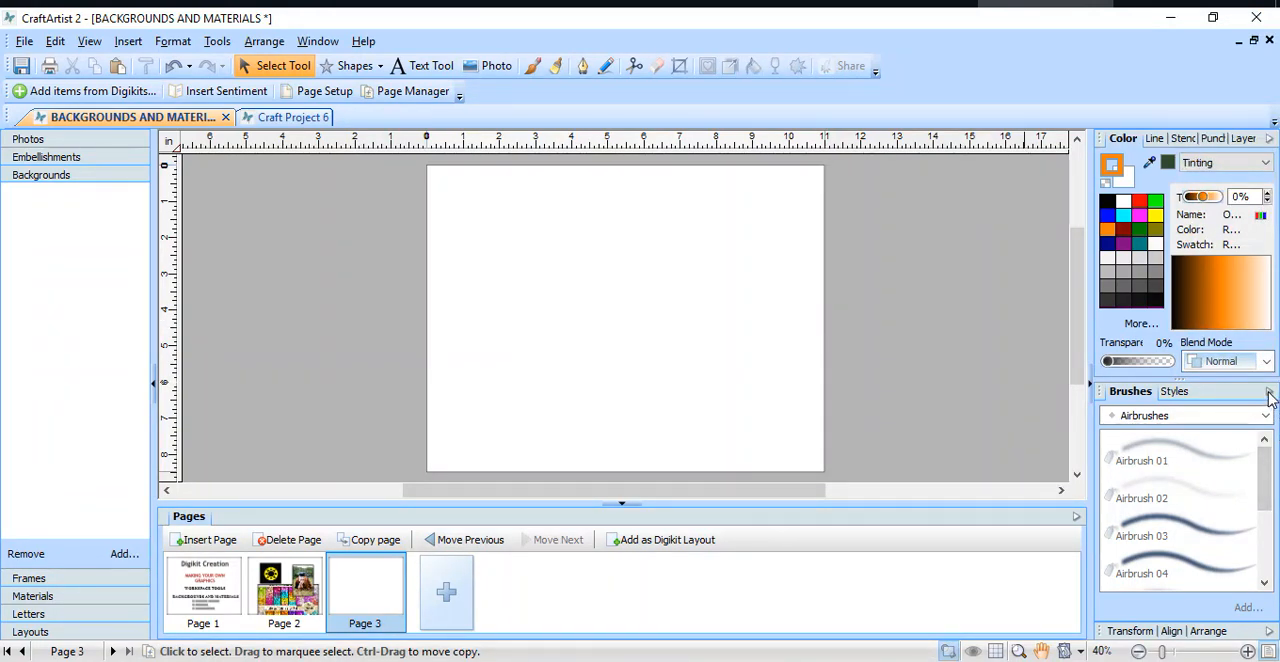
Step: Collapse the Color and Brushes studio tab groups
click(1270, 142)
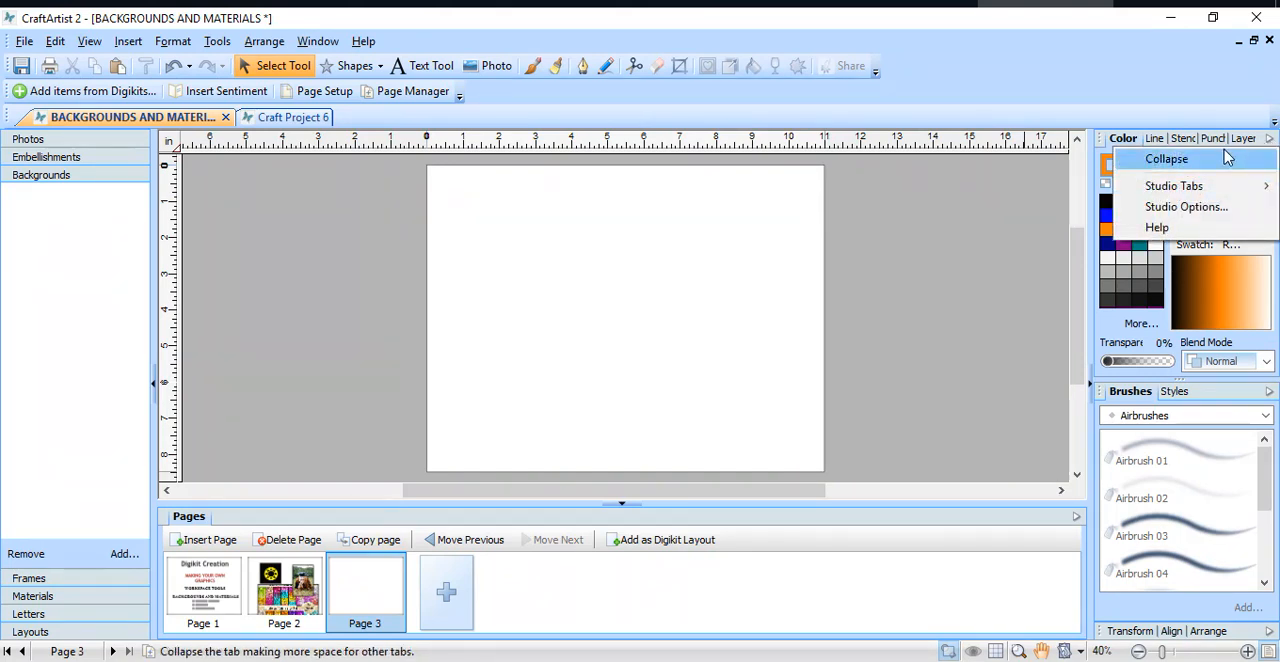
click(1196, 162)
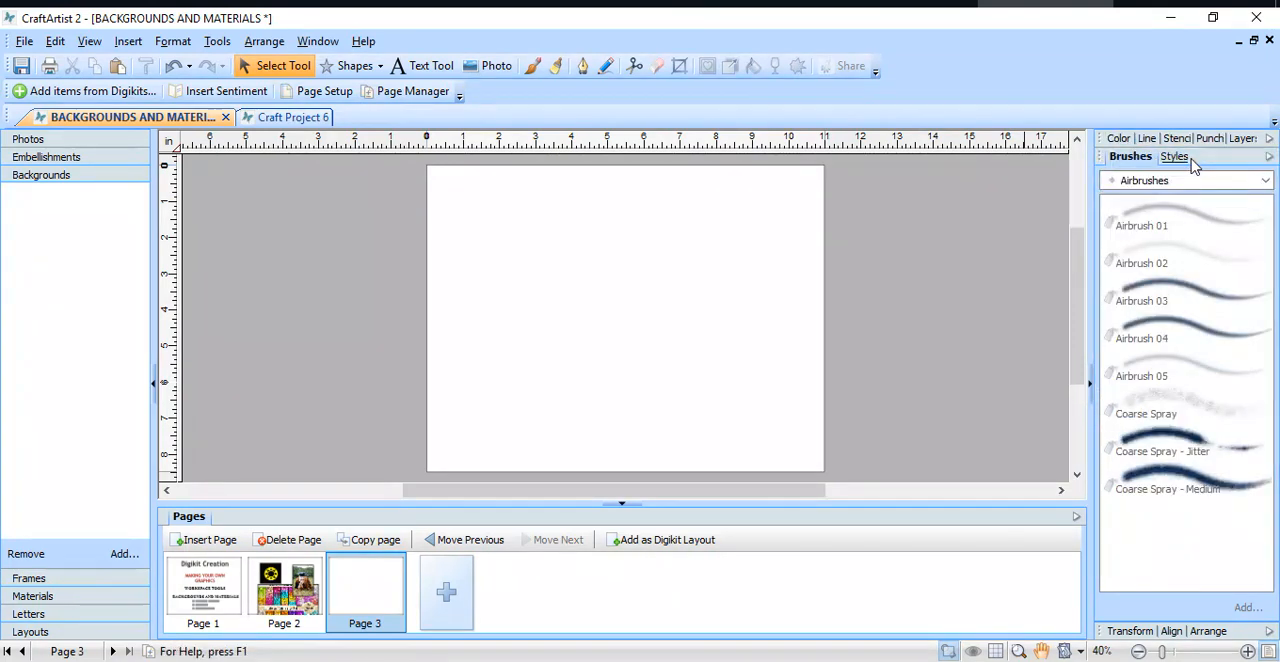
click(1269, 157)
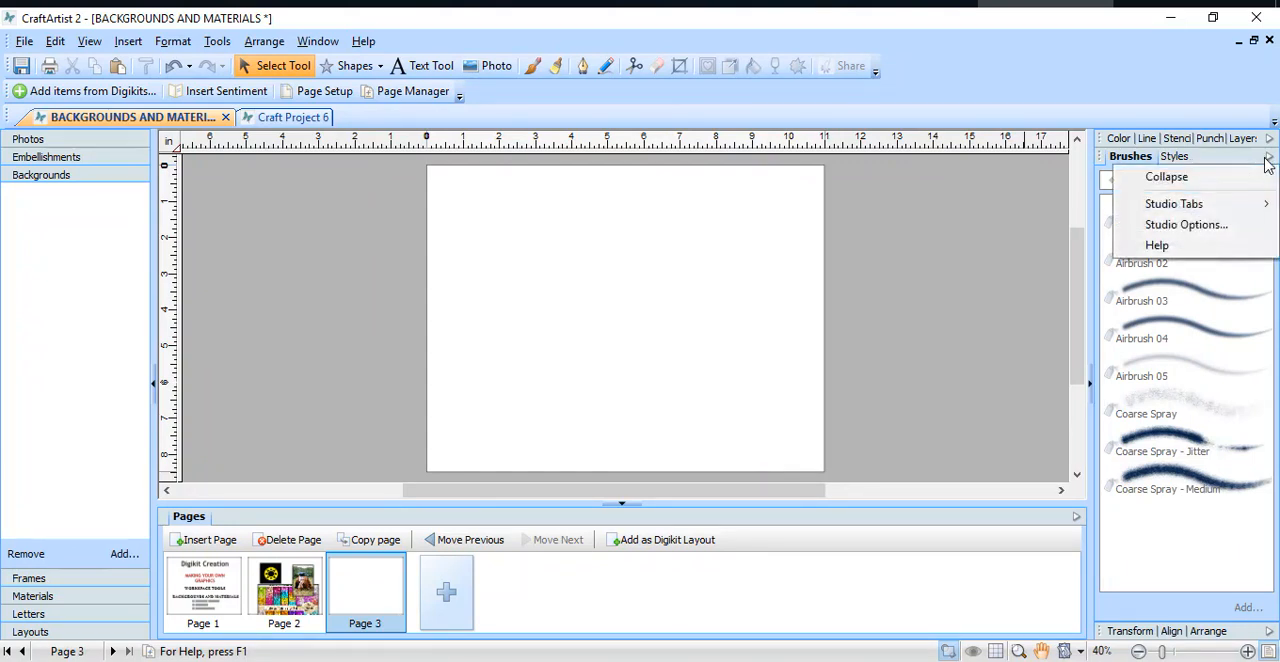
click(1210, 182)
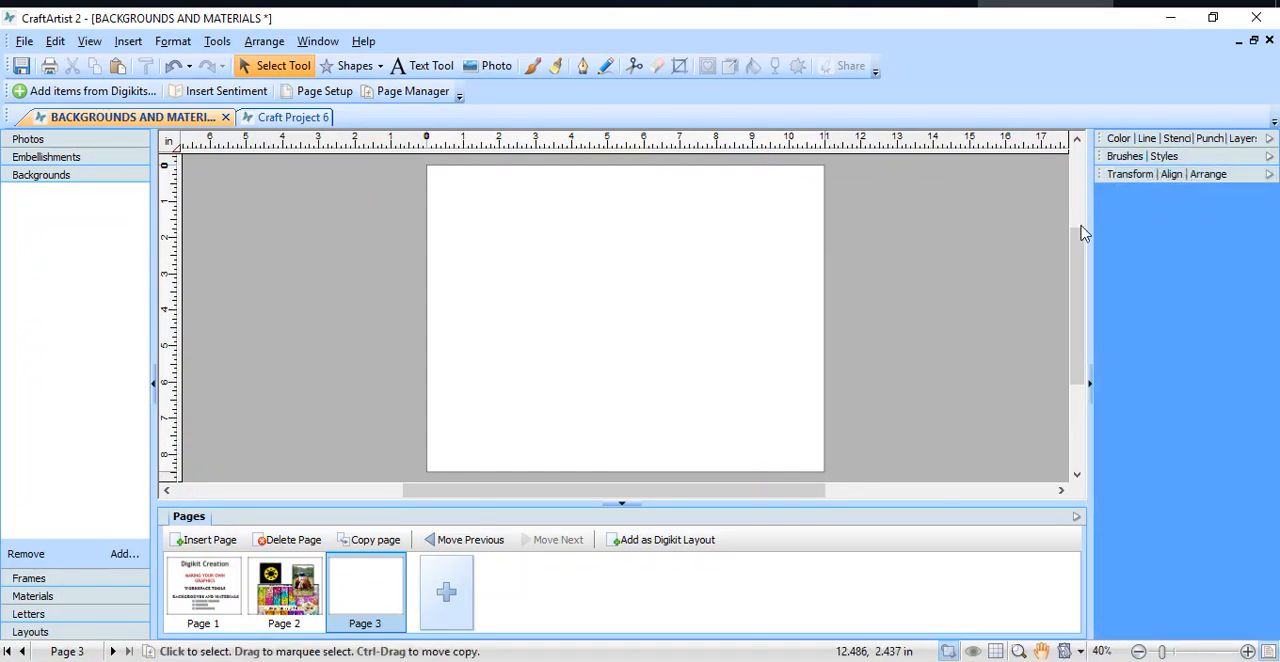
Step: Expand the Brushes and Styles tab group and browse the Instant Effects styles to the end of the list
click(1269, 158)
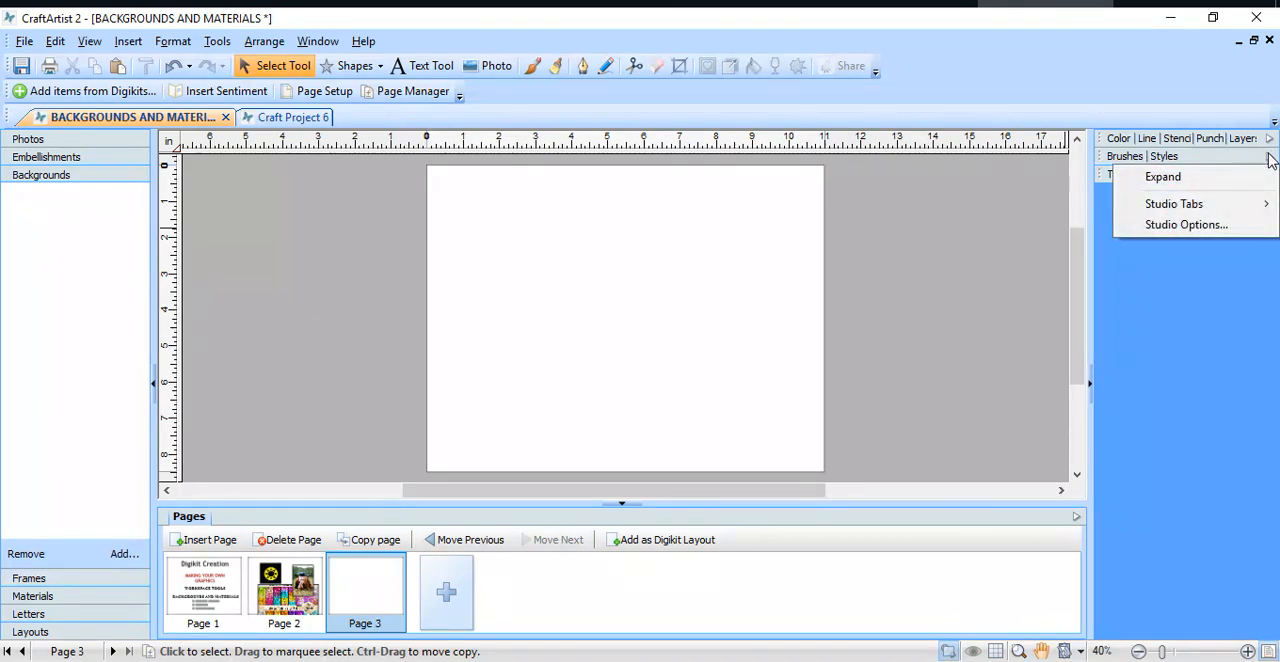
click(1264, 177)
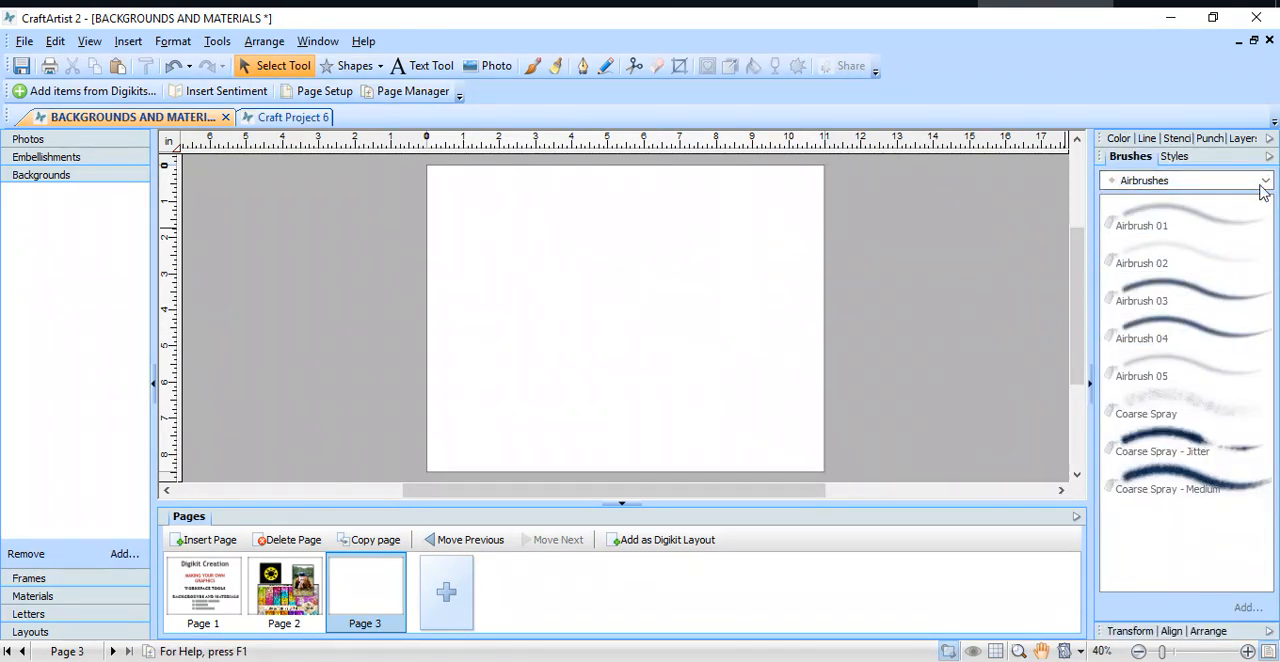
click(1174, 157)
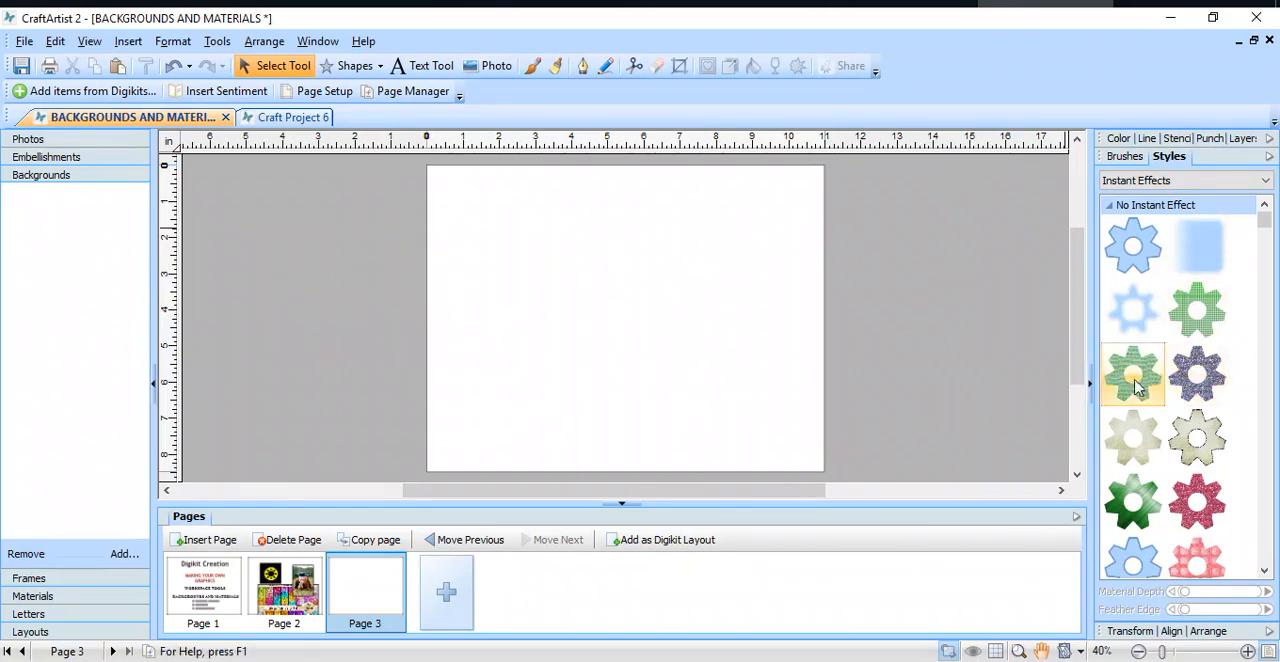
drag(1265, 222, 1270, 303)
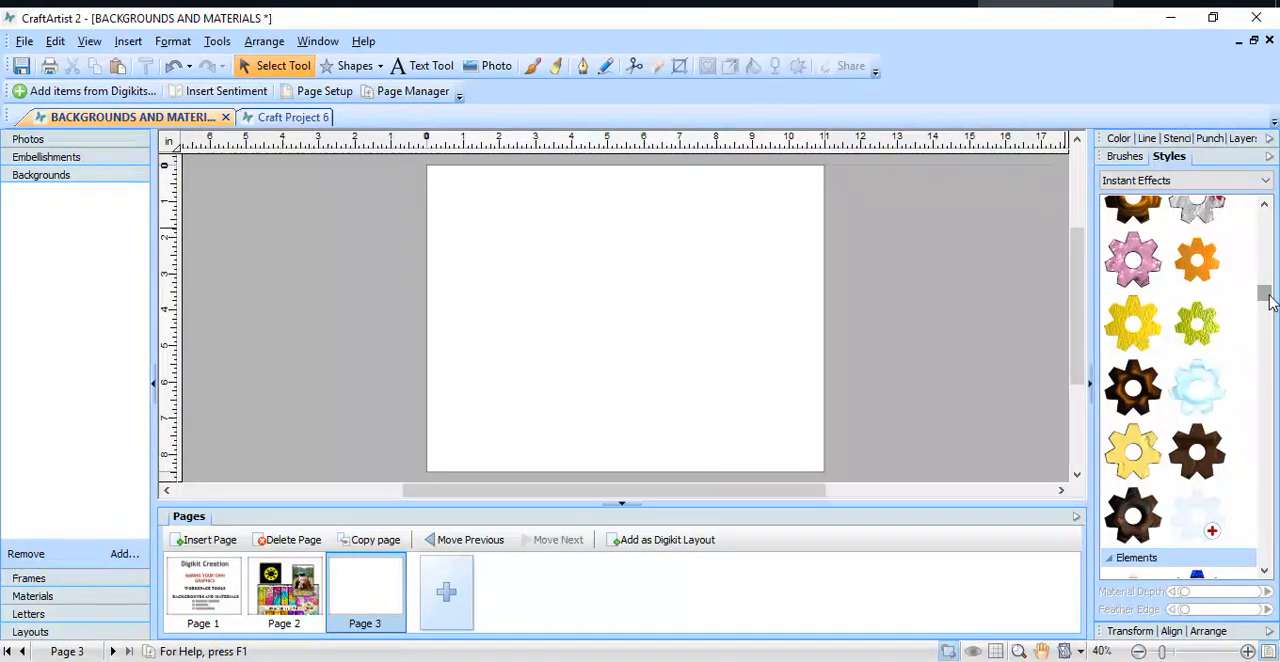
drag(1270, 300, 1278, 560)
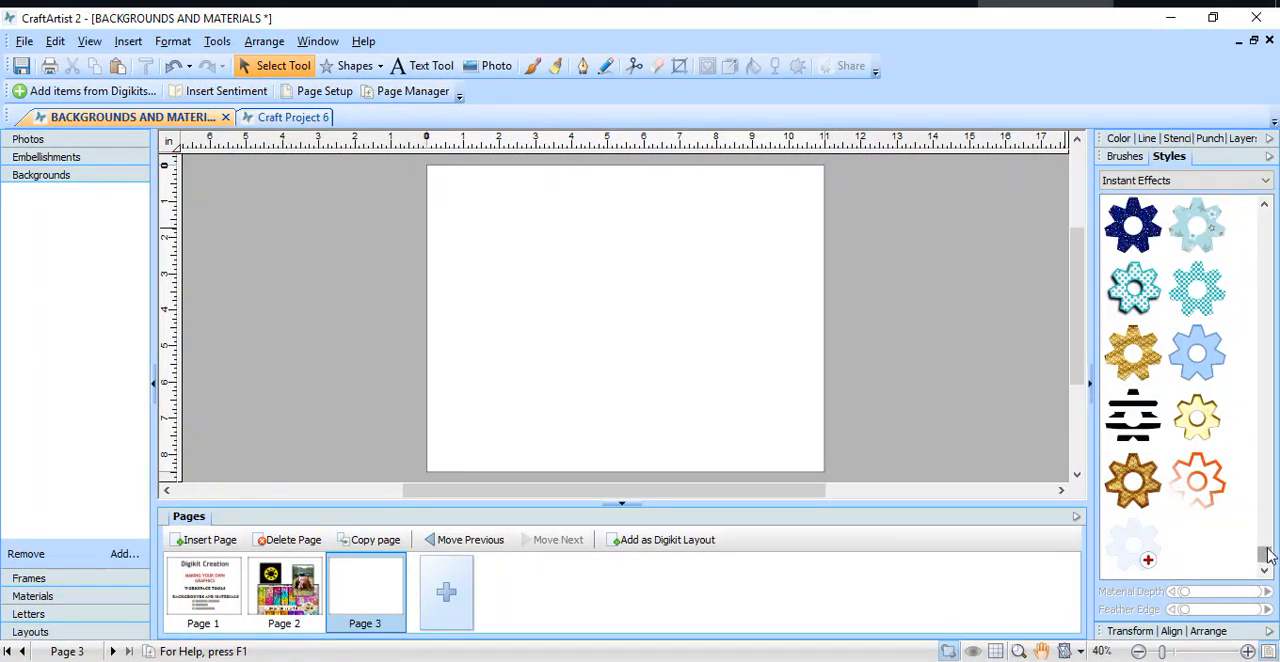
Step: Draw a Quick Rectangle about 5.5 by 5 in on page 3 and set its line color to white
click(379, 67)
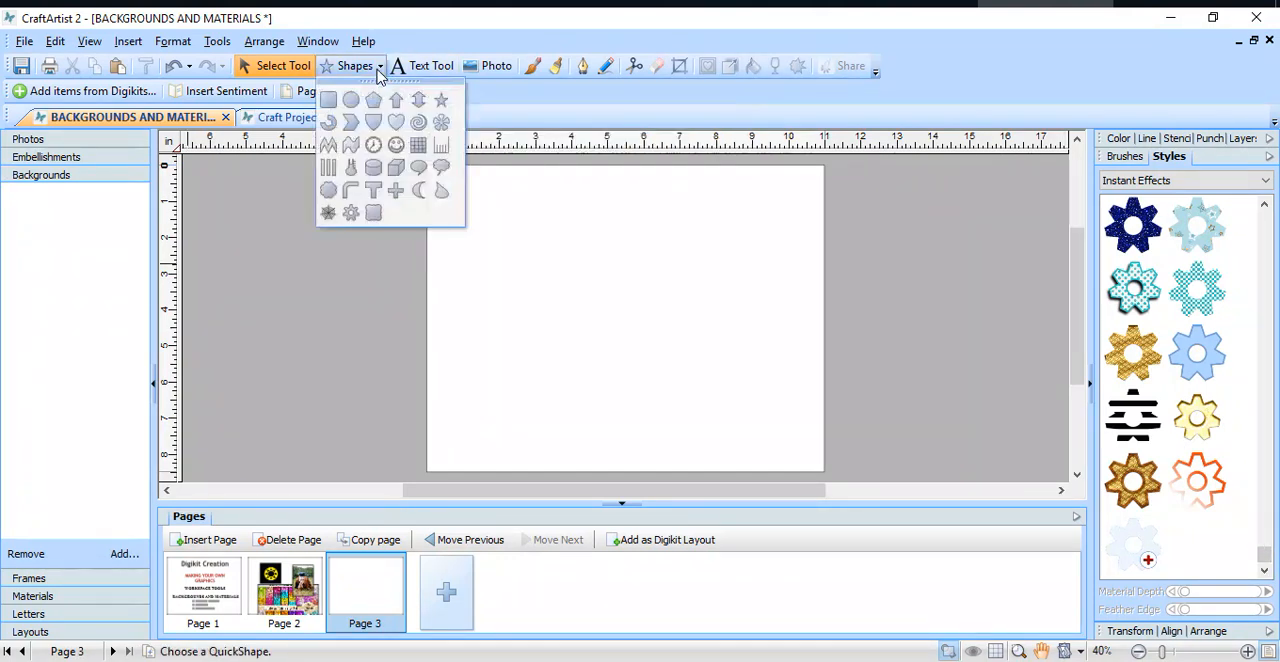
click(328, 100)
mouse_move(499, 200)
mouse_down()
mouse_move(549, 365)
mouse_move(697, 390)
mouse_up()
click(1118, 139)
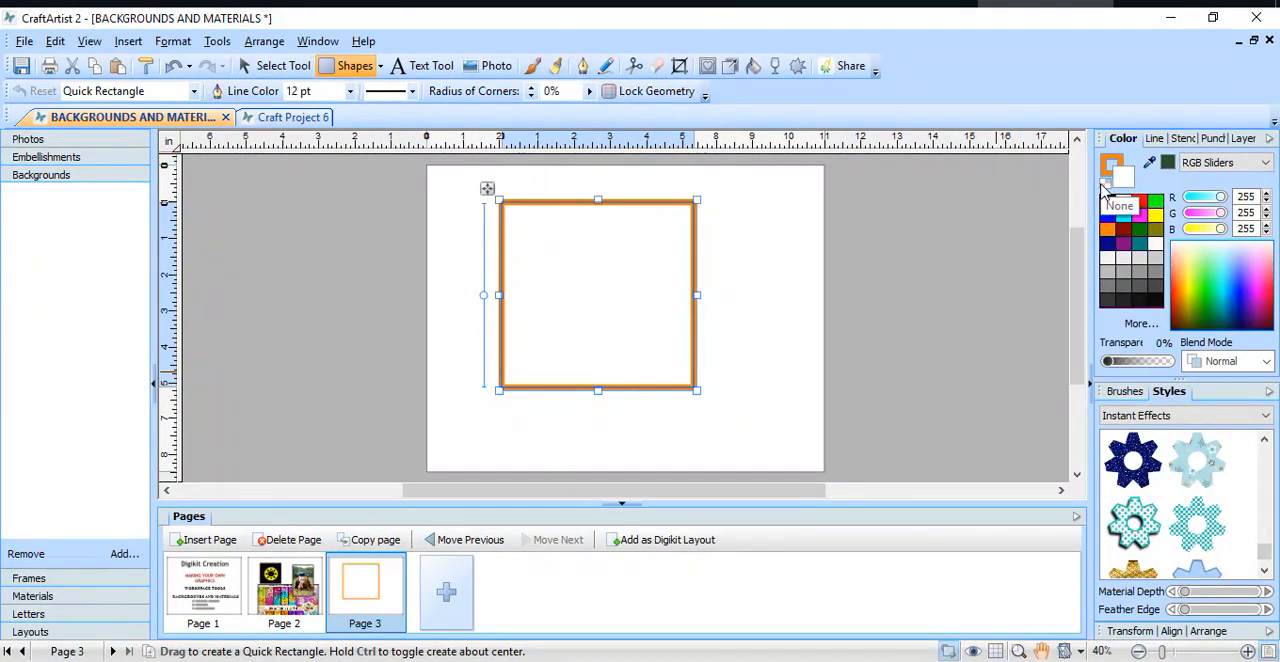
click(1108, 174)
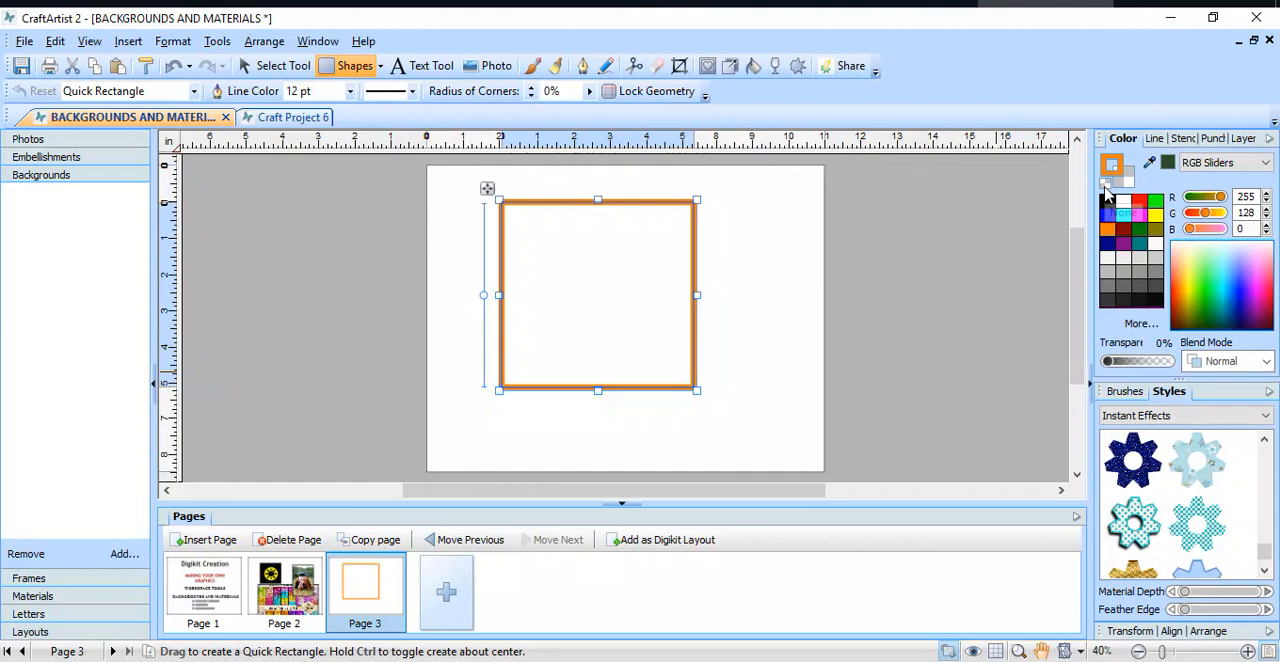
click(1125, 202)
click(1126, 202)
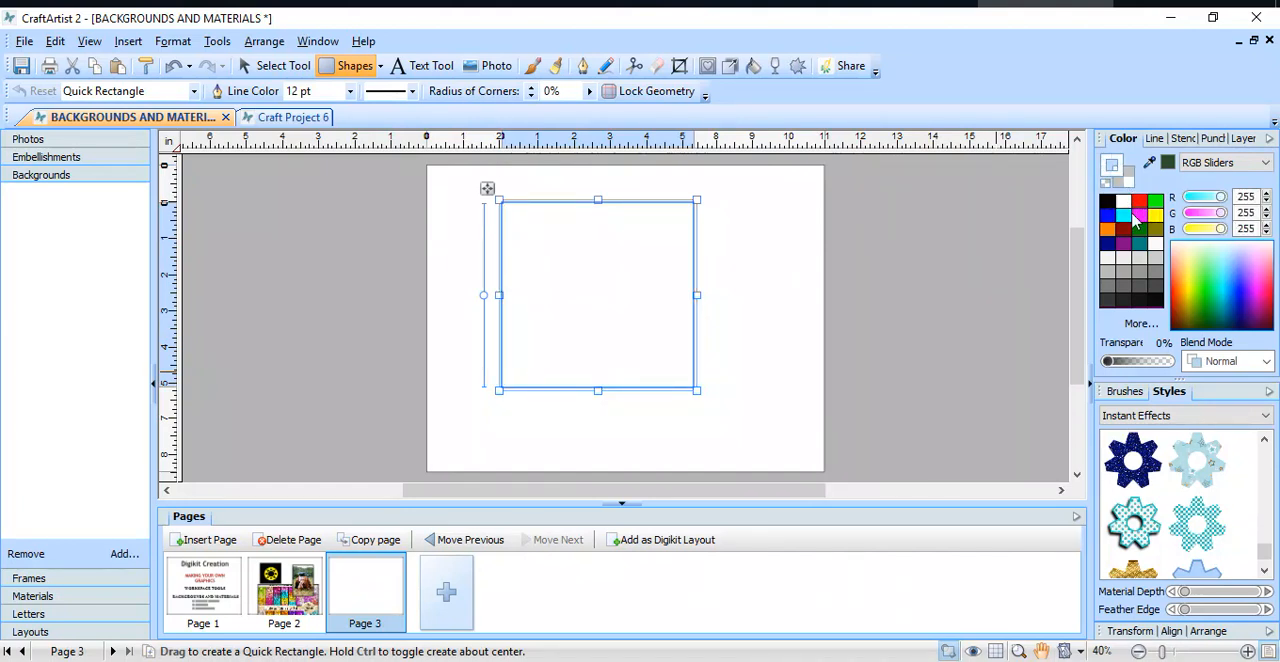
Step: Apply the TEAL DOTS style and replace it with TEAL SQUARES, and enlarge the rectangle to about 8.2 by 7.2 in
click(1127, 535)
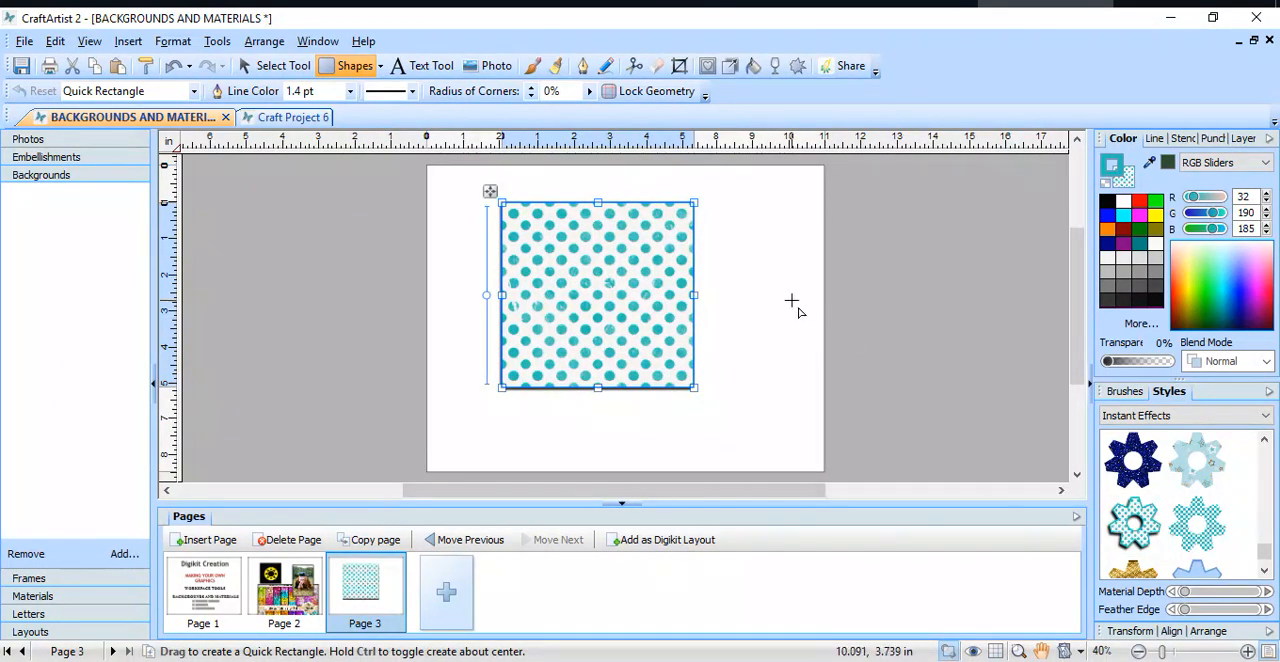
scroll(791, 305, down, 1)
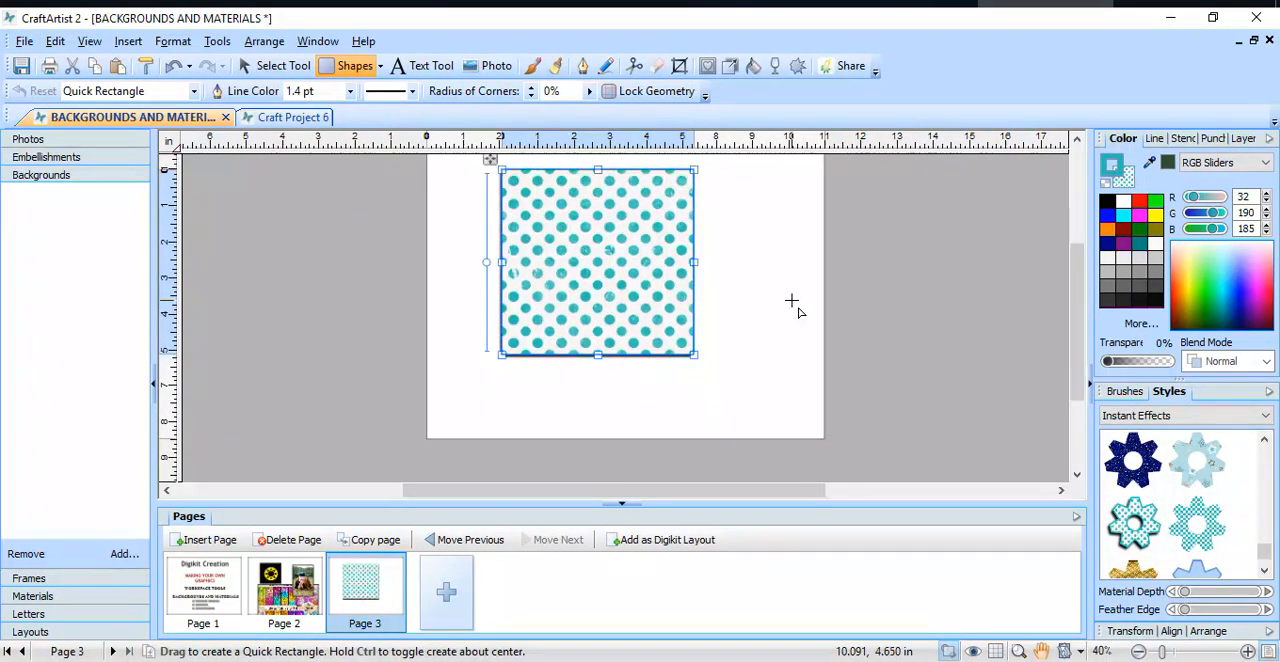
click(1197, 538)
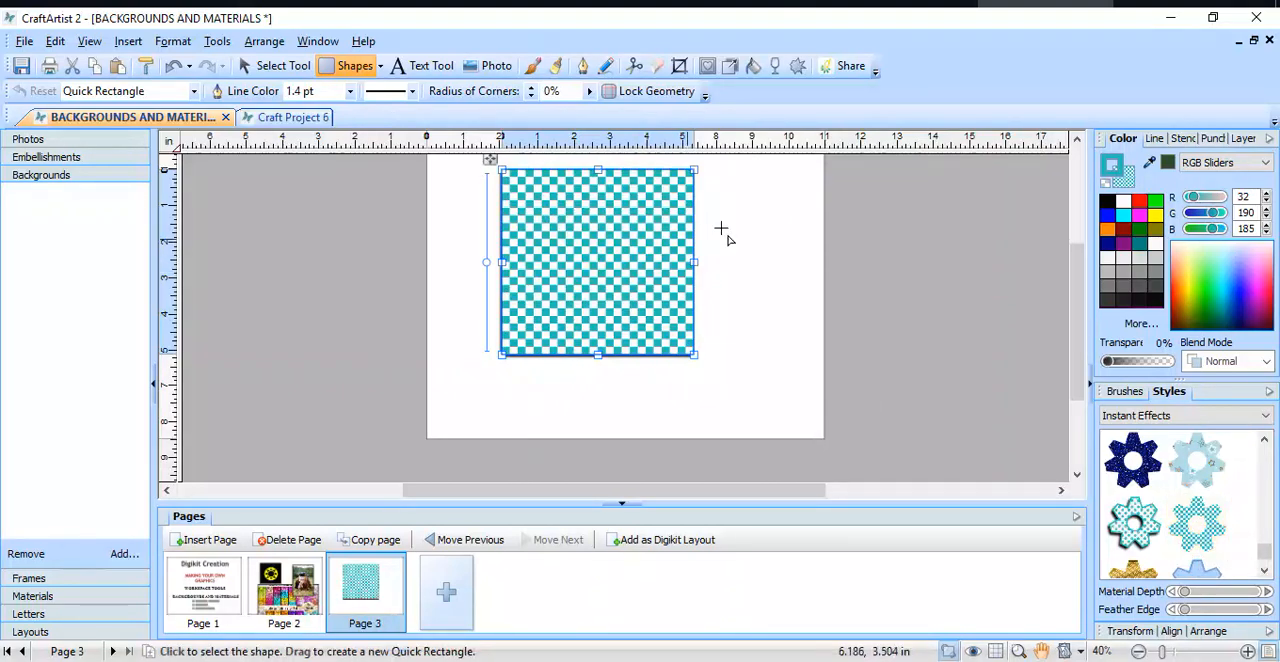
drag(698, 364, 882, 442)
drag(878, 441, 798, 431)
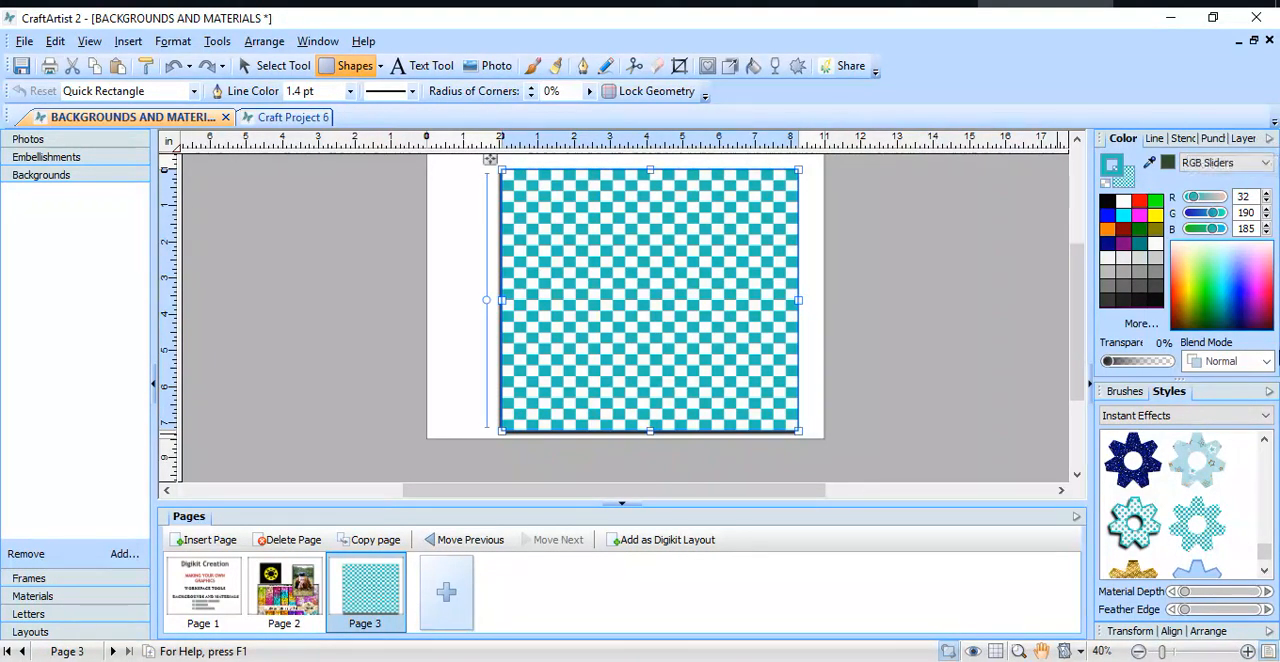
Step: Collapse the Styles and Color tab groups and expand the Transform, Align and Arrange group
click(1270, 395)
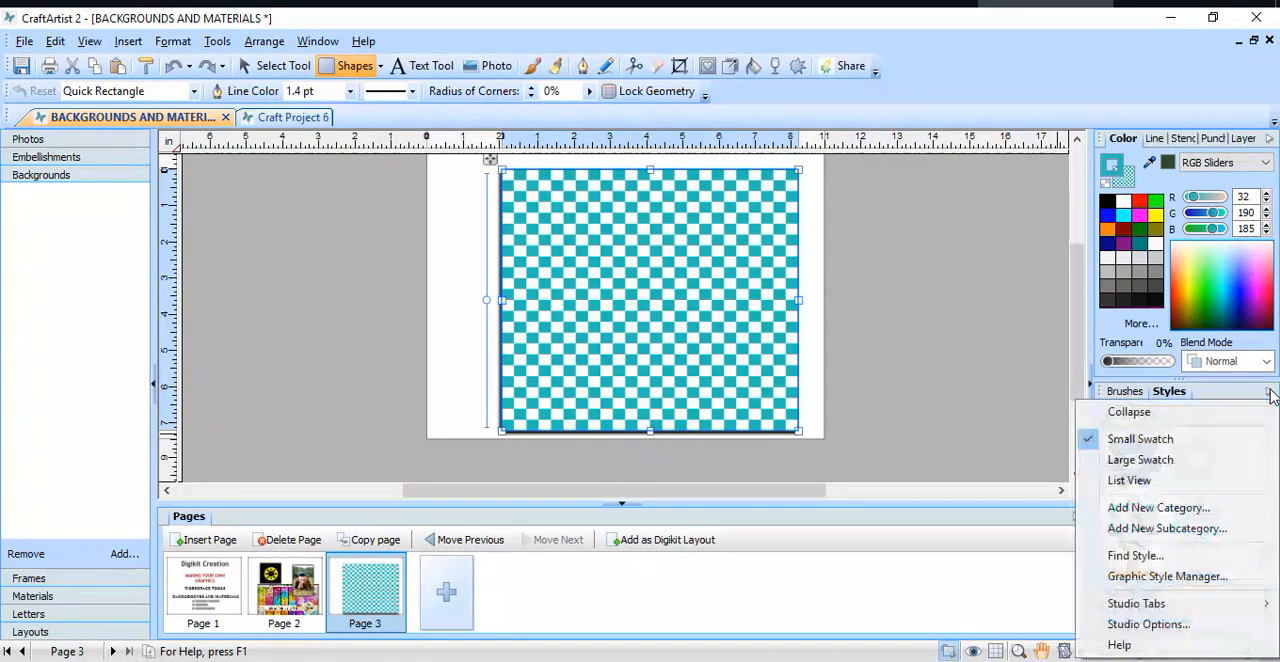
click(1216, 413)
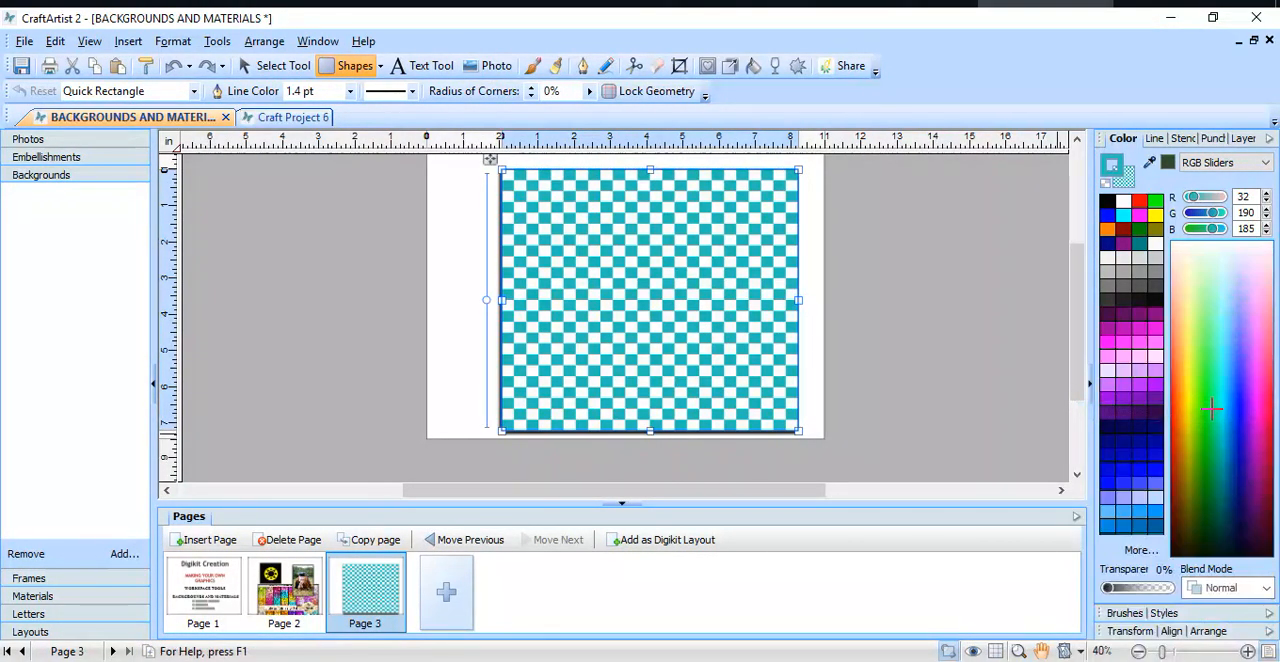
click(1269, 140)
click(1258, 160)
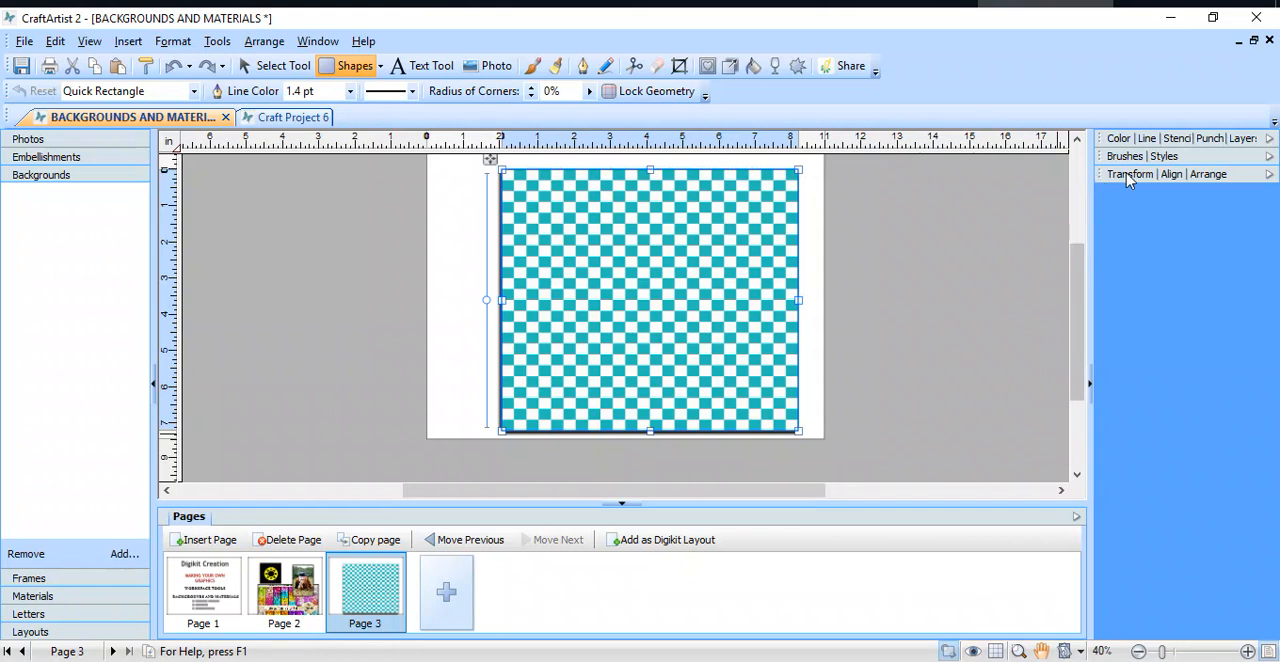
click(1272, 178)
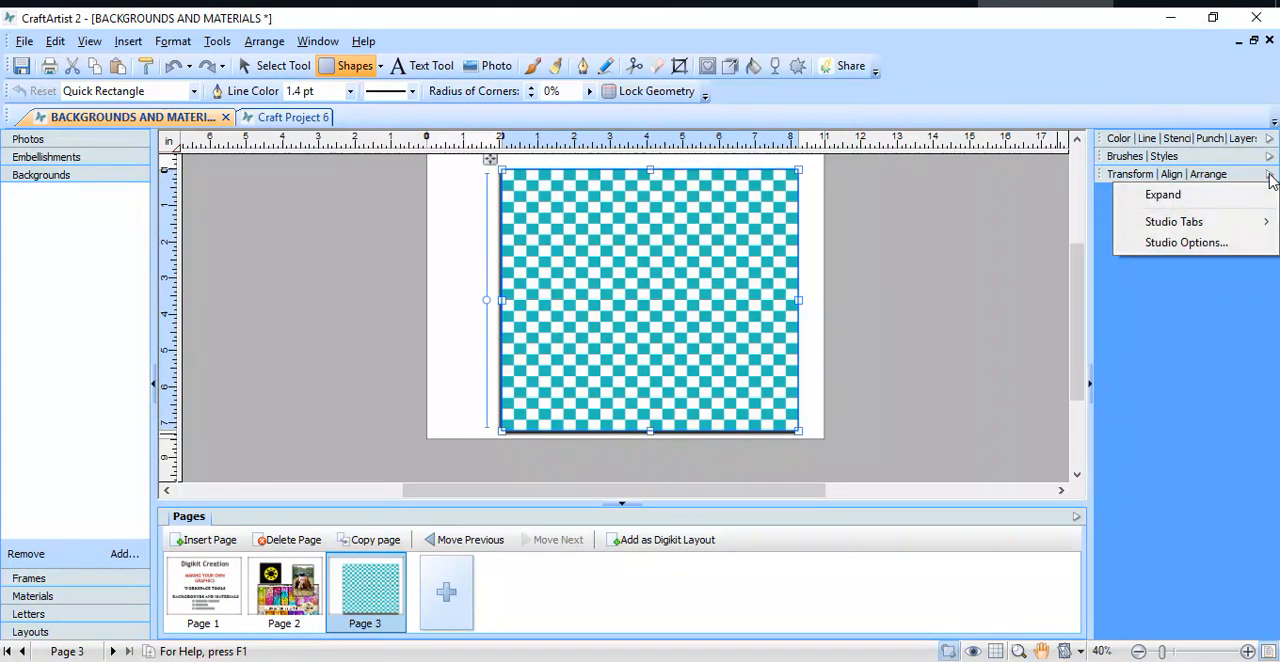
click(1254, 196)
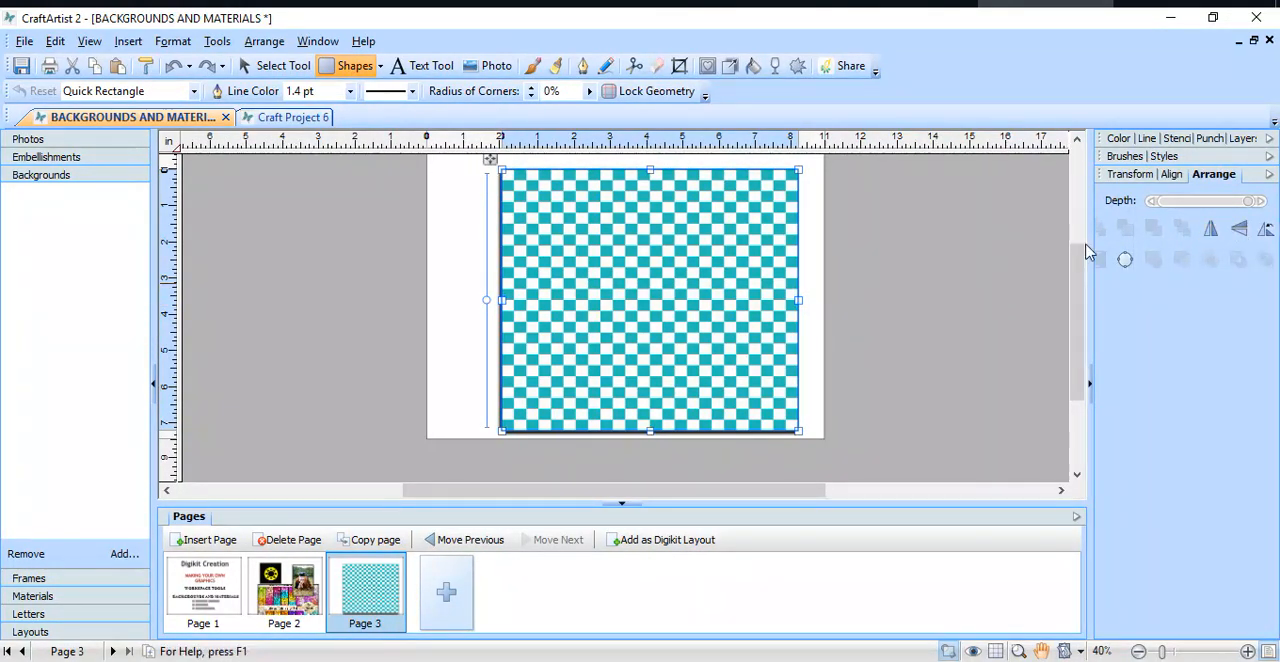
Step: Draw a second Quick Rectangle about 6 by 4.5 in overlapping the first one's right side, and show the Align options
click(365, 66)
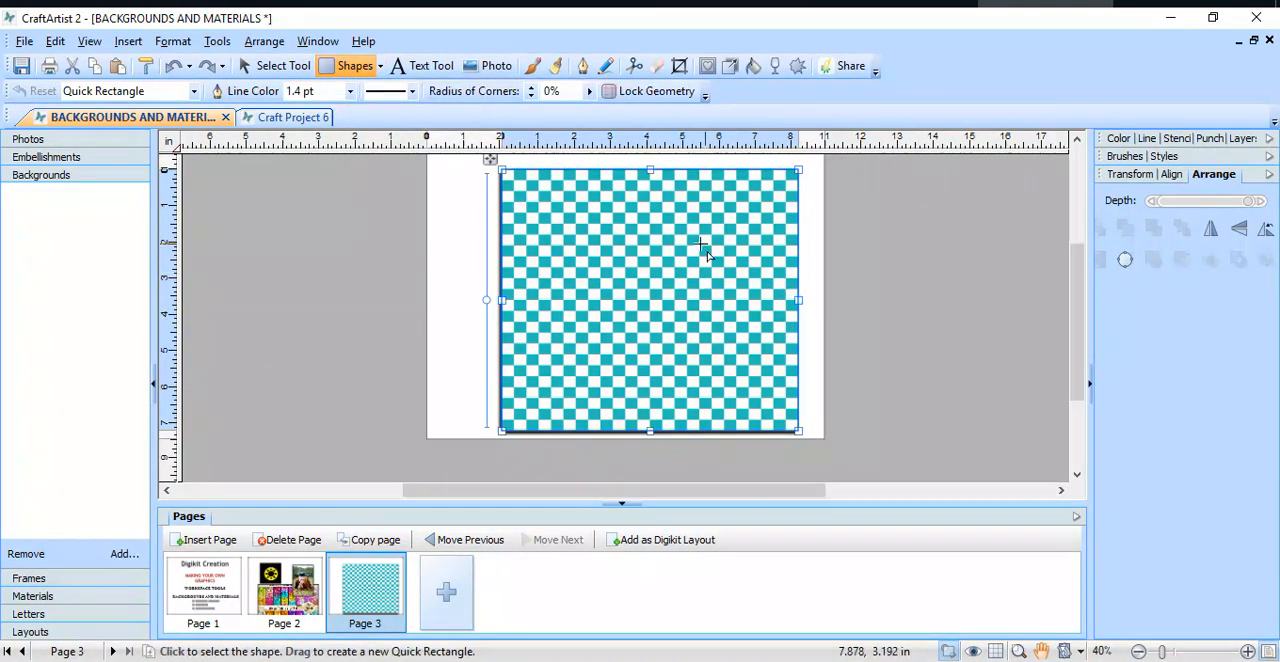
drag(691, 234, 906, 392)
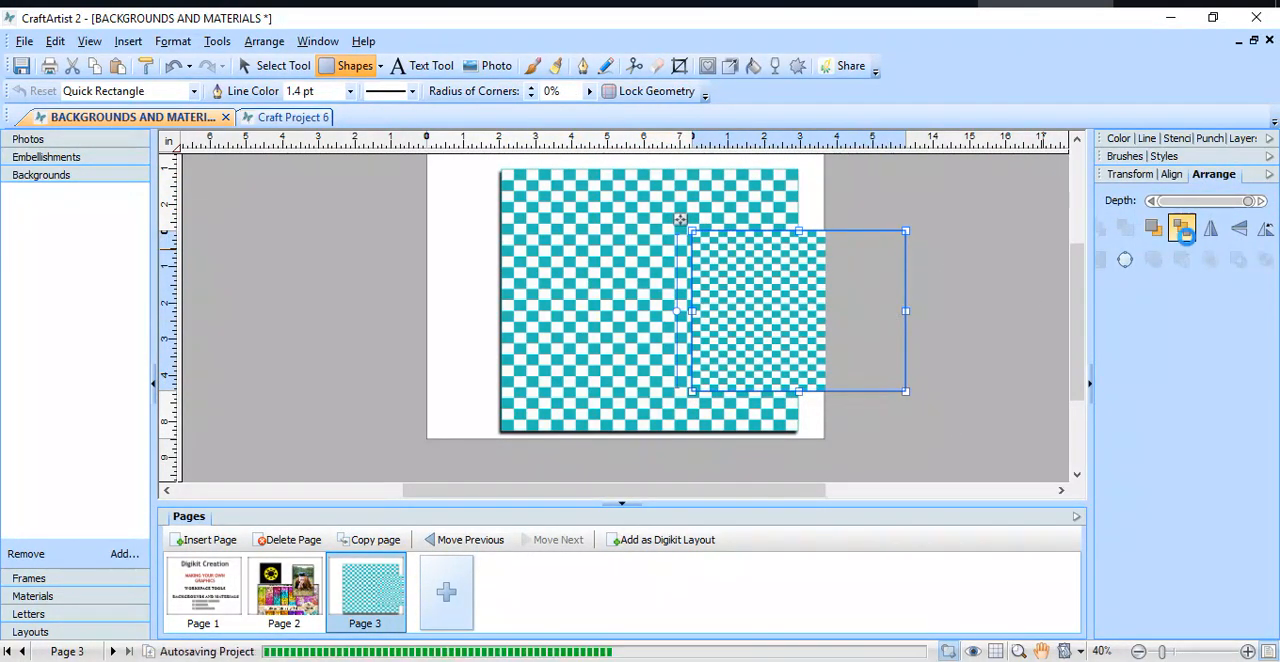
click(1177, 176)
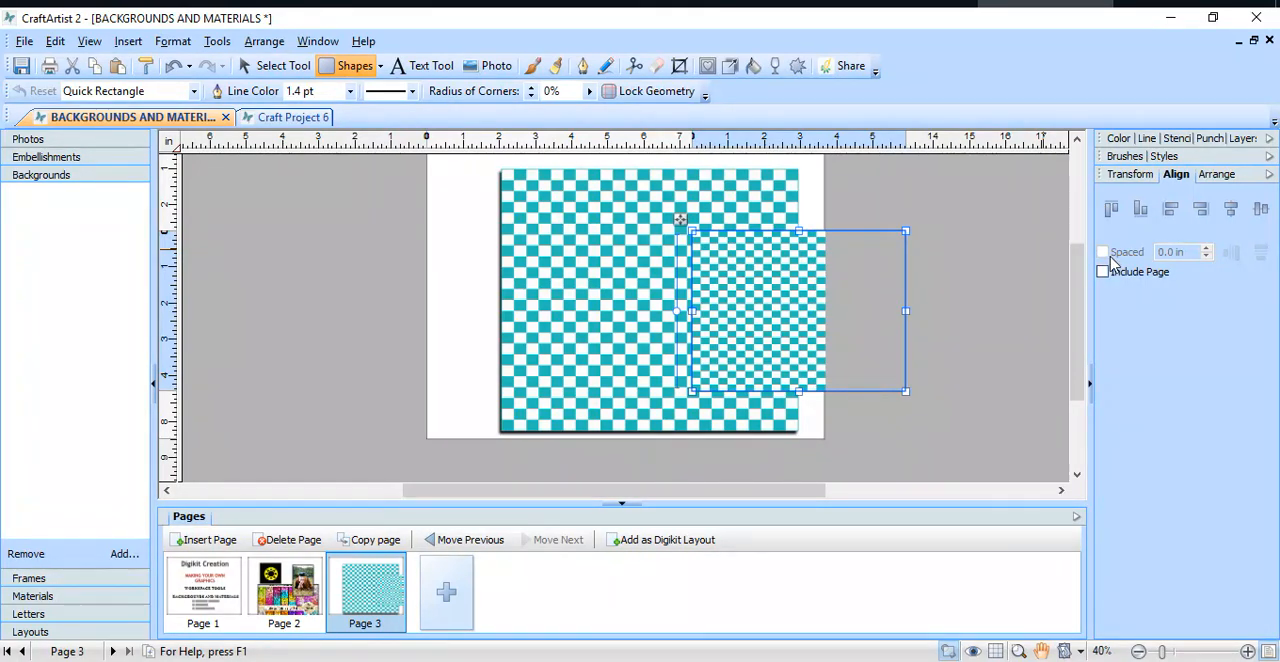
Step: Distribute both rectangles horizontally and vertically with 0.0 in spacing, and again horizontally with 0.16 in spacing
click(248, 64)
drag(977, 157, 312, 476)
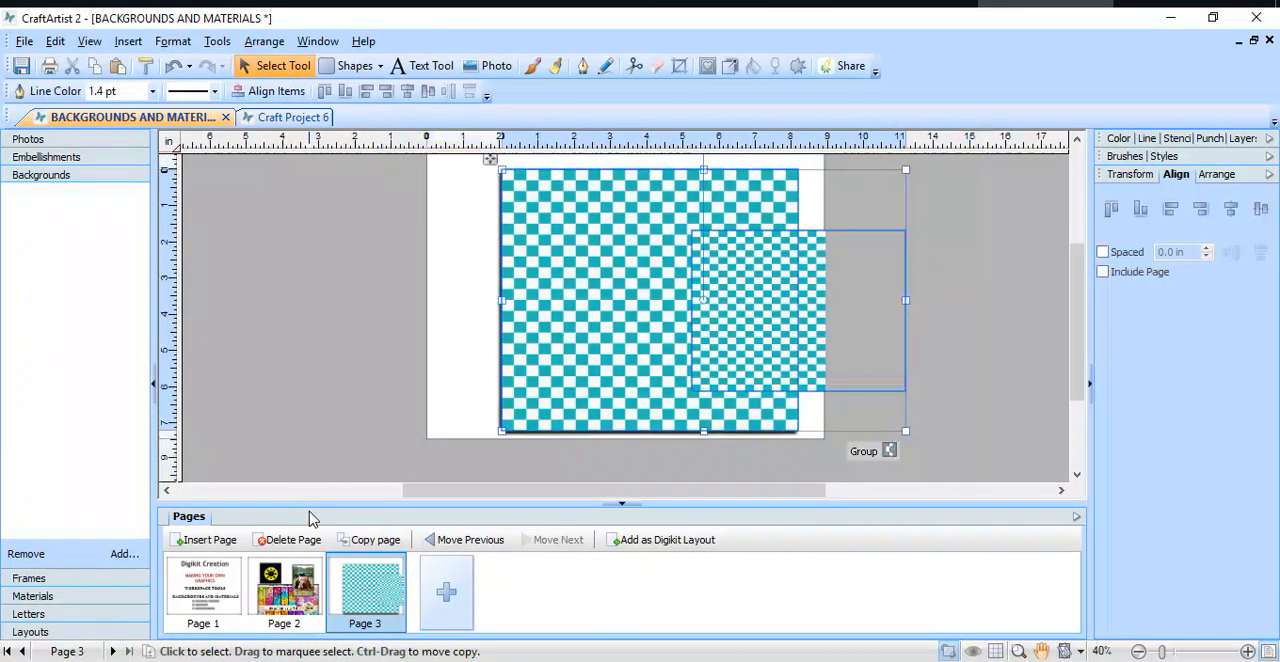
click(1103, 252)
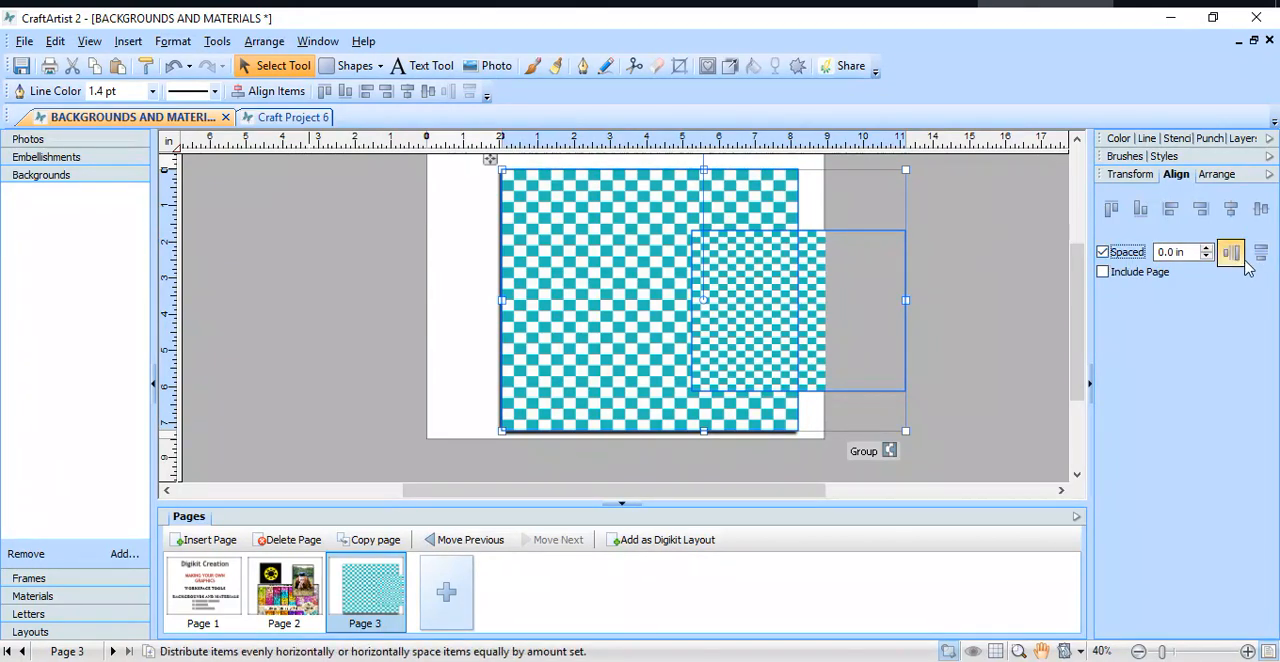
click(1231, 253)
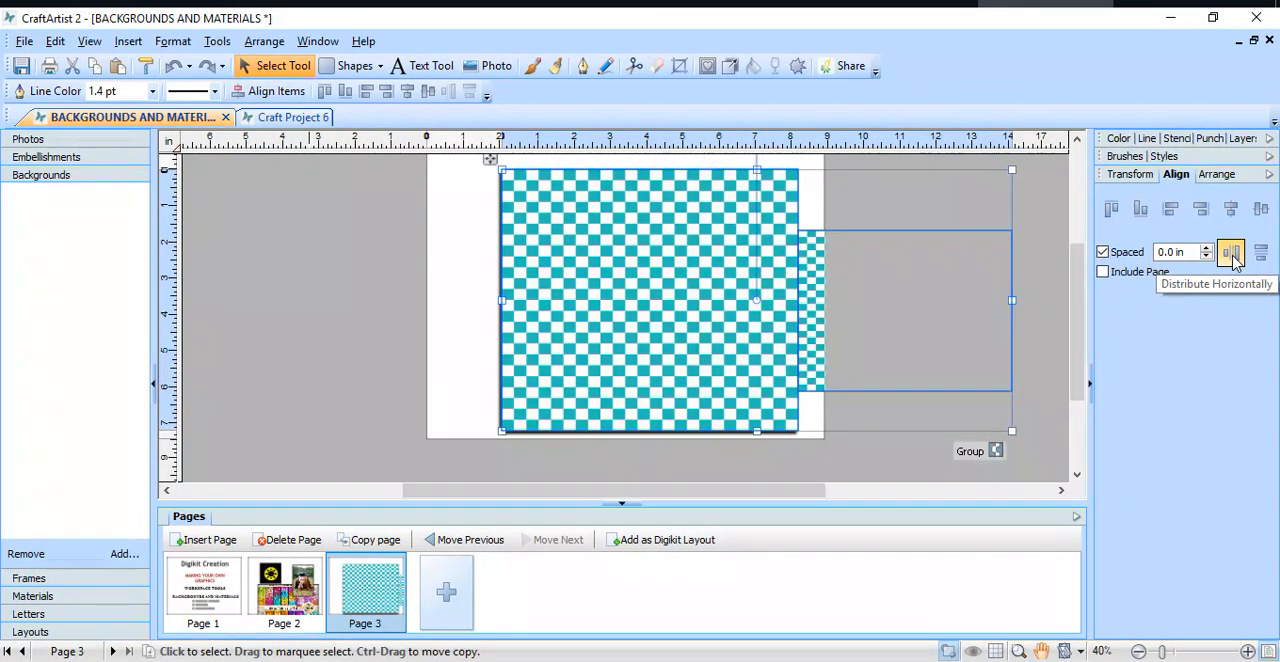
click(1261, 252)
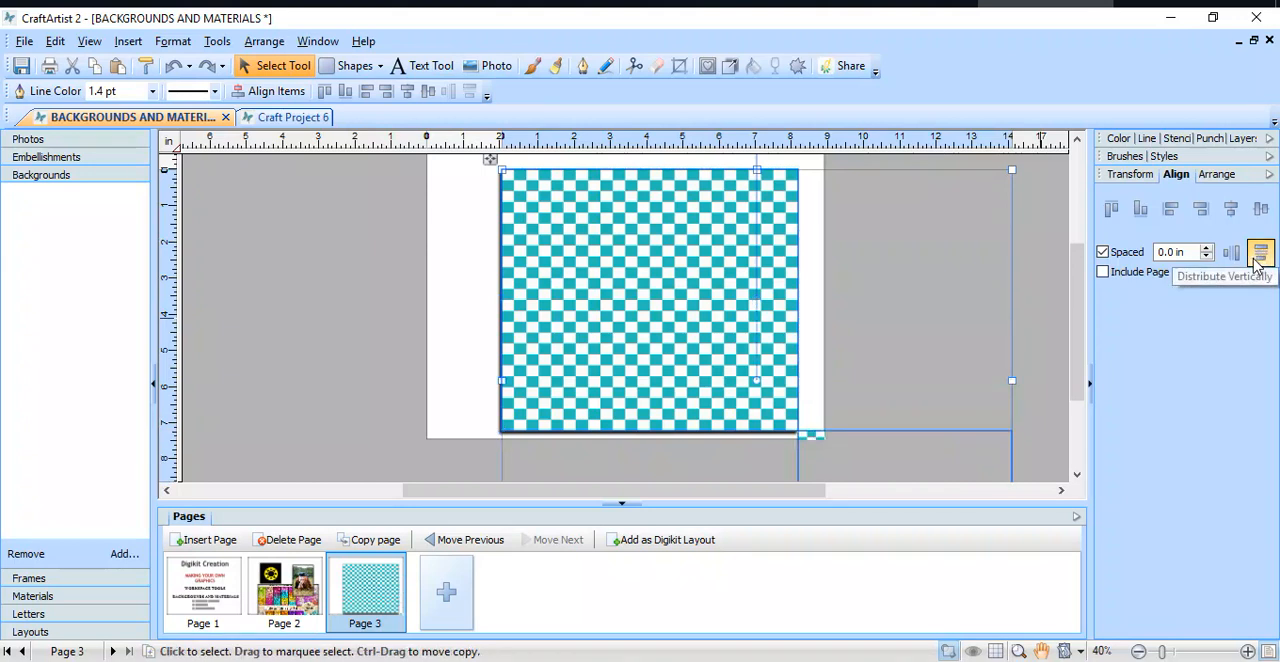
click(1207, 248)
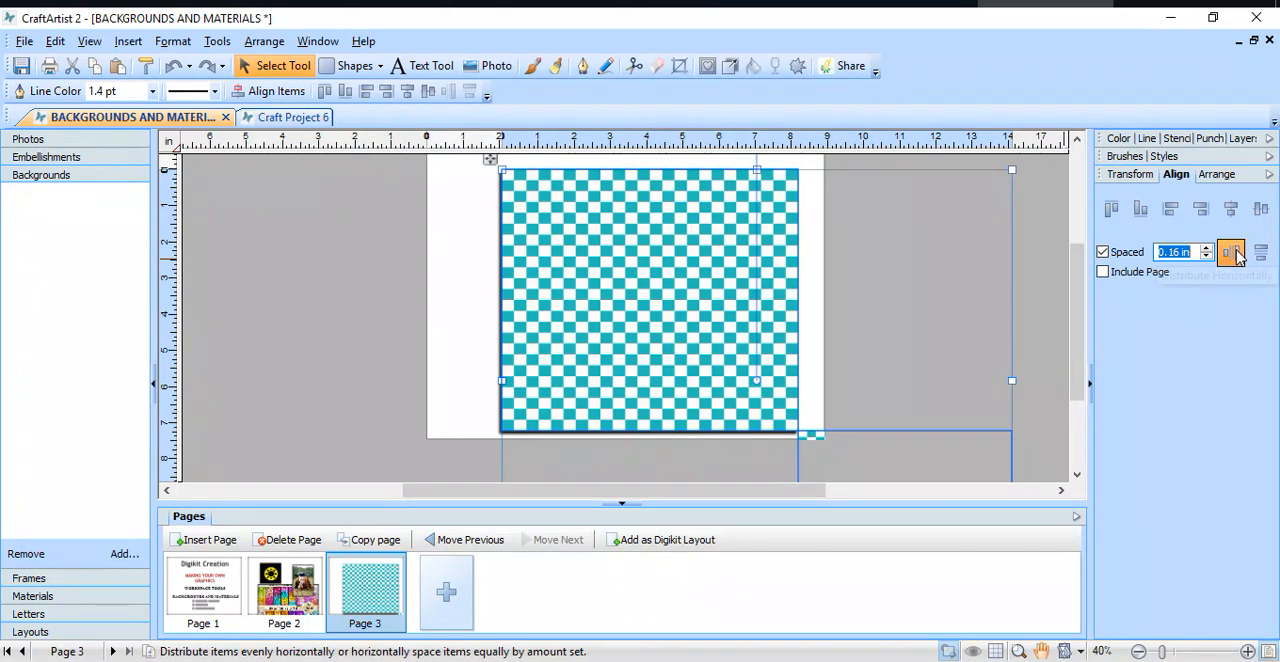
click(1236, 254)
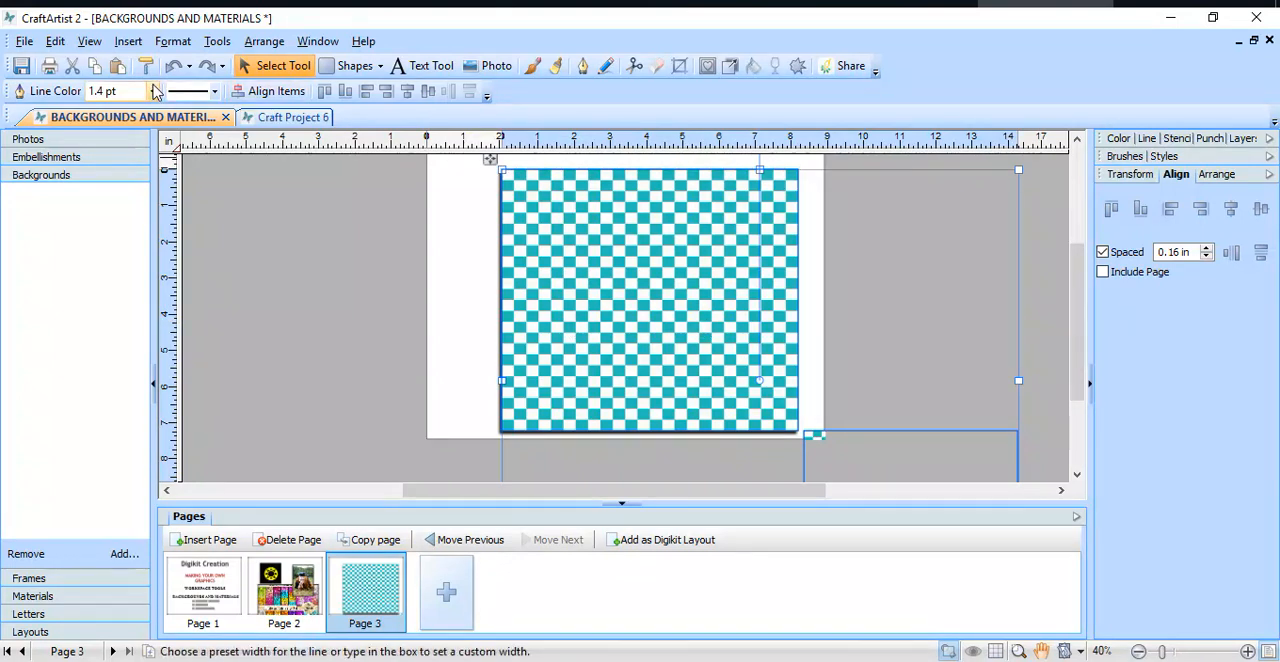
Step: Select all objects on page 3 and cut them from the page
click(57, 42)
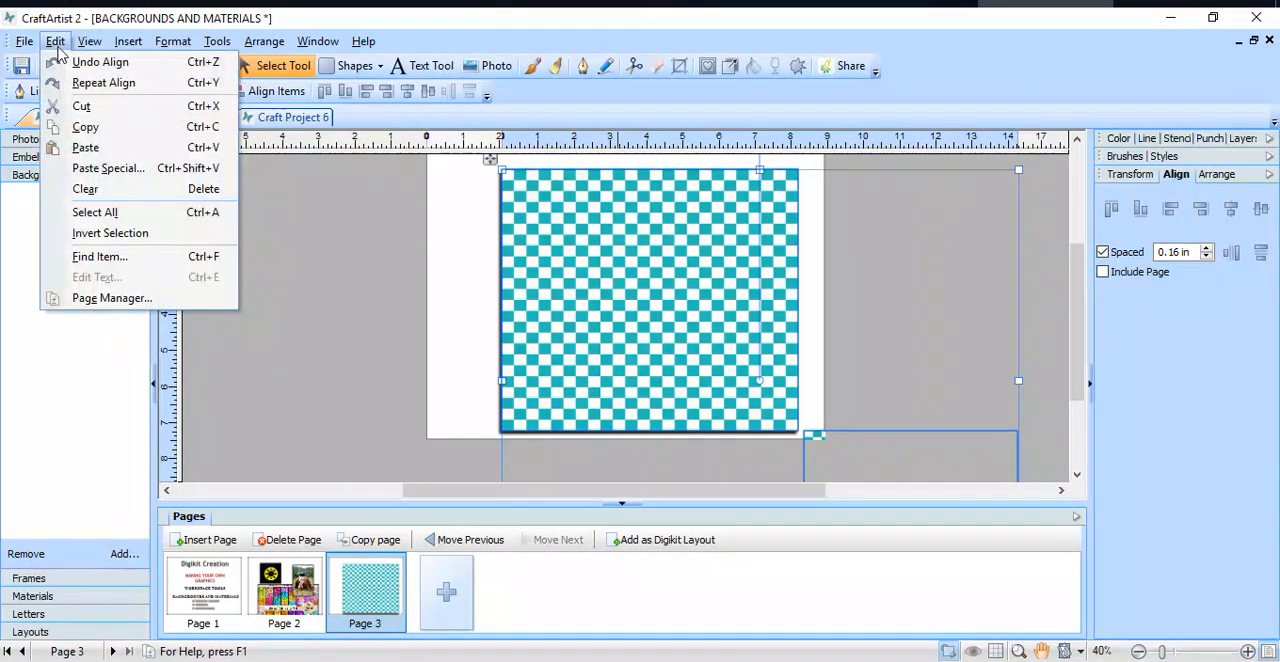
click(112, 214)
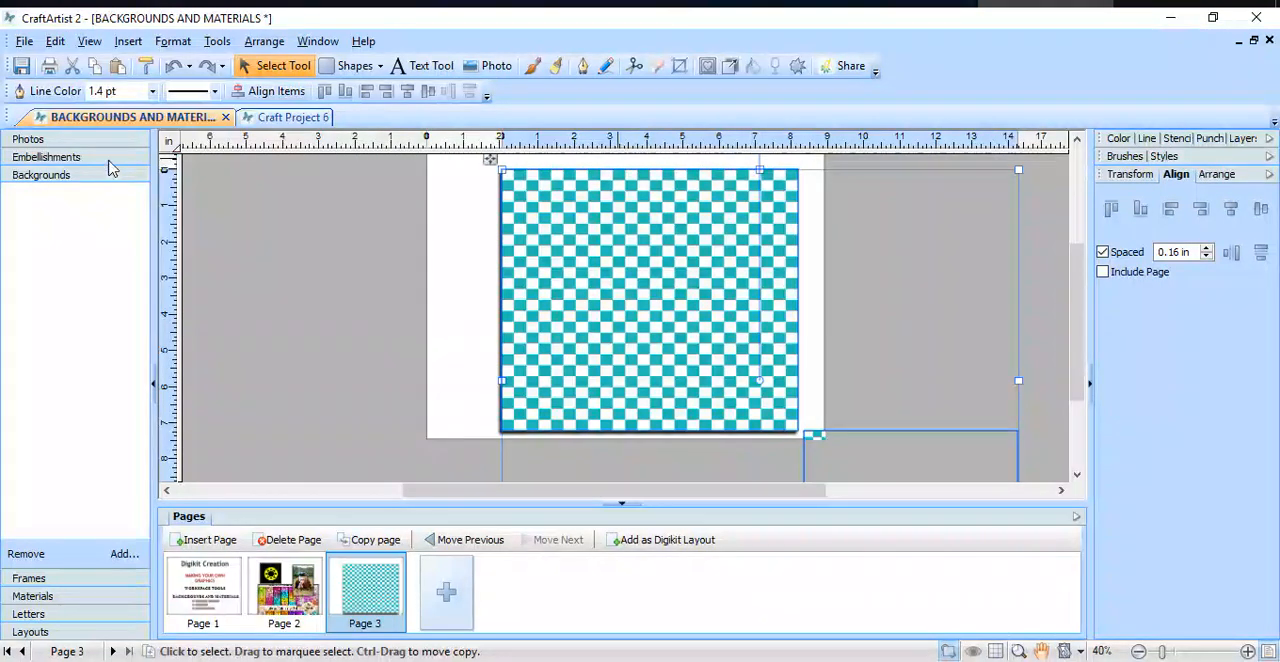
click(70, 70)
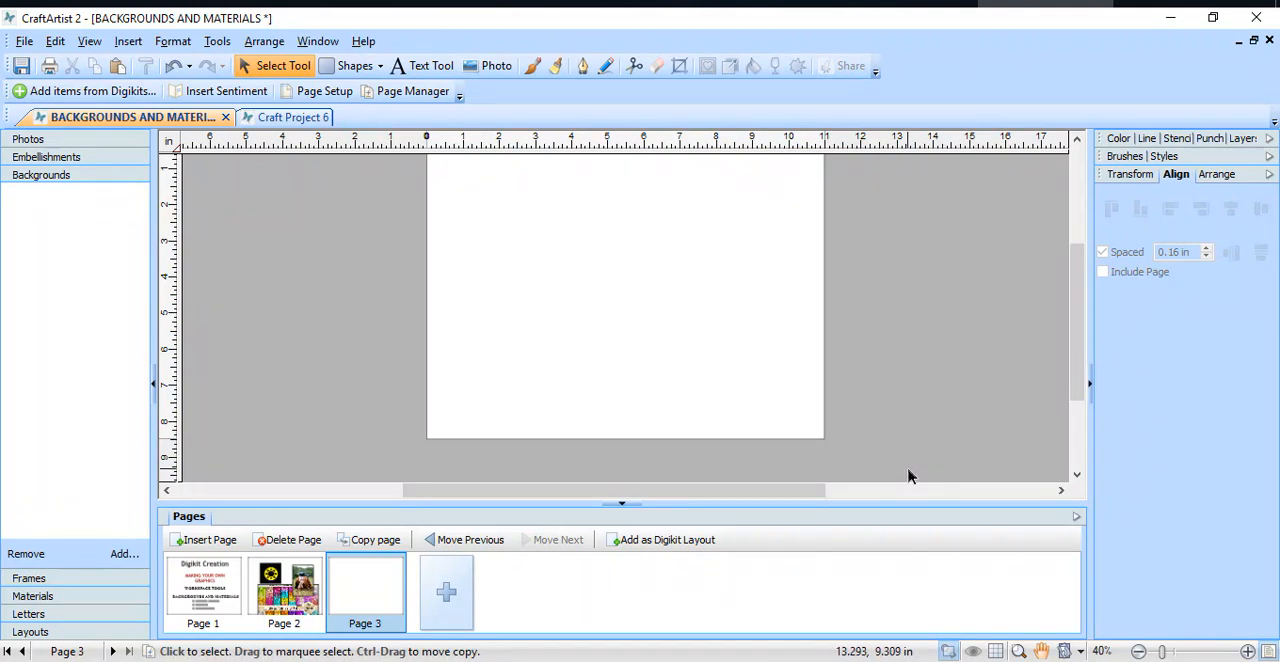
scroll(900, 450, up, 2)
scroll(898, 442, down, 1)
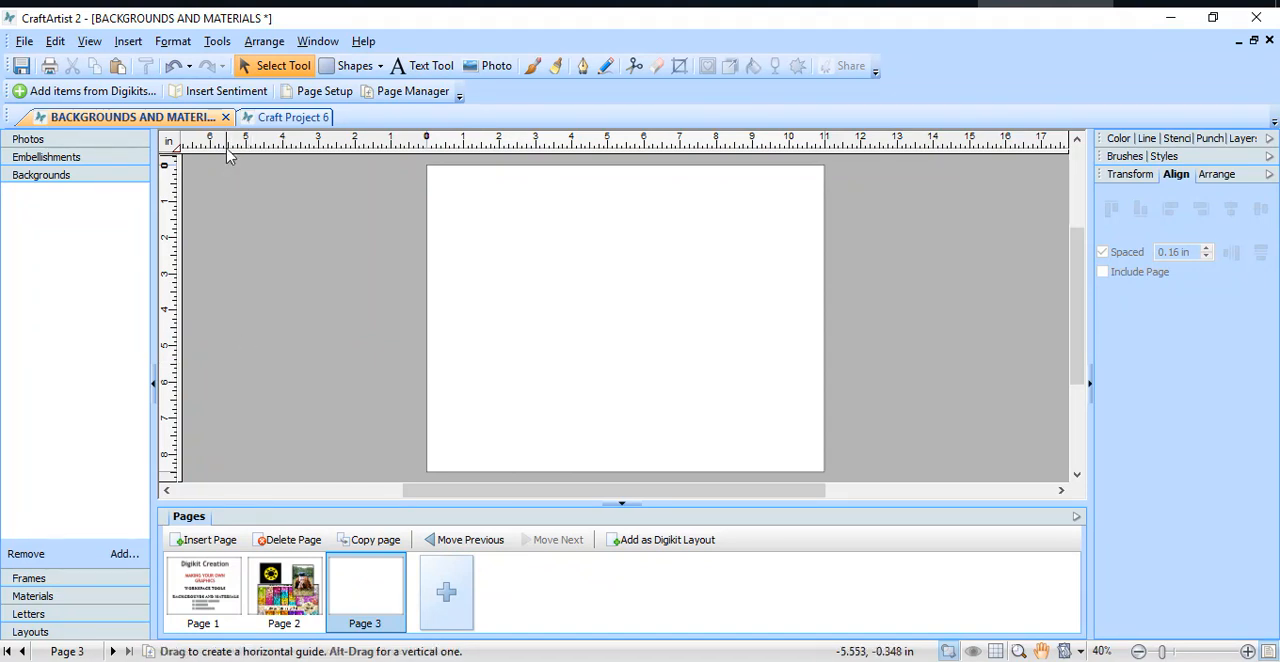
Step: Open the Digikit Browser to add items and view the contents of the BOOLAND-JOYFUL Digikit
click(213, 42)
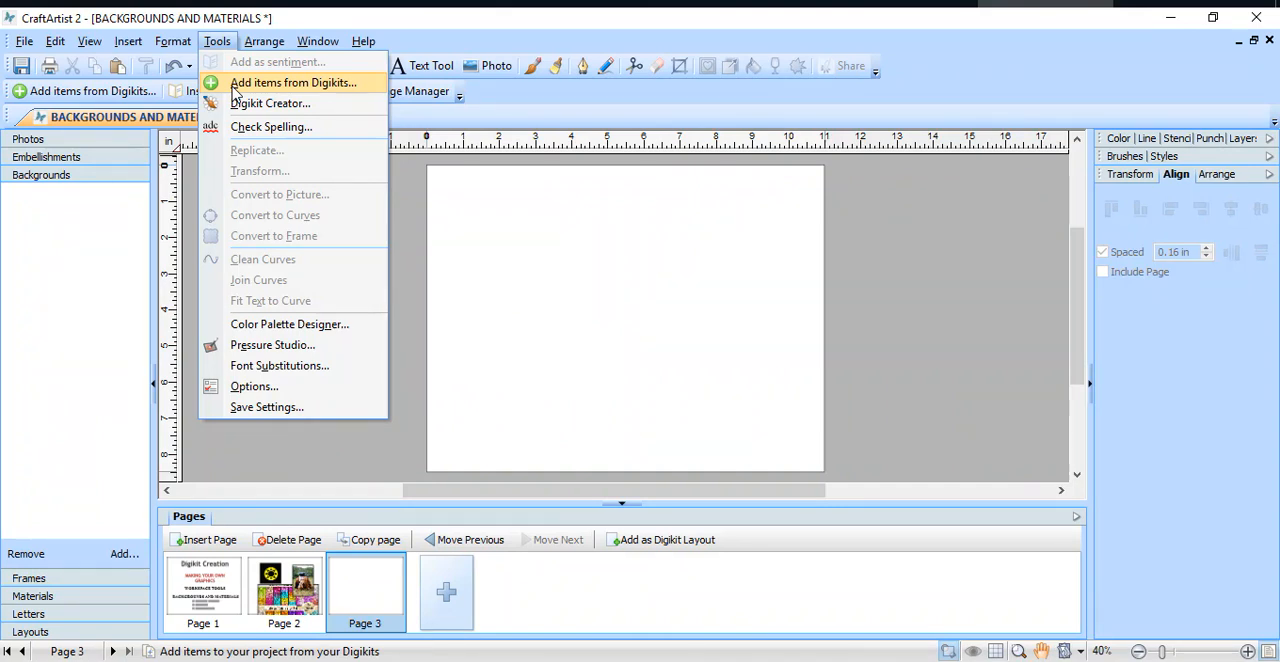
click(317, 86)
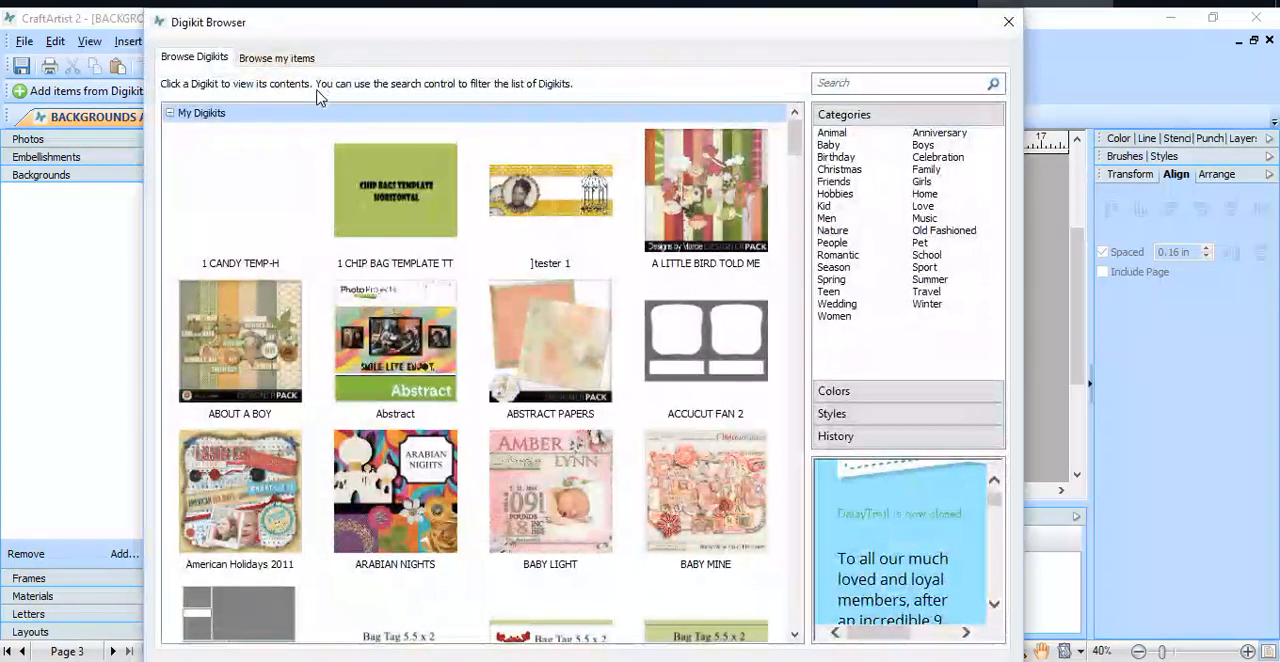
drag(795, 142, 798, 190)
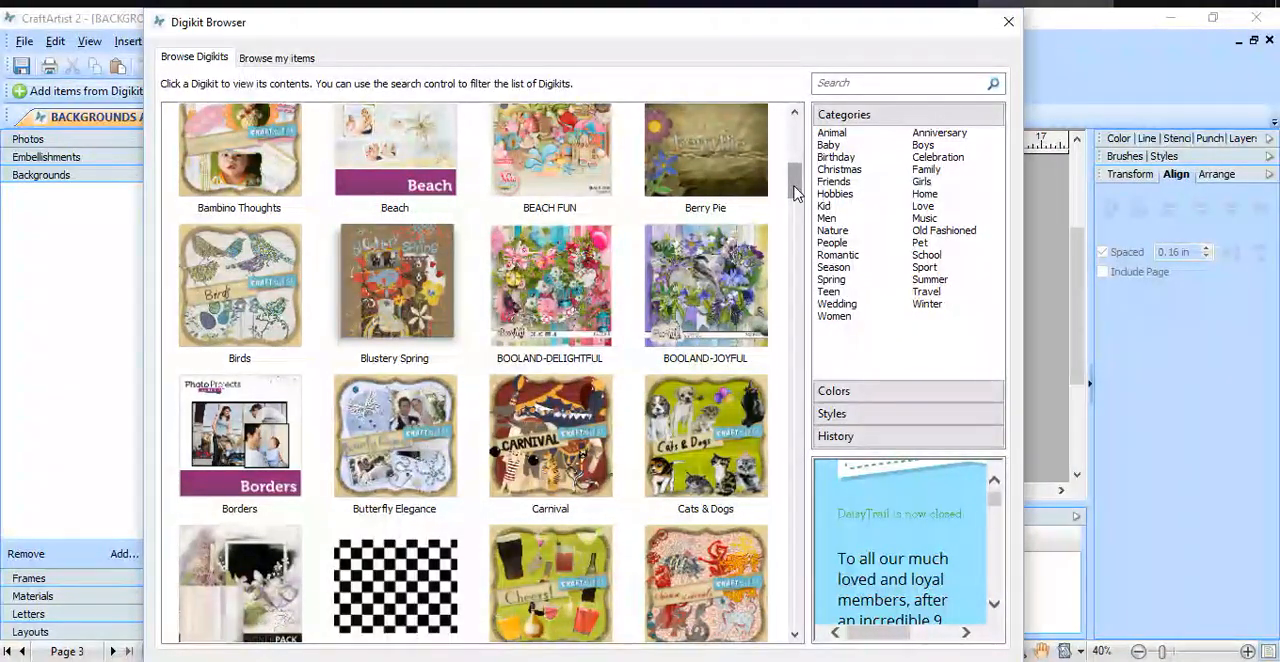
click(724, 279)
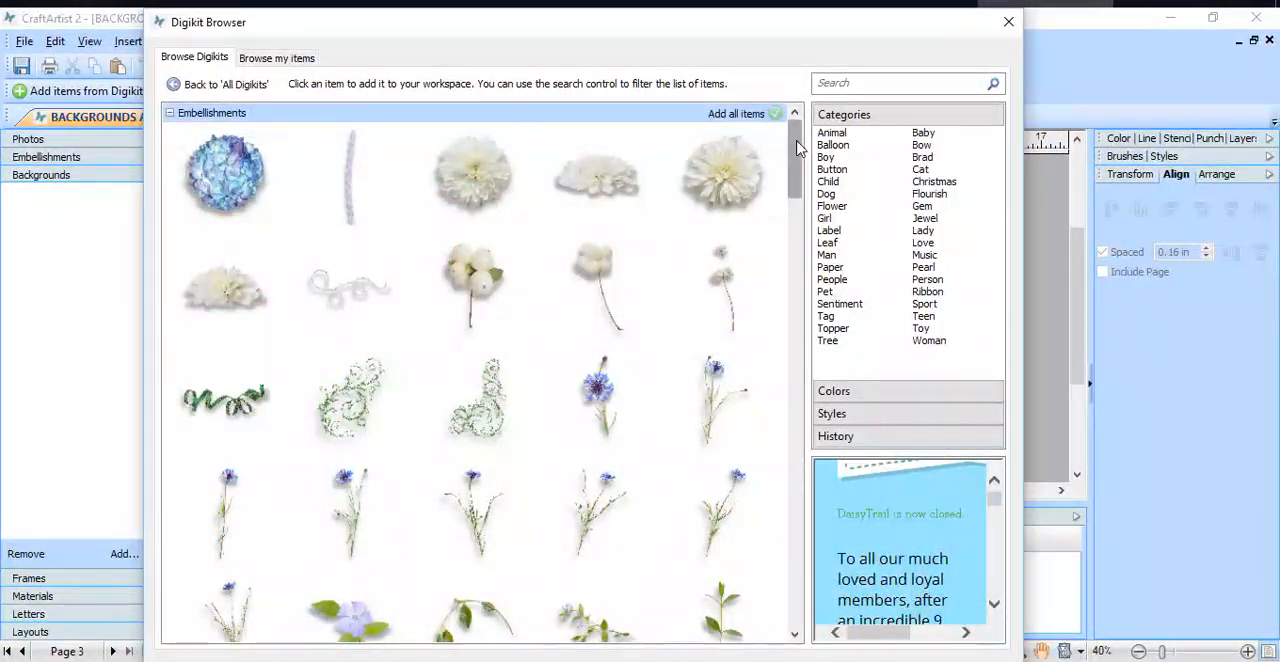
Step: Add the purple frame with the horizontal oval opening and the pale lilac textured background from the BOOLAND-JOYFUL Digikit to the workspace
drag(798, 148, 900, 455)
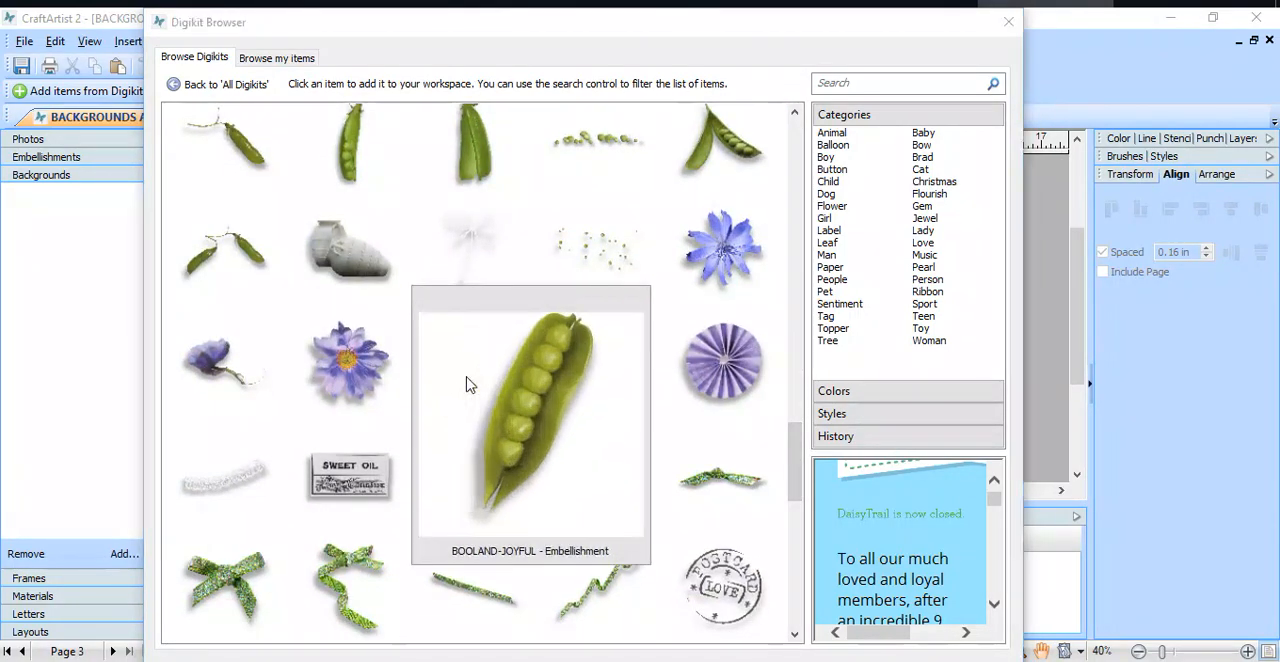
drag(794, 437, 805, 627)
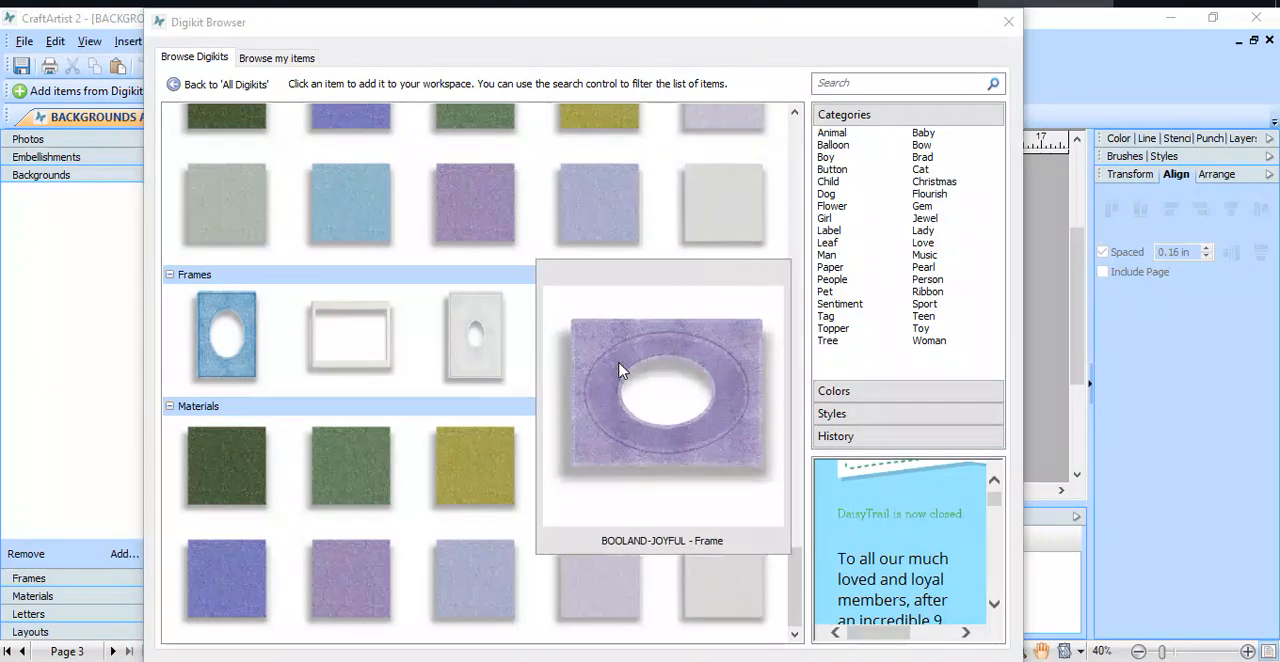
click(622, 373)
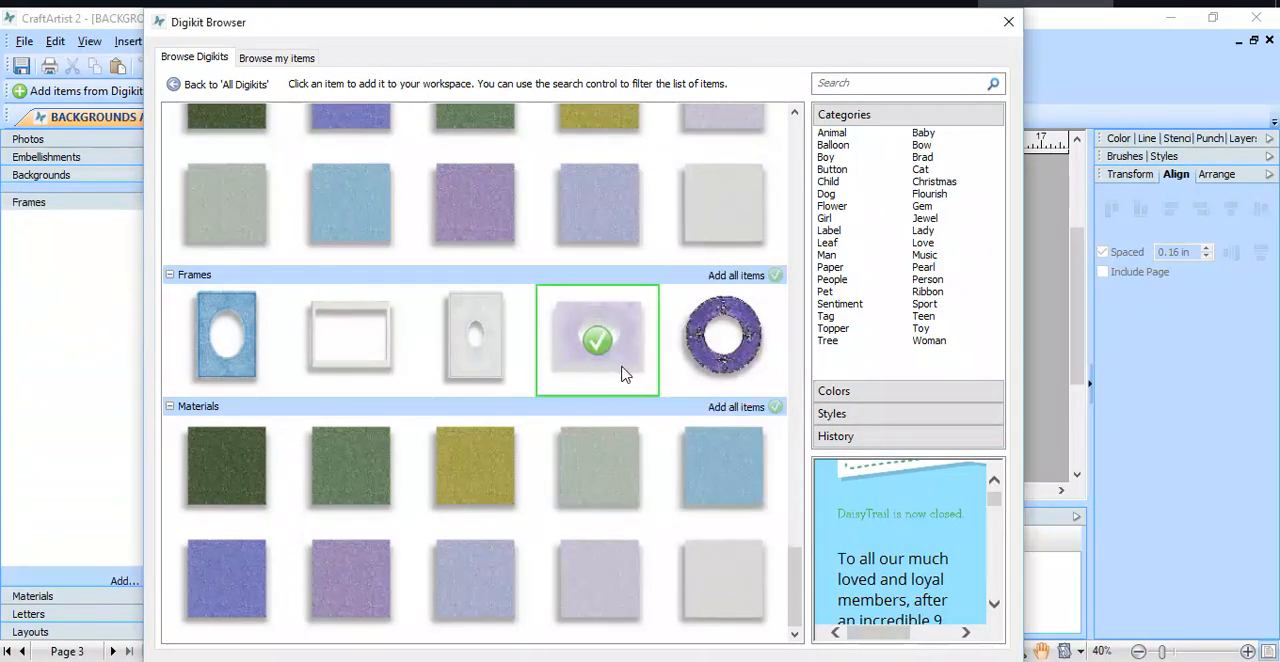
click(728, 138)
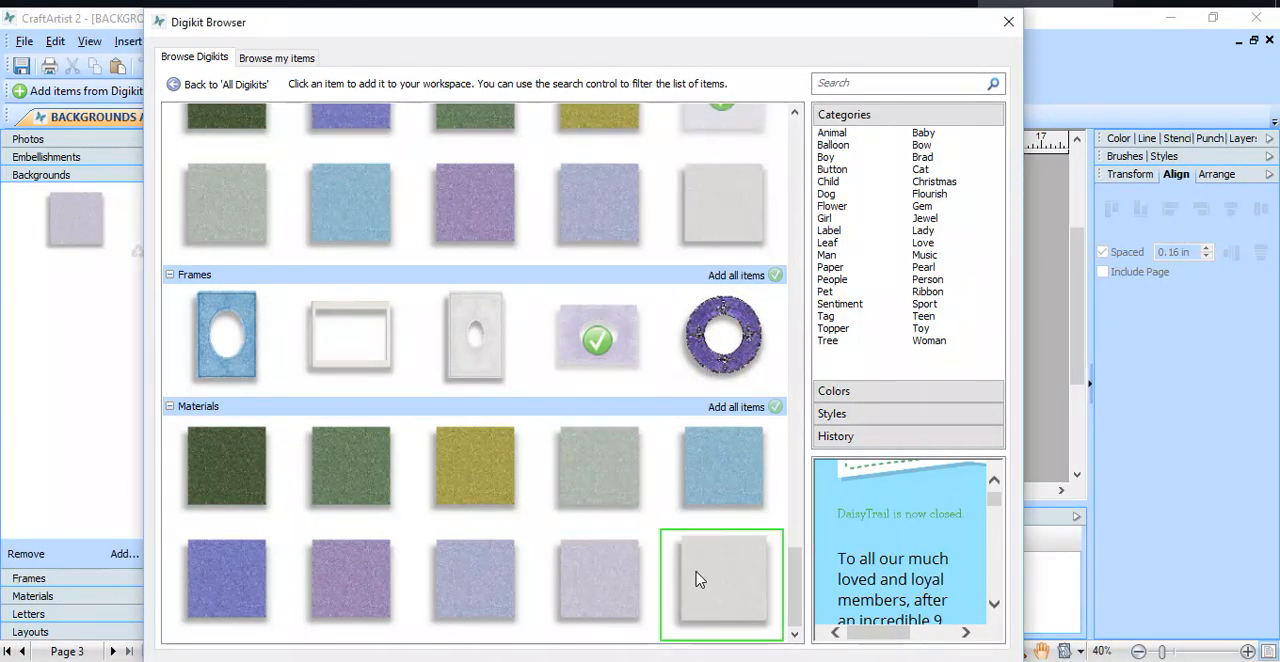
Step: Add three blue and purple hydrangea blossom embellishments from the BOOLAND-JOYFUL Digikit to the workspace
scroll(703, 561, up, 15)
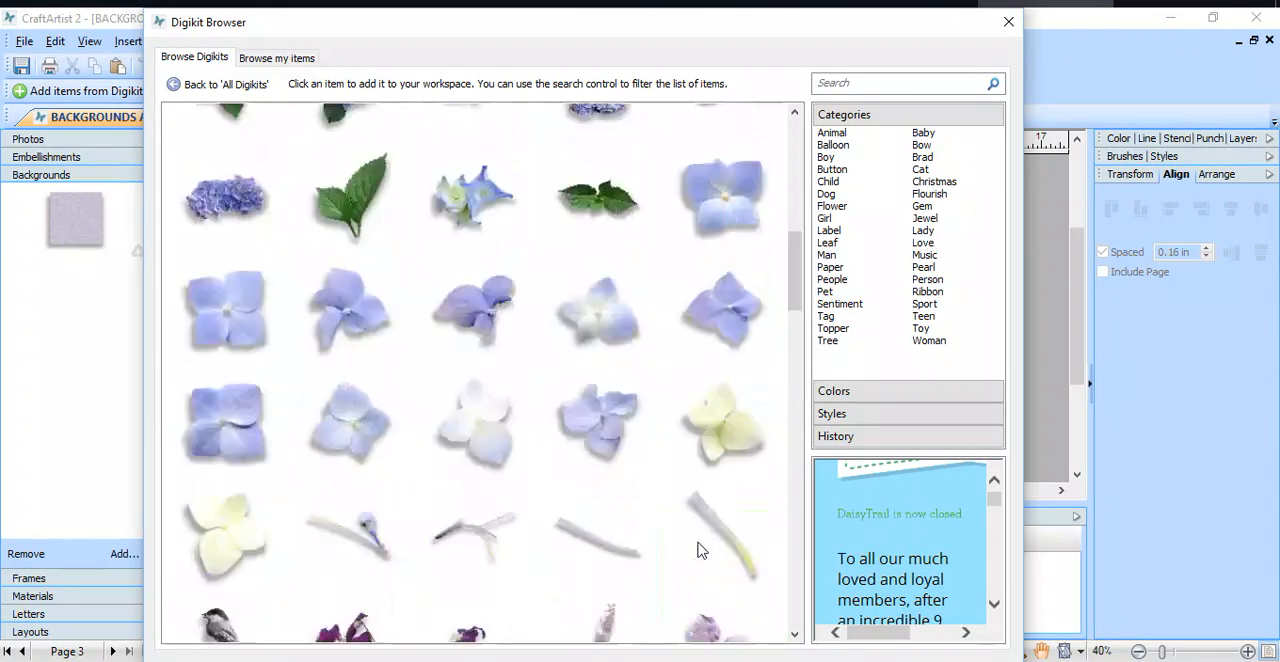
click(515, 330)
click(572, 314)
click(733, 232)
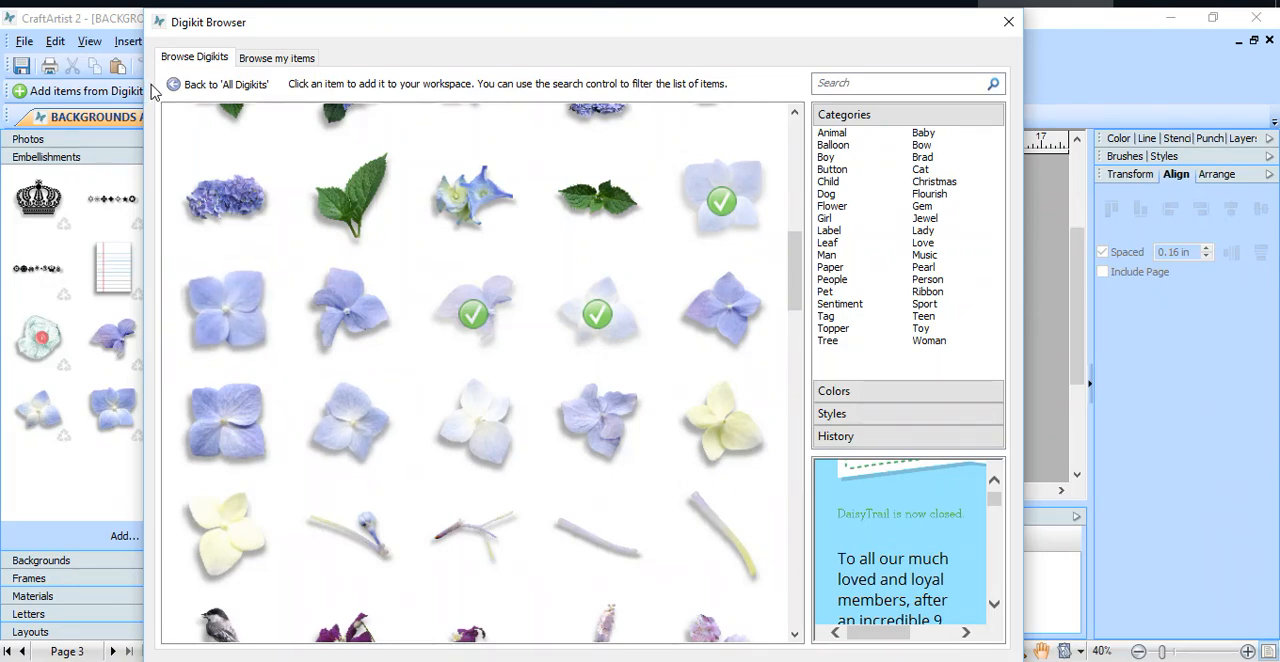
Step: Return to all Digikits and filter them by the Animal category and by the Love category
click(200, 84)
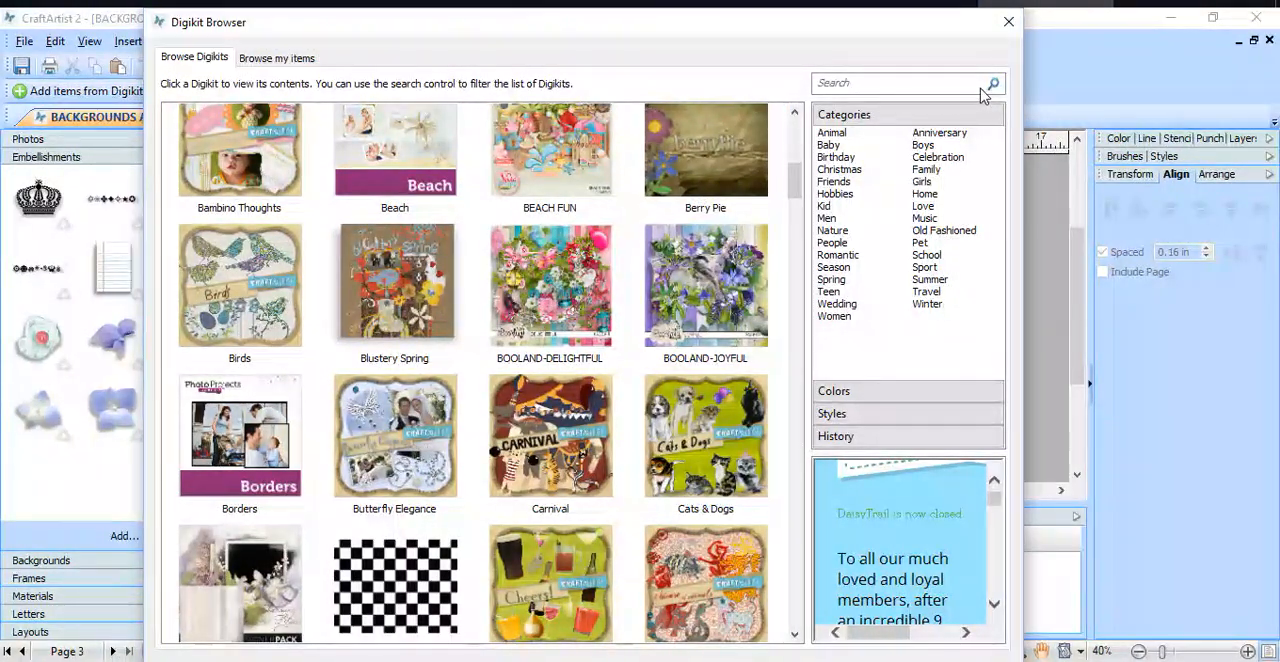
click(824, 135)
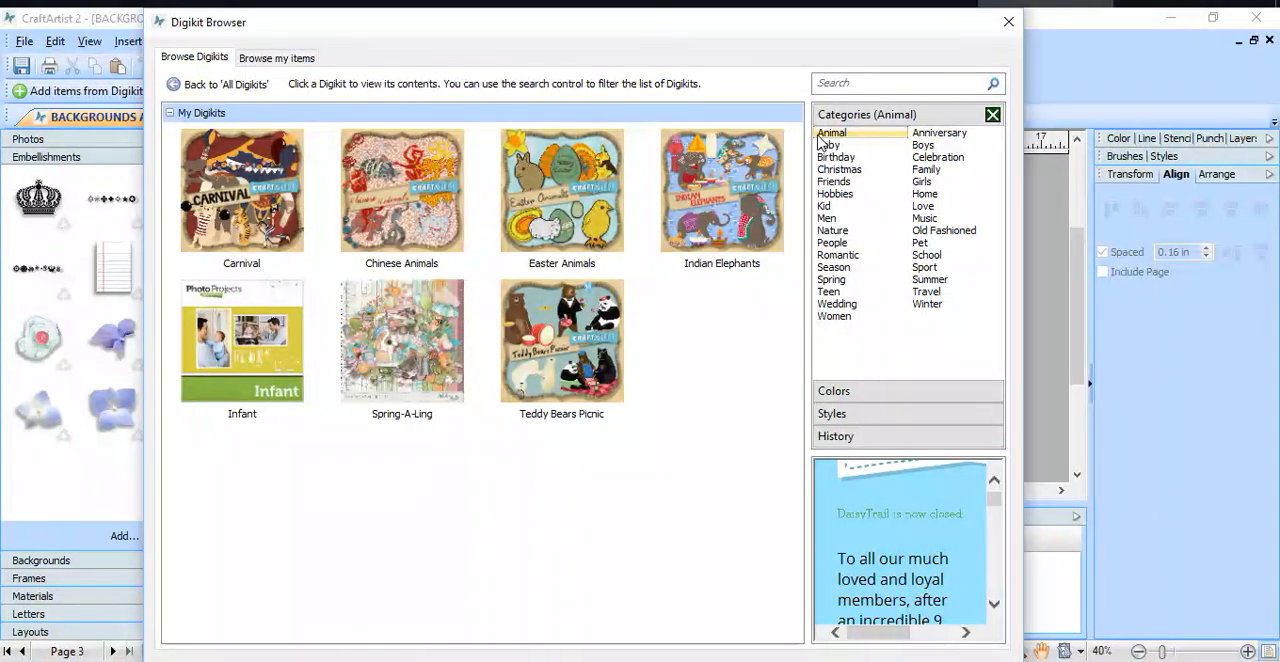
click(924, 207)
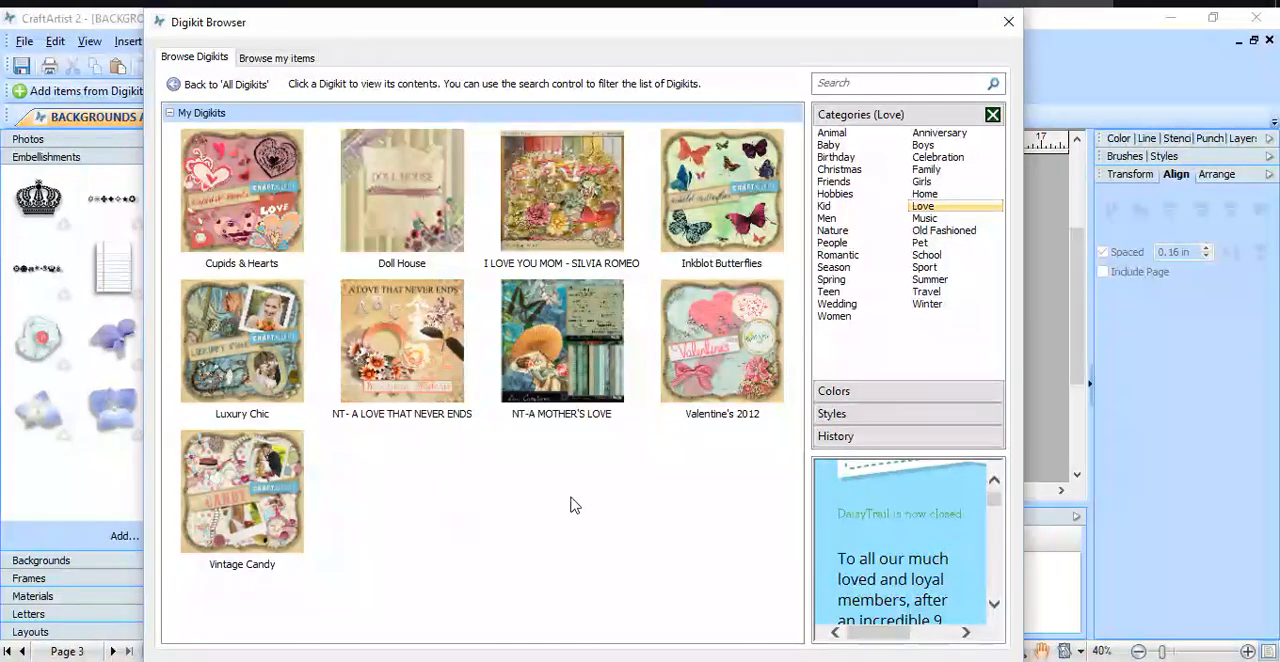
Step: Browse the individual items filtered by the Boy category, examining the embellishments, backgrounds, frames and the list of item types
click(274, 60)
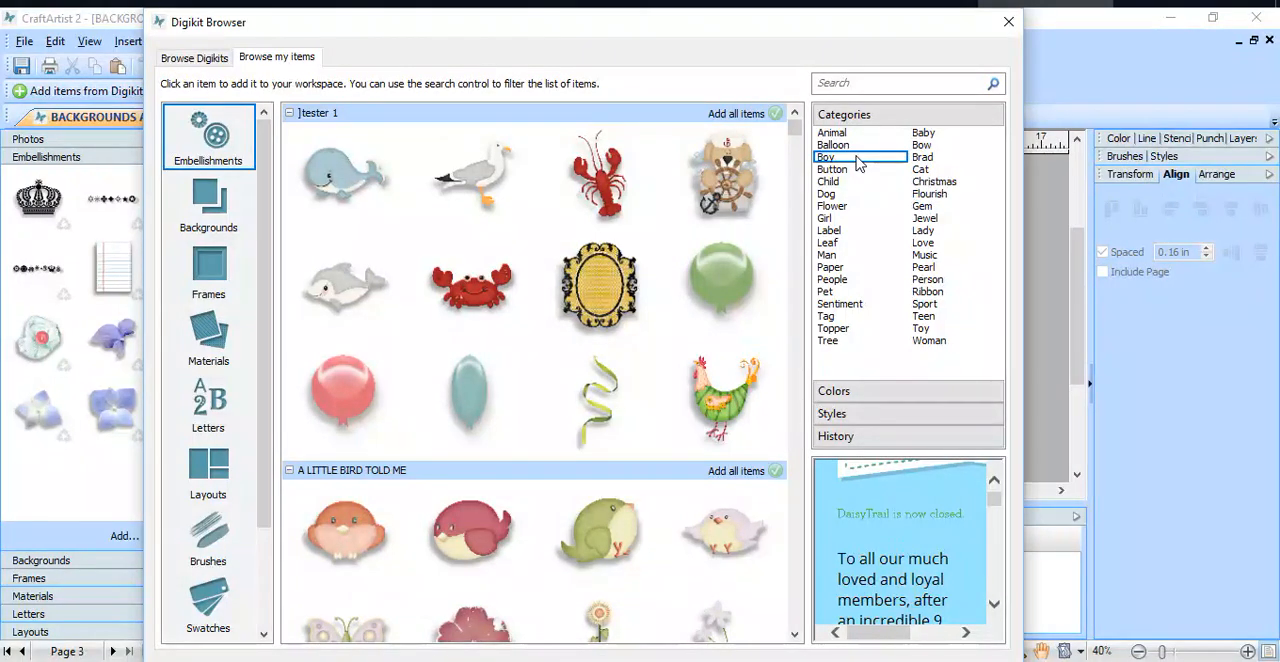
click(826, 157)
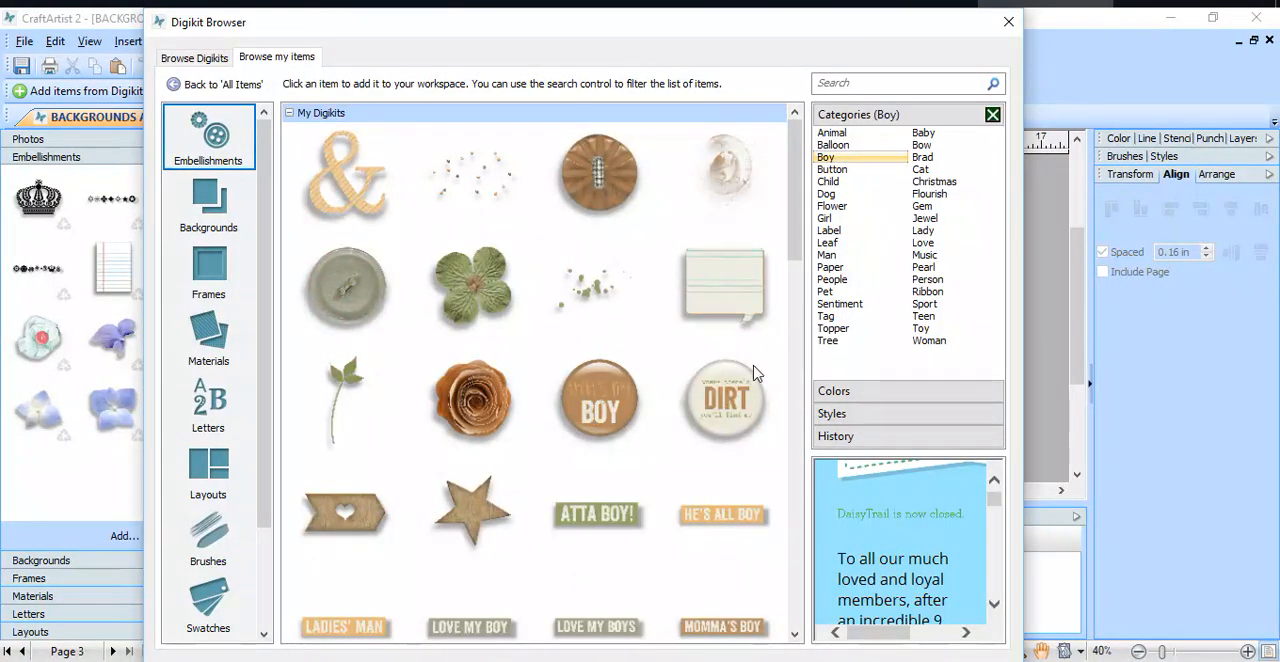
drag(803, 254, 807, 400)
click(226, 228)
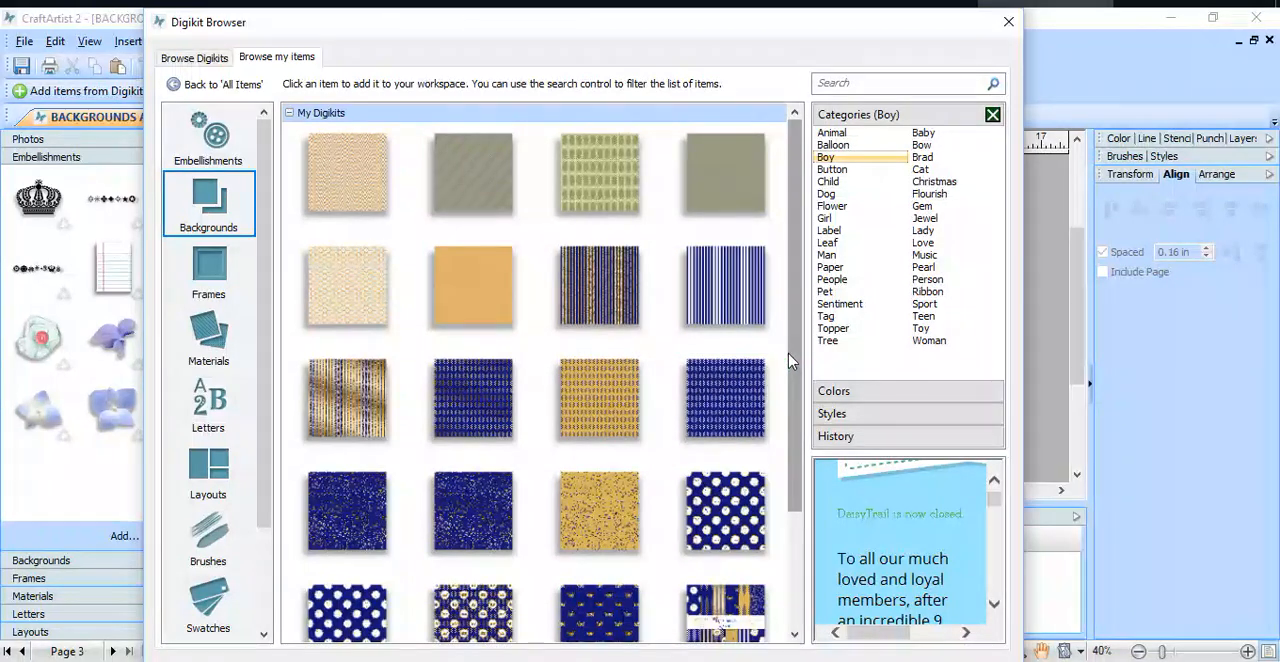
scroll(790, 362, down, 1)
click(220, 280)
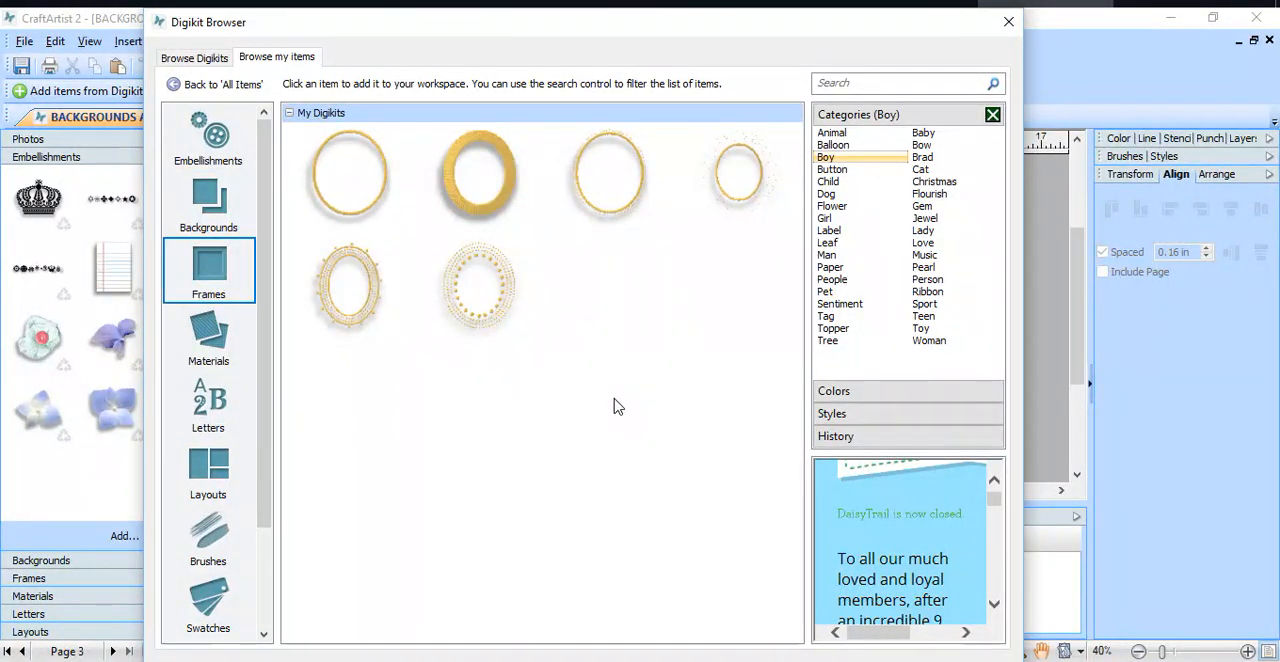
drag(263, 418, 261, 517)
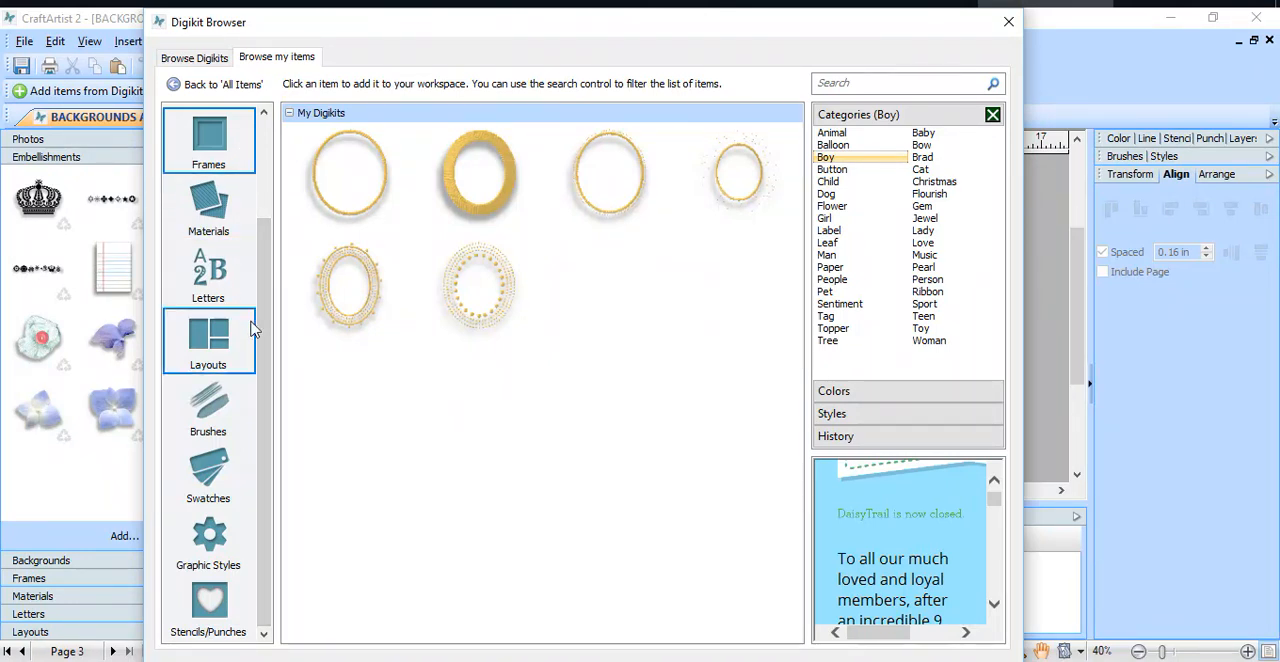
drag(264, 350, 277, 214)
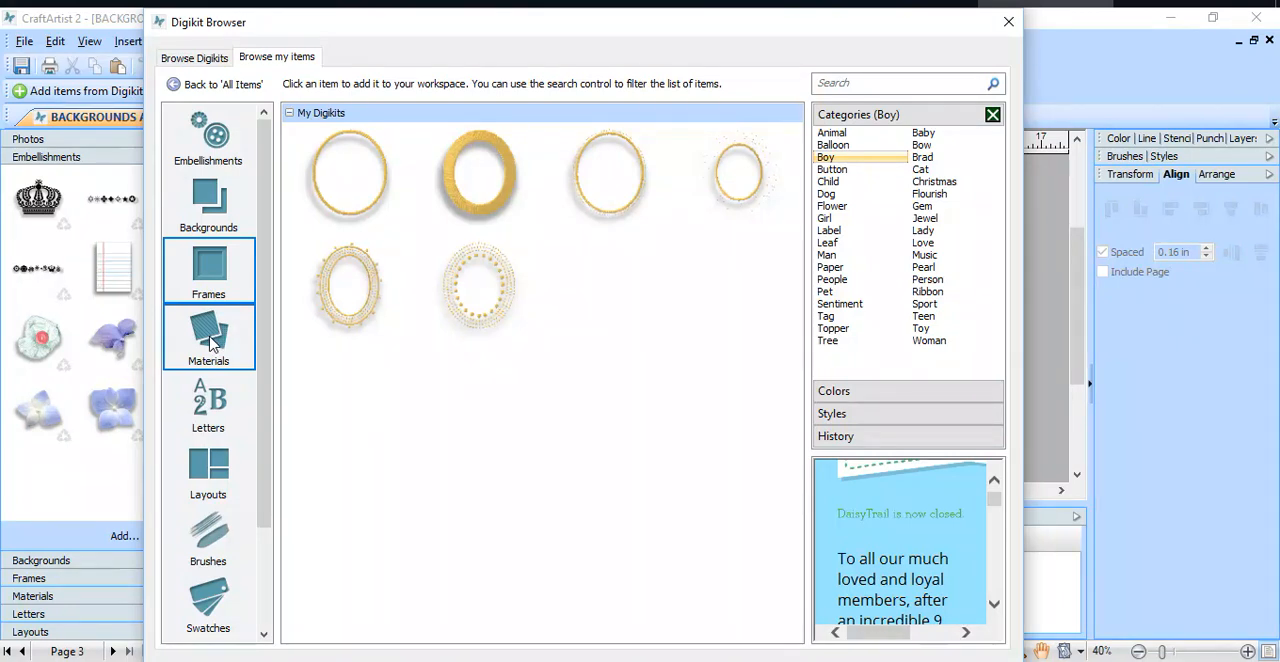
Step: Show the Letters items with the Boy filter cleared and look through the alphabet sets past DayDream
click(203, 406)
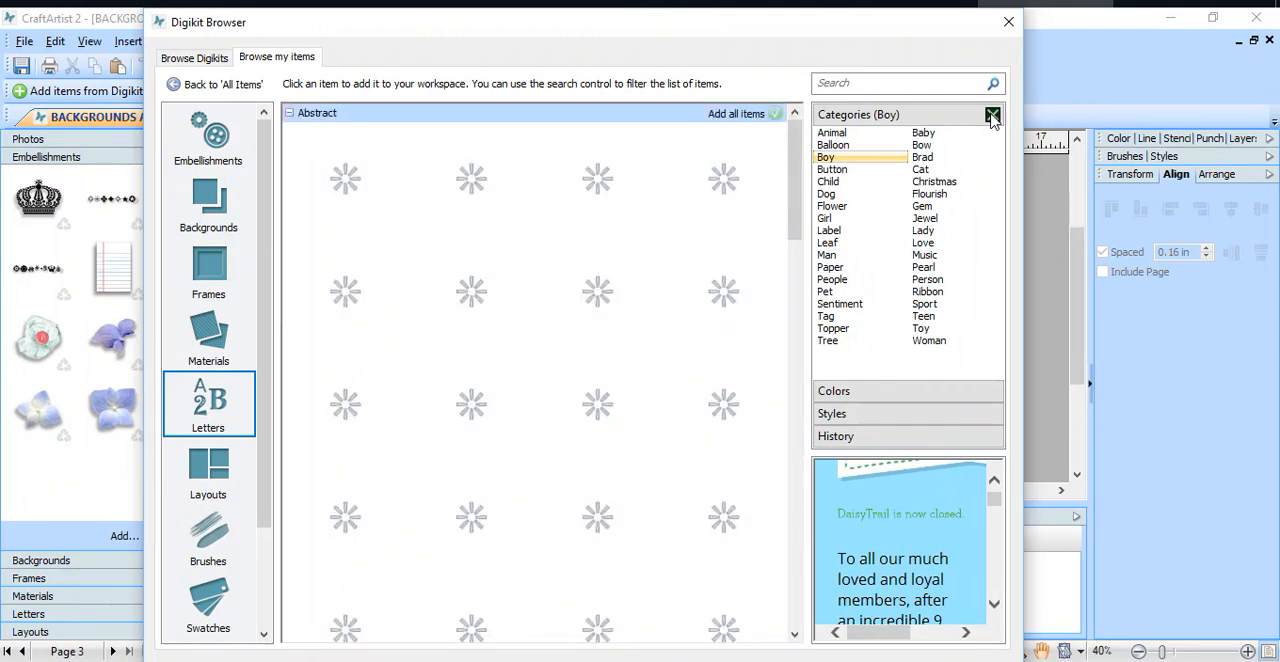
click(992, 116)
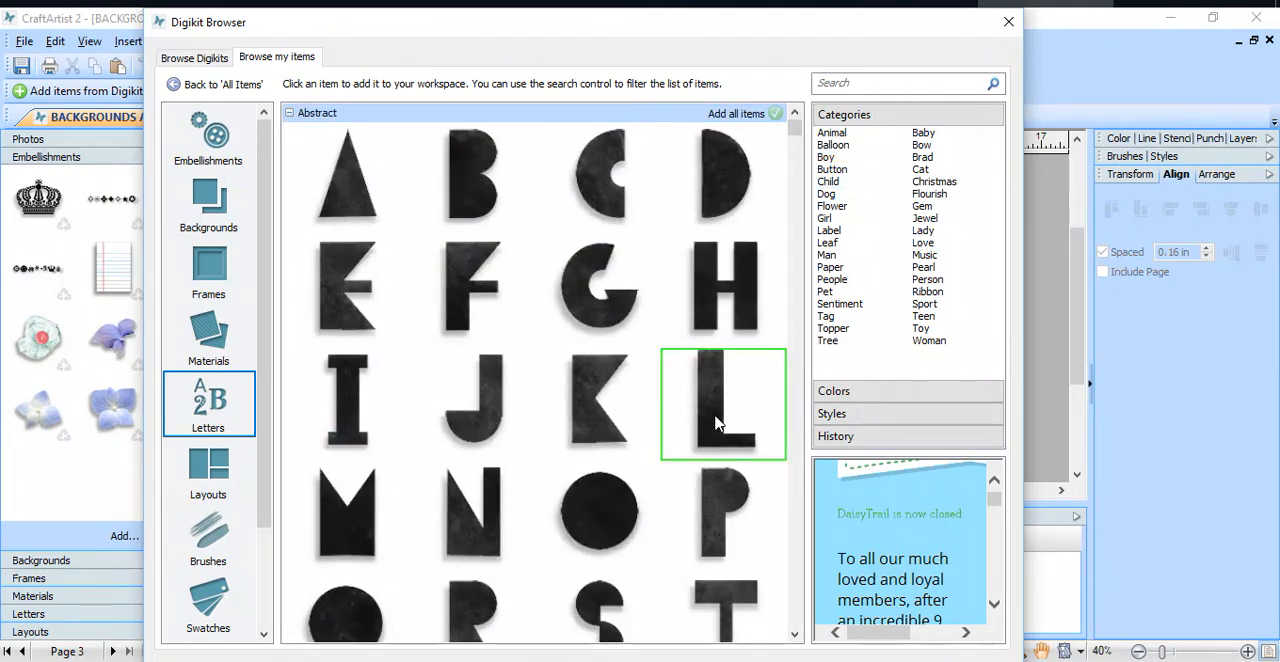
drag(800, 137, 792, 155)
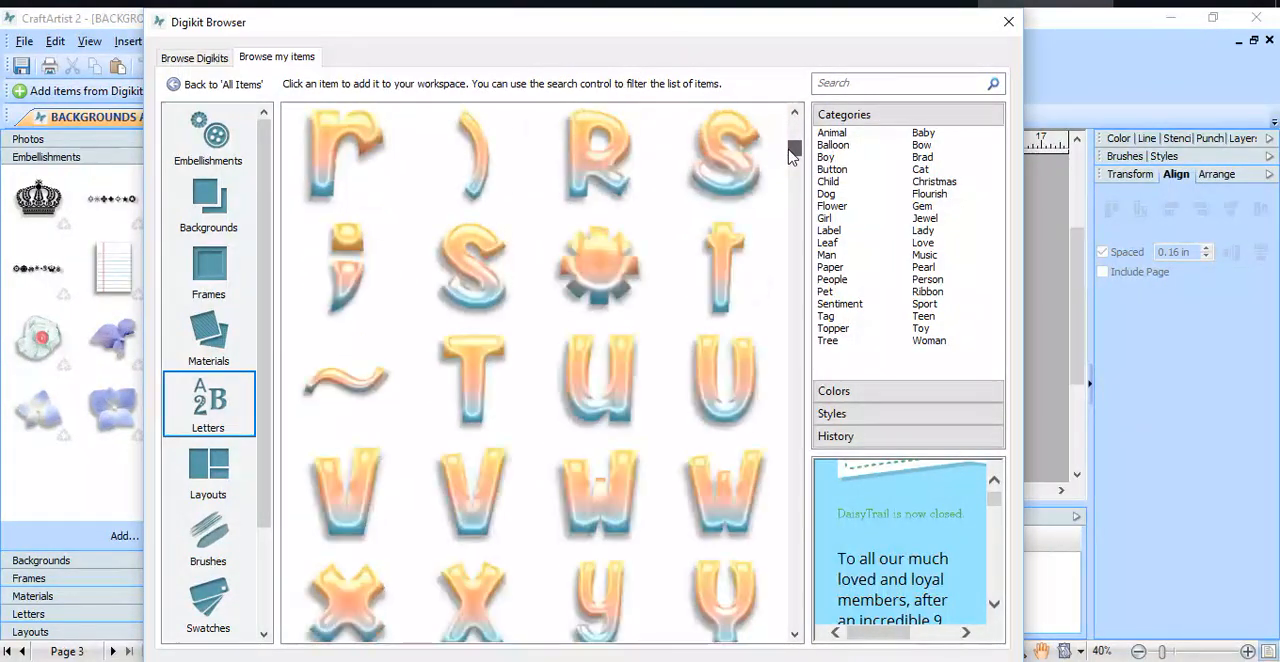
scroll(714, 386, down, 10)
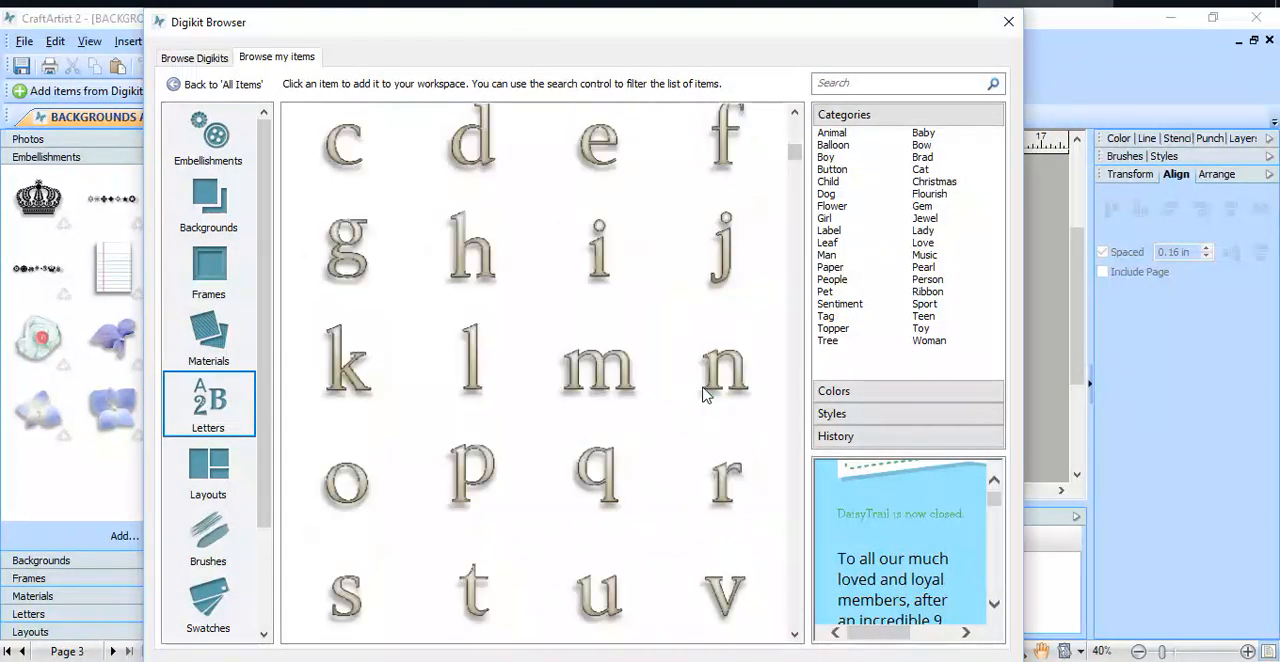
scroll(703, 394, down, 4)
scroll(700, 391, down, 12)
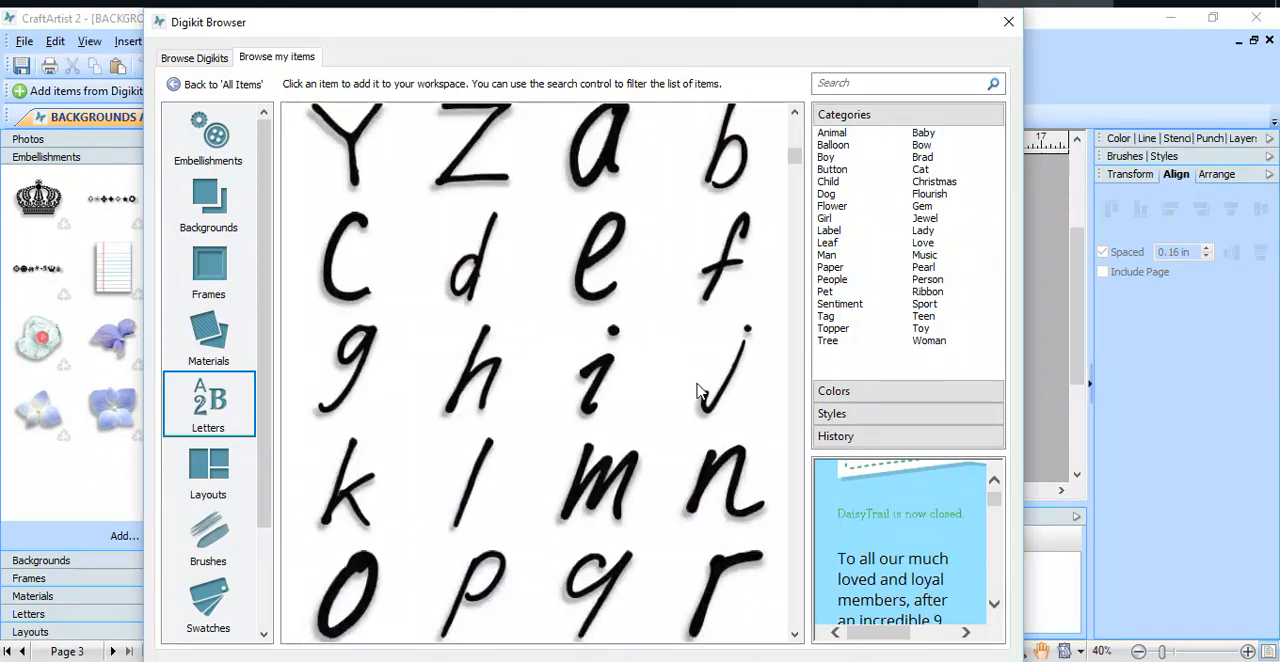
scroll(697, 391, down, 5)
scroll(697, 391, down, 15)
scroll(697, 391, down, 10)
scroll(697, 391, down, 10)
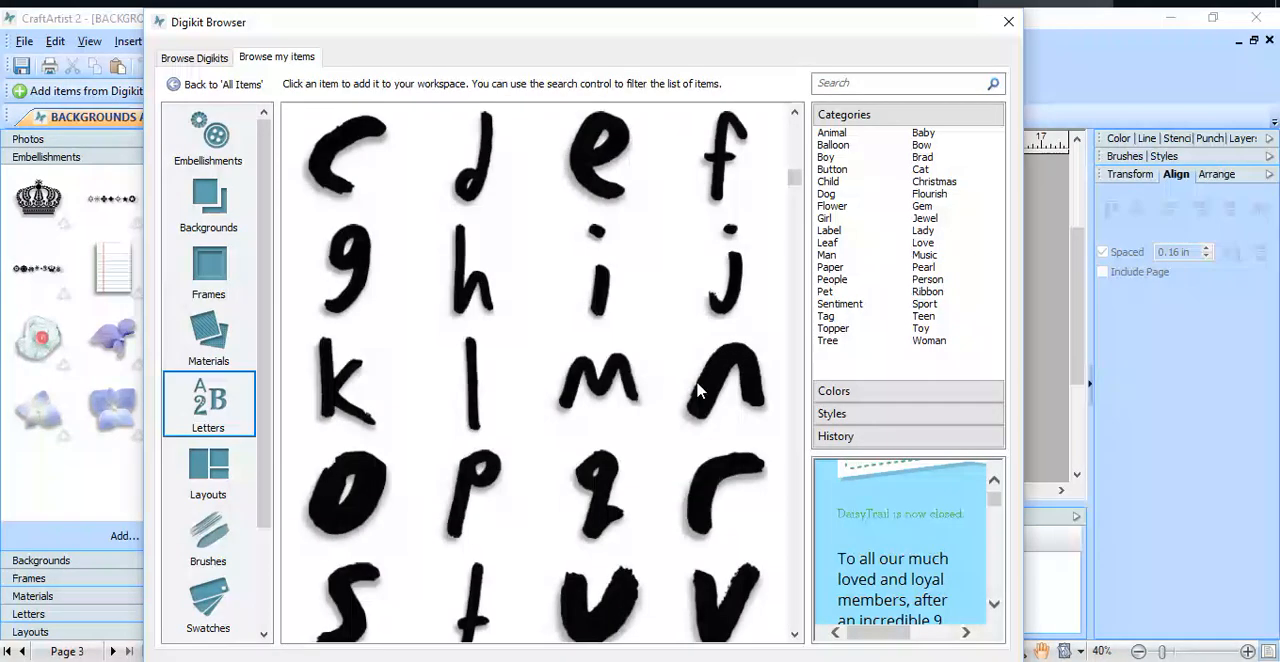
drag(792, 180, 794, 203)
scroll(710, 322, down, 5)
scroll(710, 322, down, 15)
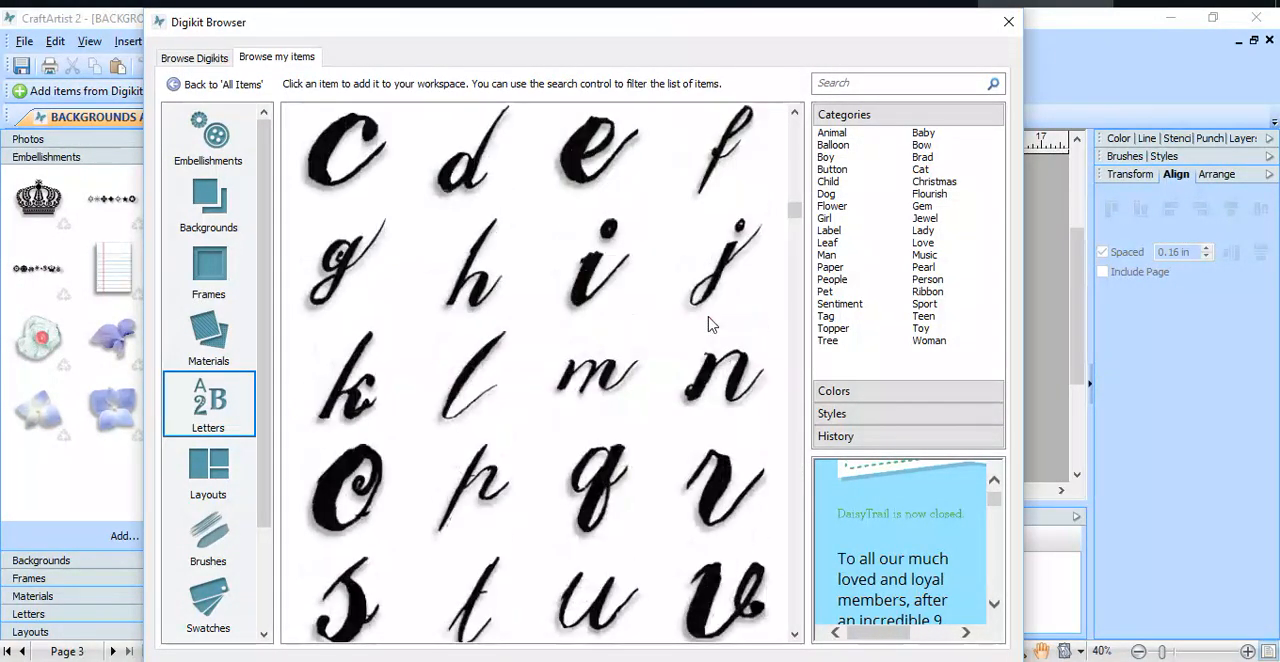
scroll(710, 322, down, 4)
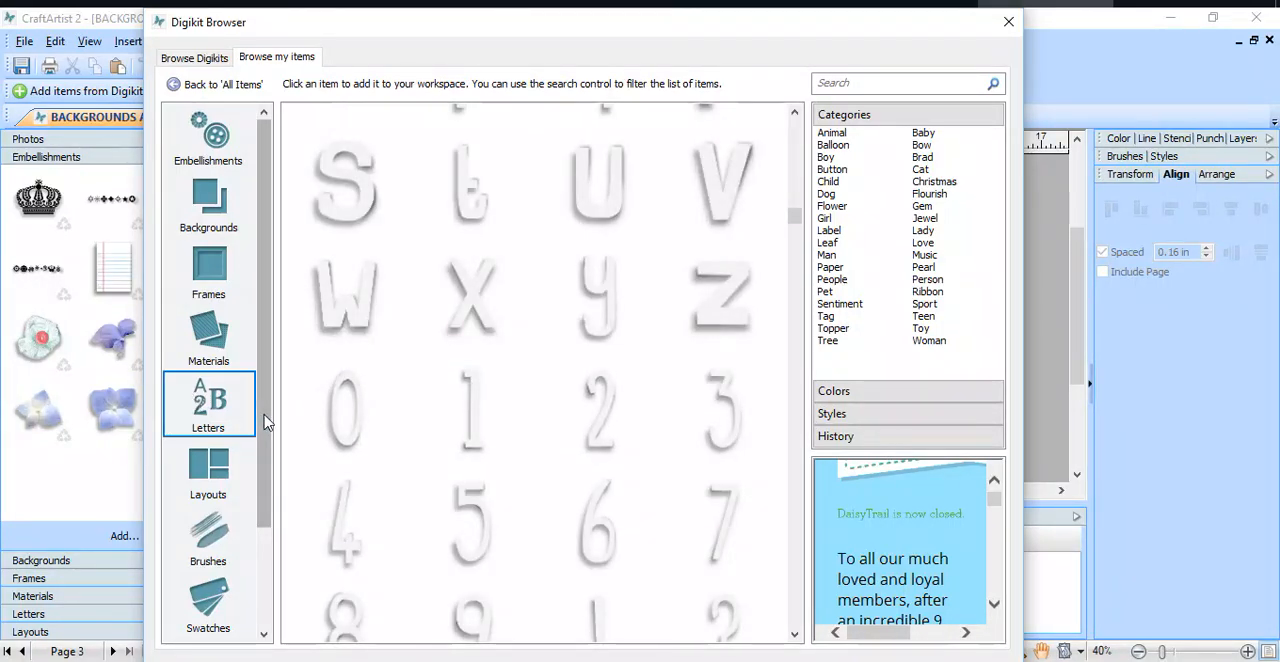
scroll(698, 443, down, 4)
scroll(698, 443, down, 12)
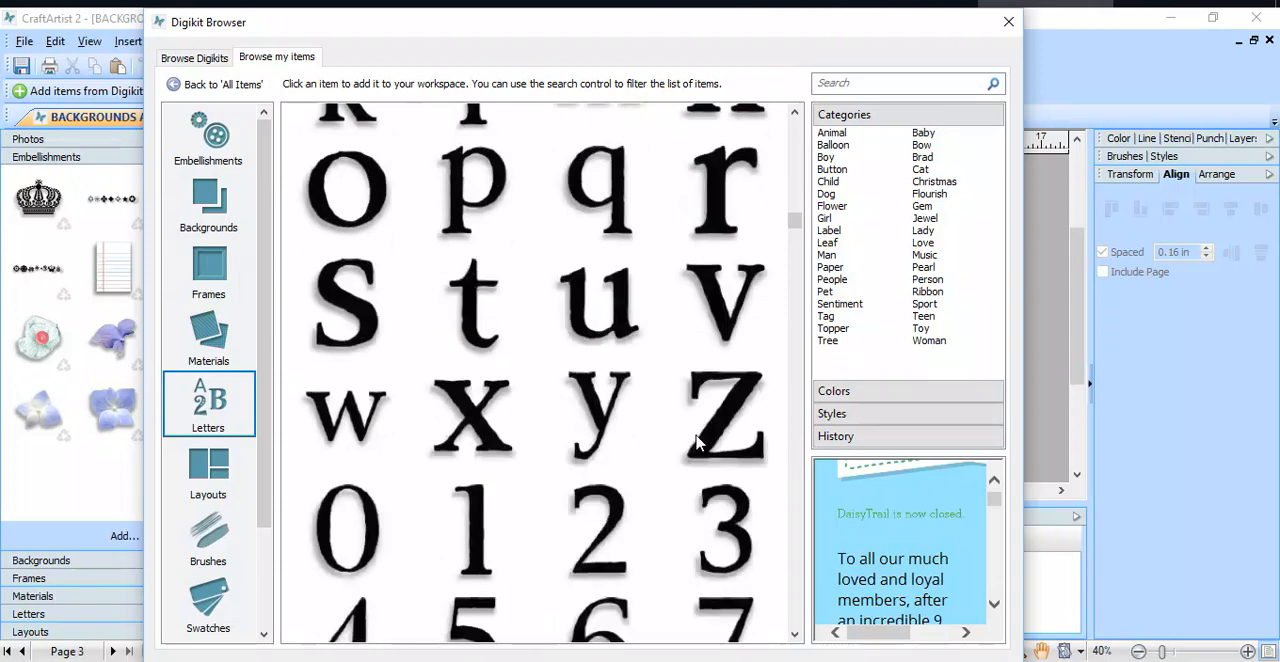
scroll(698, 443, down, 4)
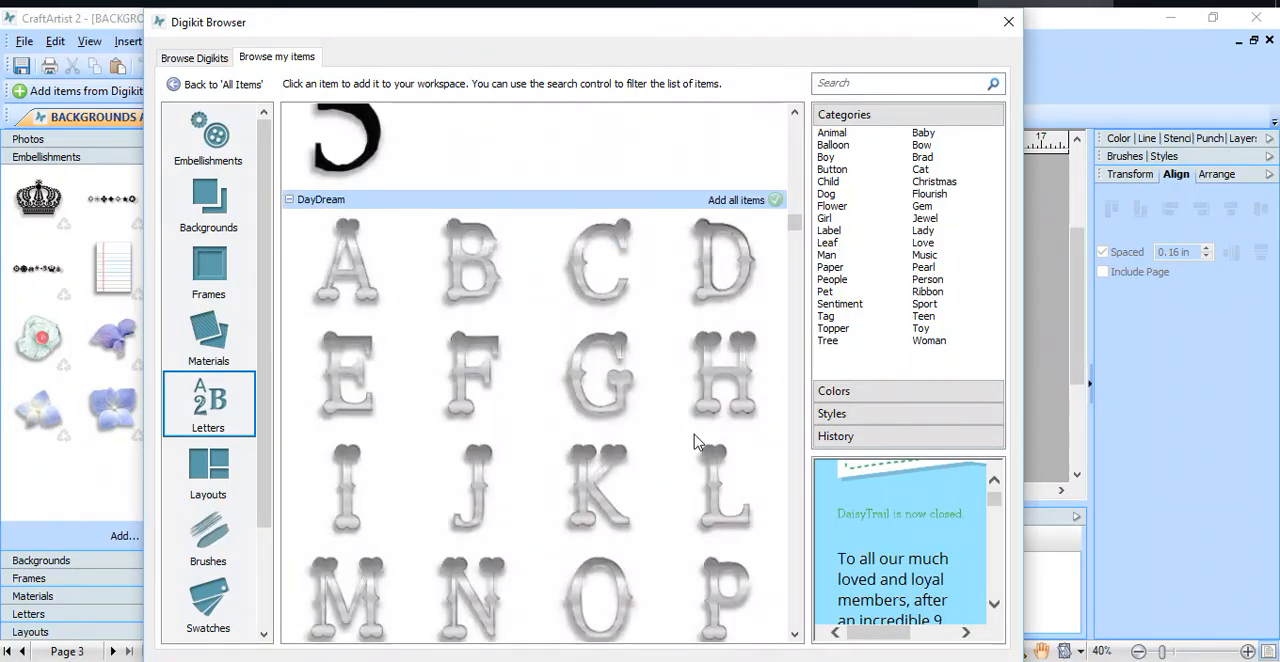
scroll(698, 443, down, 16)
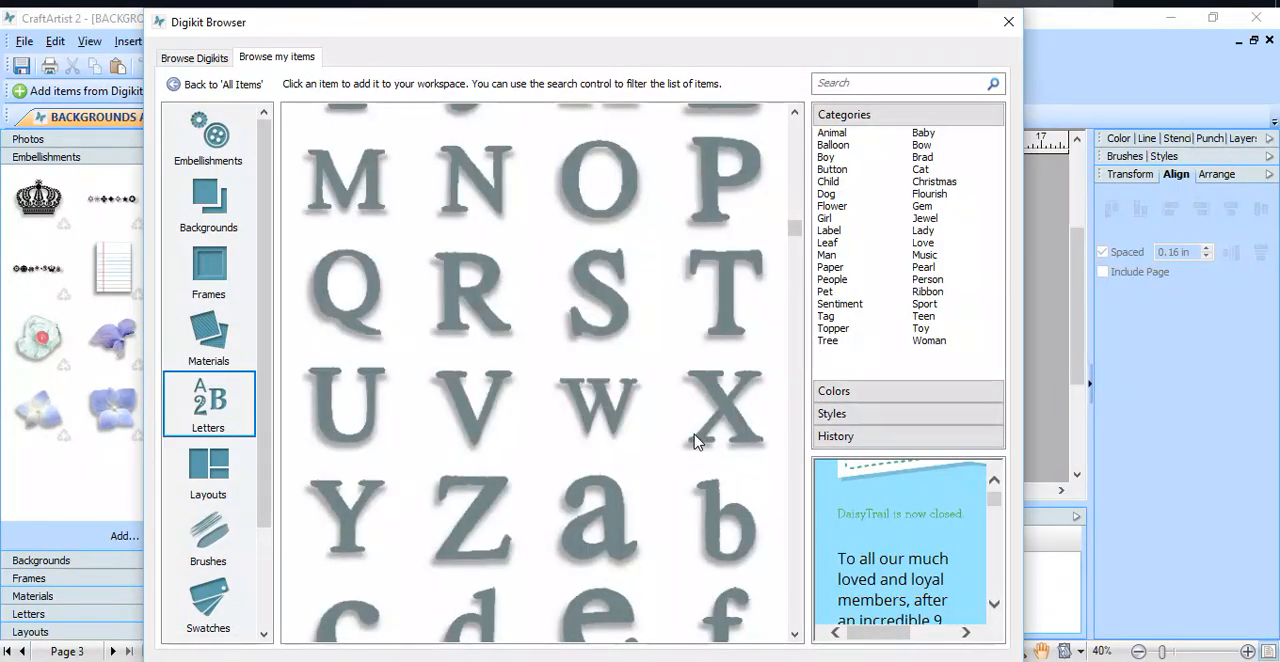
Step: Add the gray-green serif capital letters P, O, S and T to the workspace
click(726, 178)
click(638, 185)
click(609, 291)
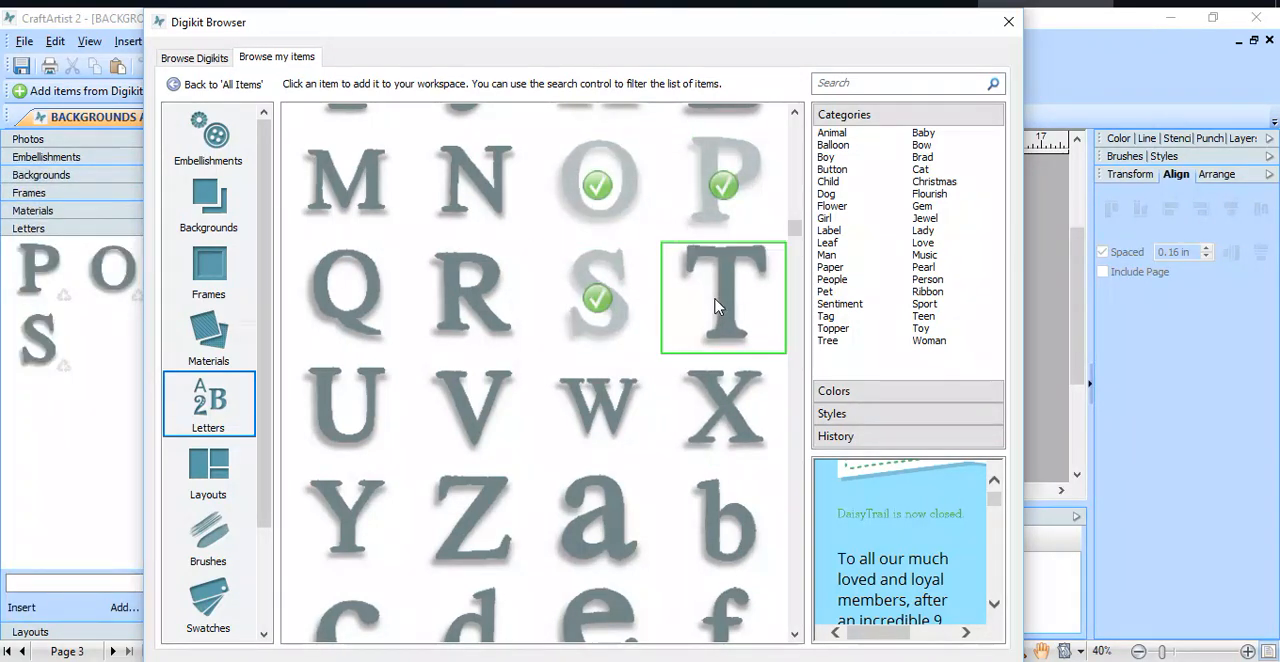
click(724, 305)
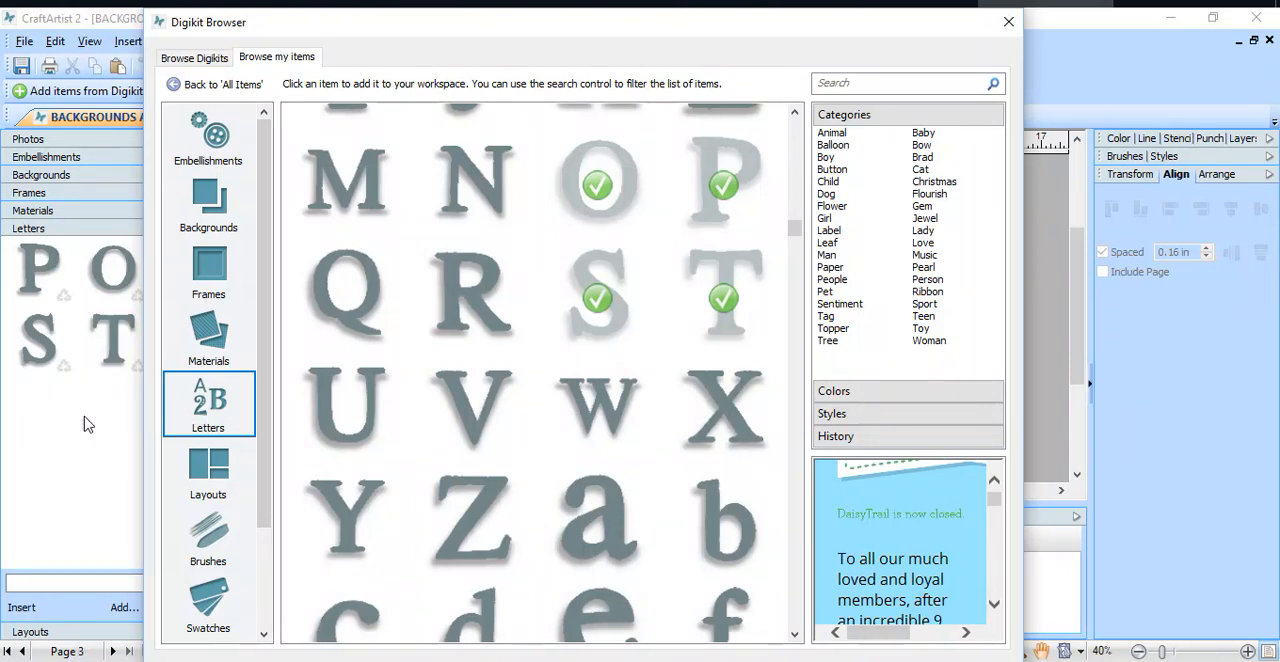
Step: Add the teal wood layout with two side-by-side photos from the Cutouts Digikit to the workspace
click(216, 474)
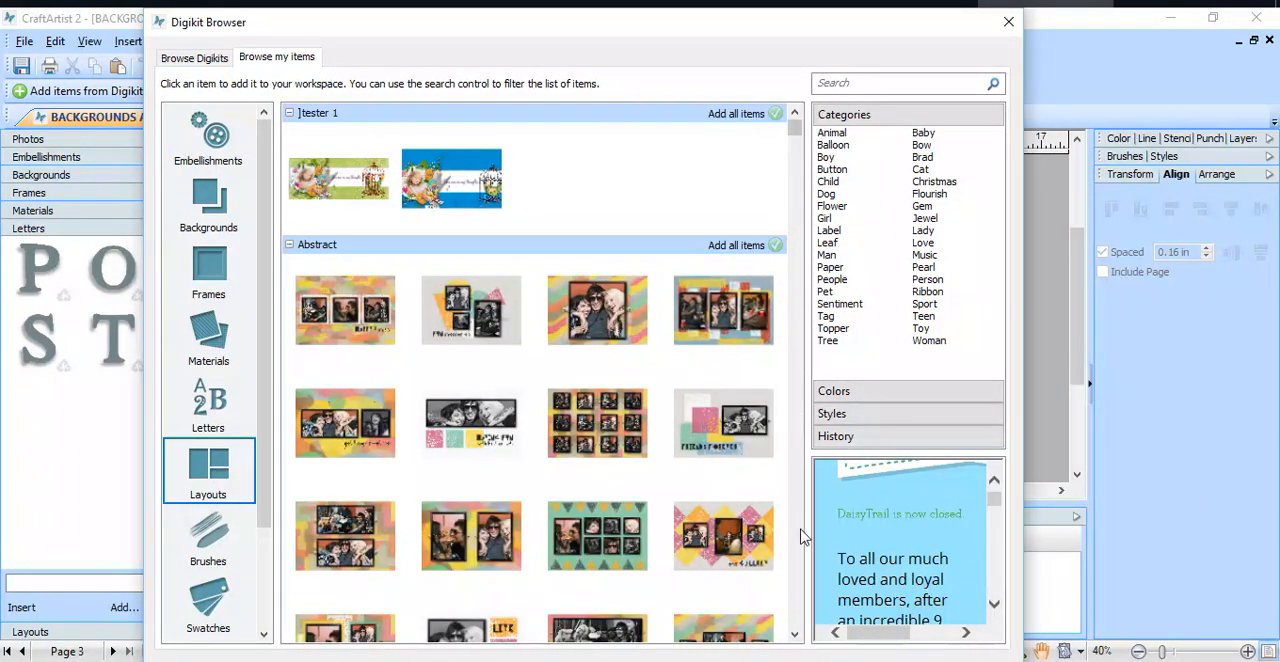
click(794, 633)
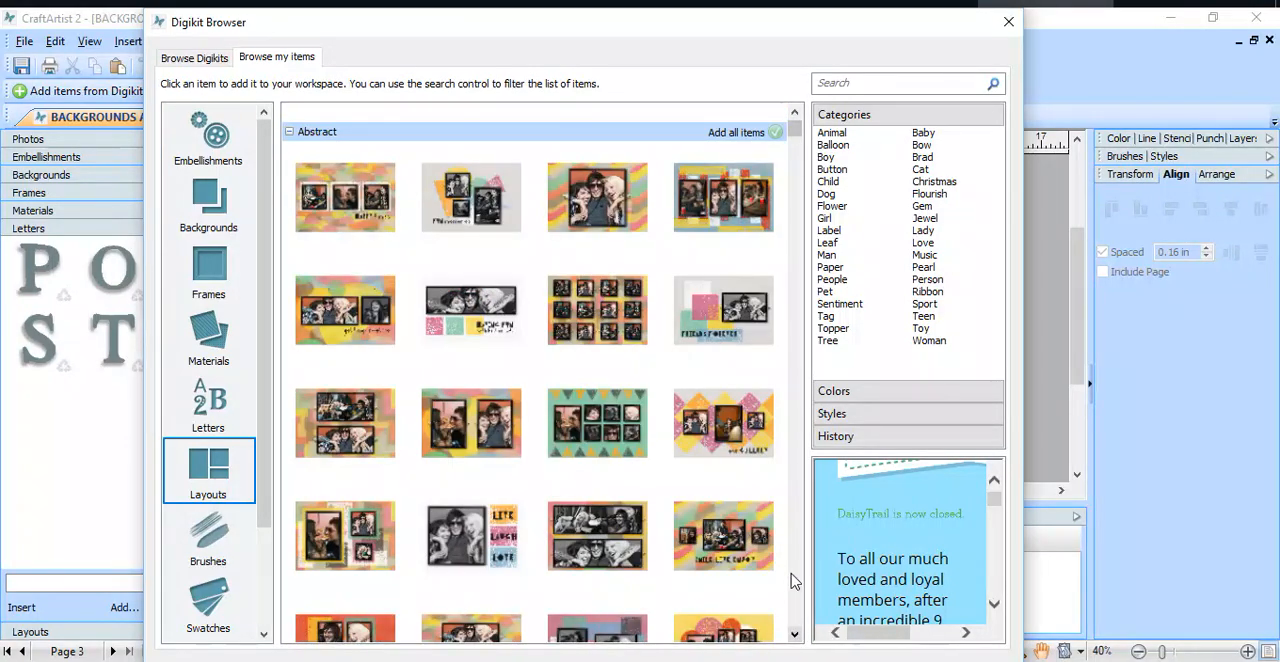
drag(794, 133, 791, 228)
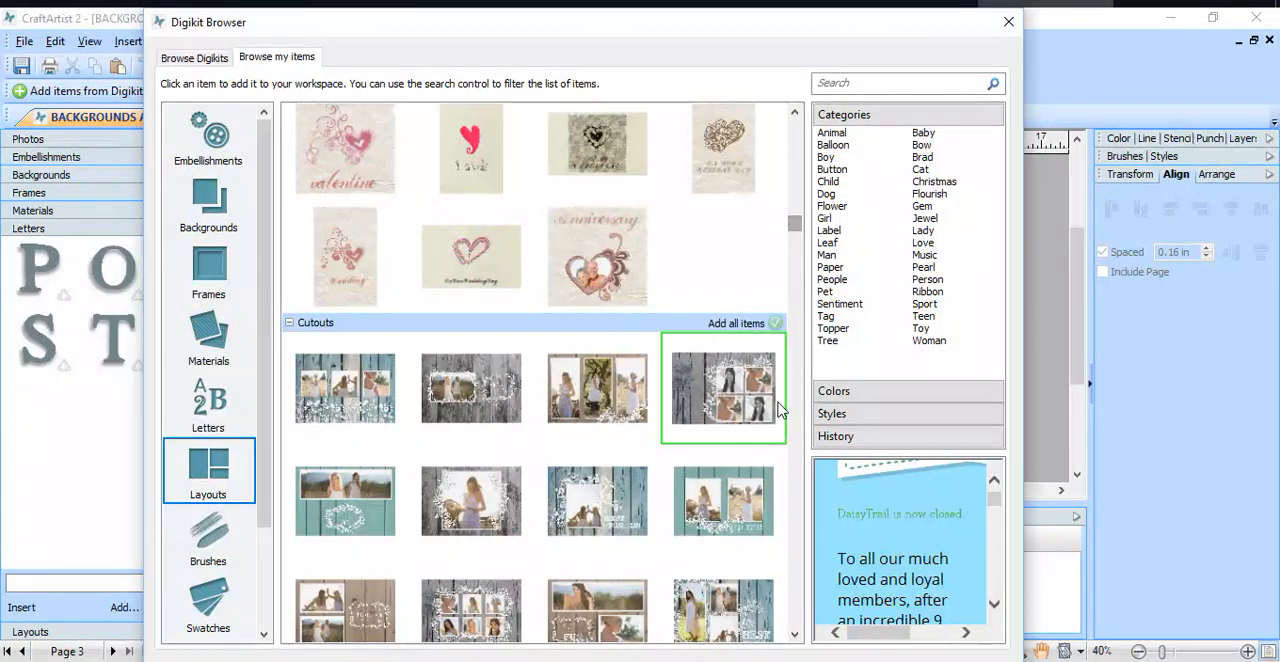
click(748, 506)
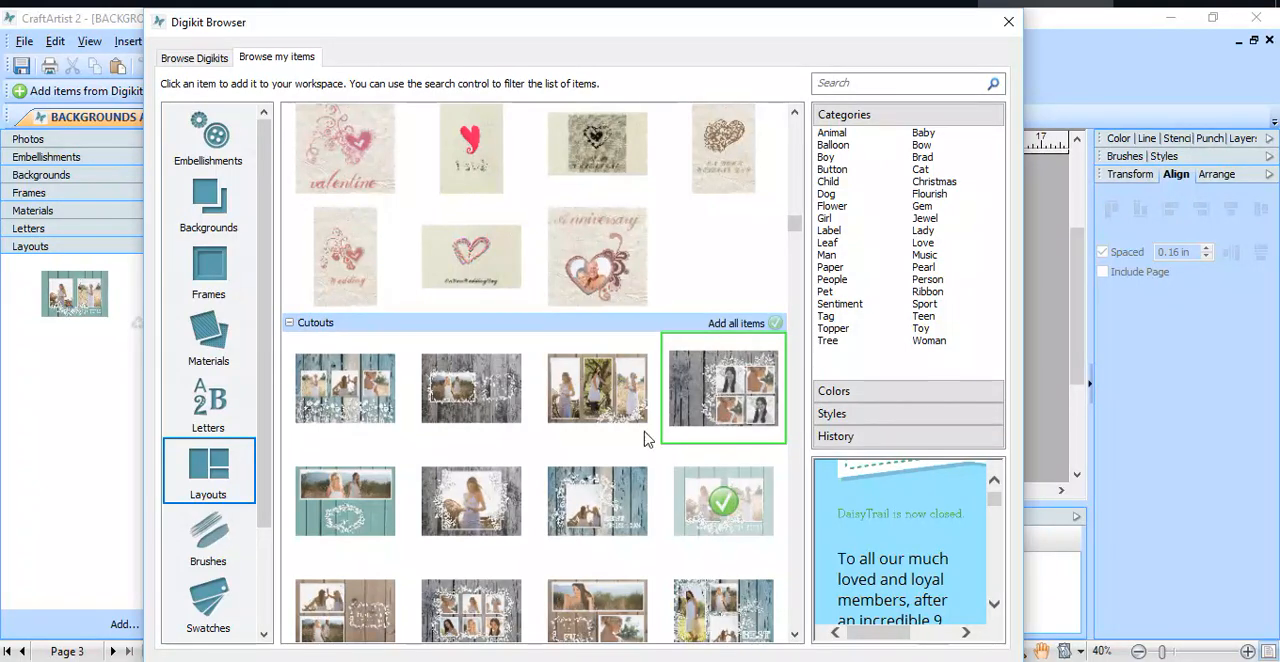
Step: Look through the brushes of the Digikits from Bambino Thoughts to Paradise Island
click(214, 556)
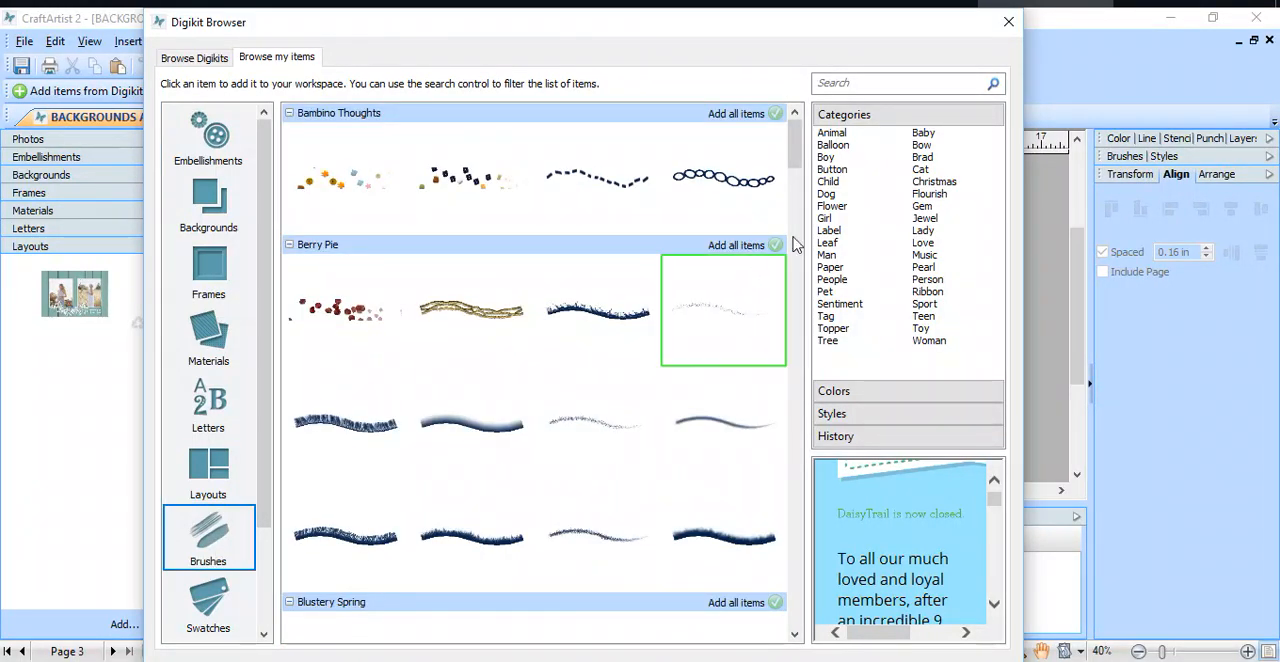
drag(796, 161, 806, 414)
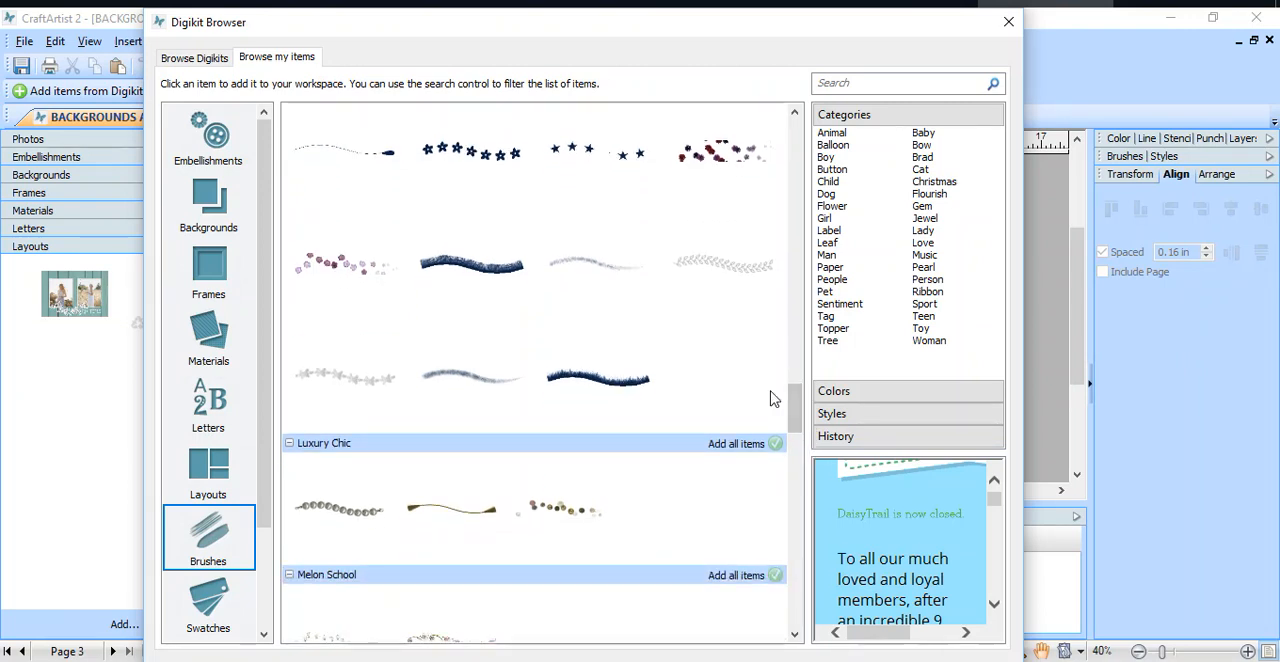
scroll(770, 400, down, 5)
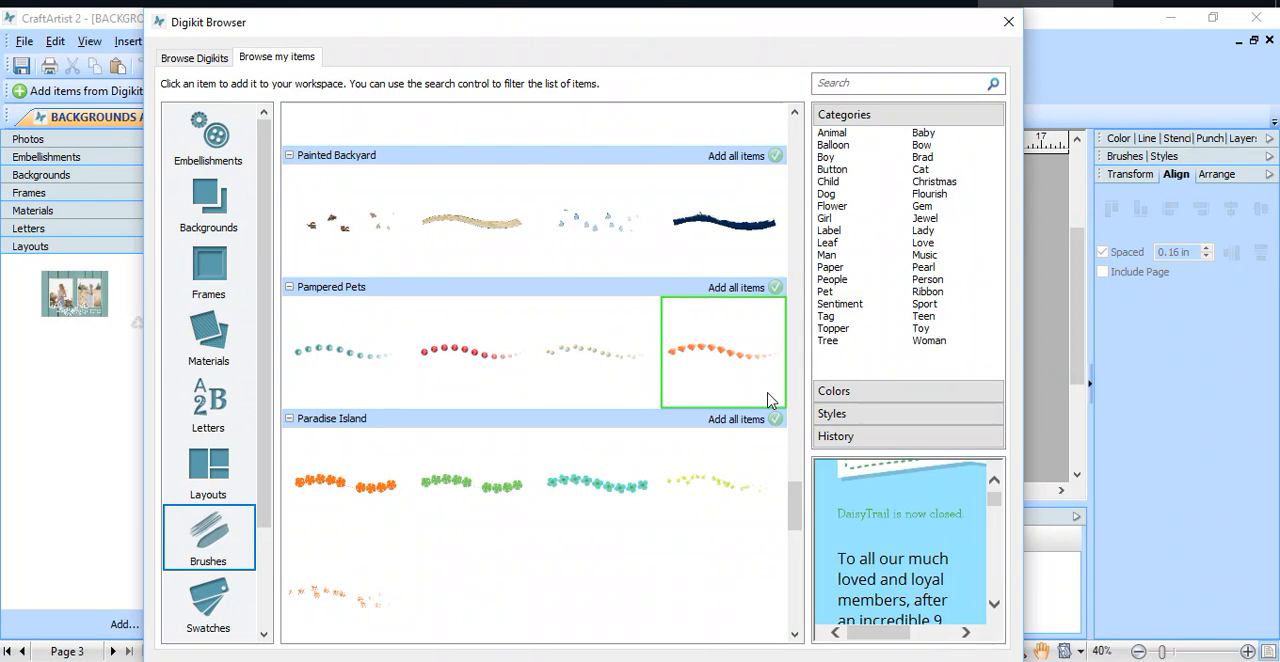
Step: Add the yellow, coral, pink, blue and green color swatches from the Abstract Digikit to the workspace and close the Digikit Browser
scroll(770, 398, down, 3)
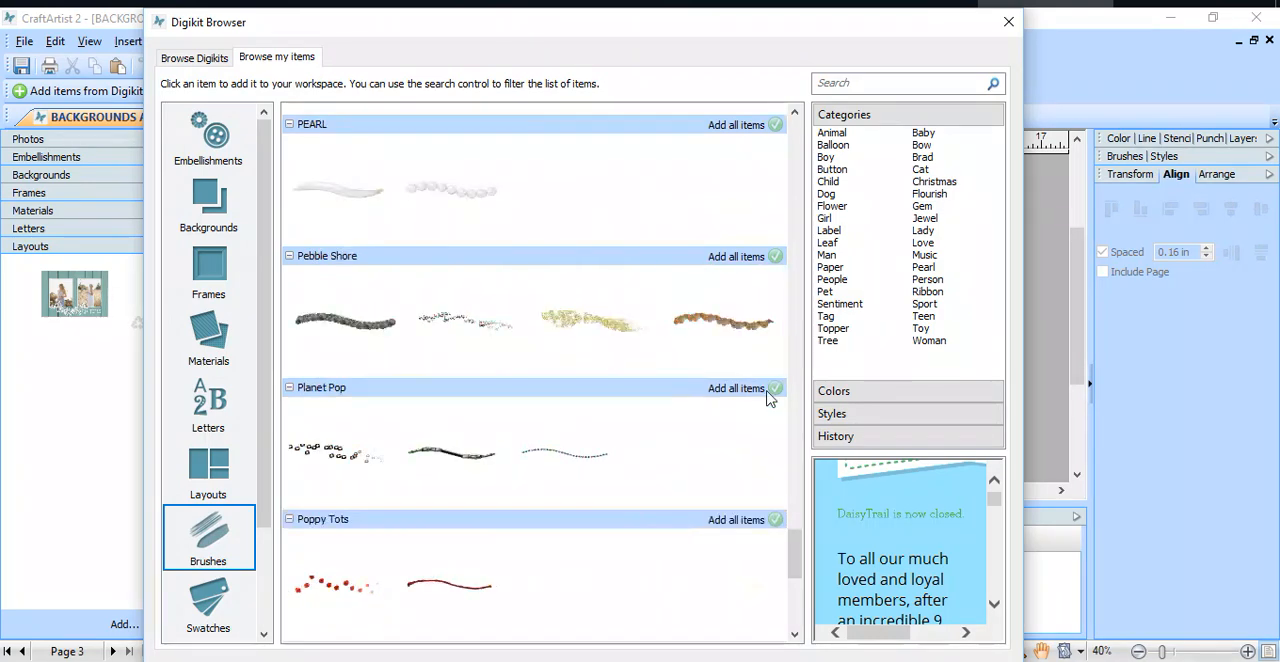
scroll(770, 398, down, 3)
click(210, 605)
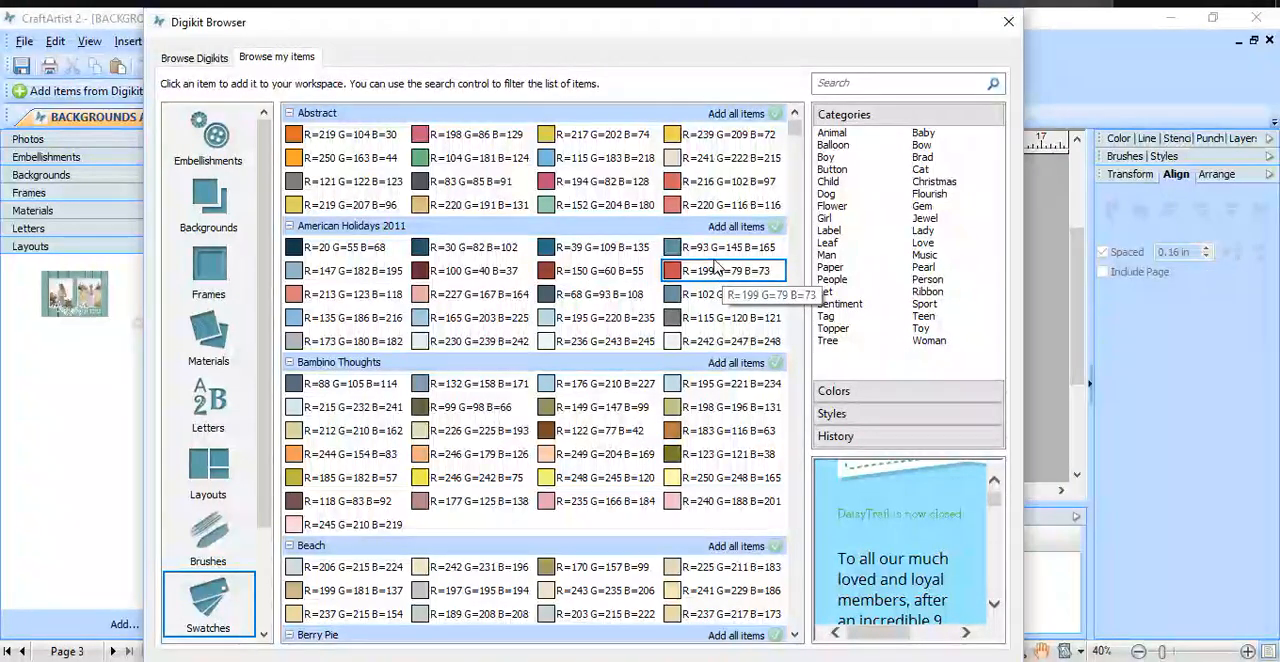
click(668, 132)
click(684, 186)
click(546, 181)
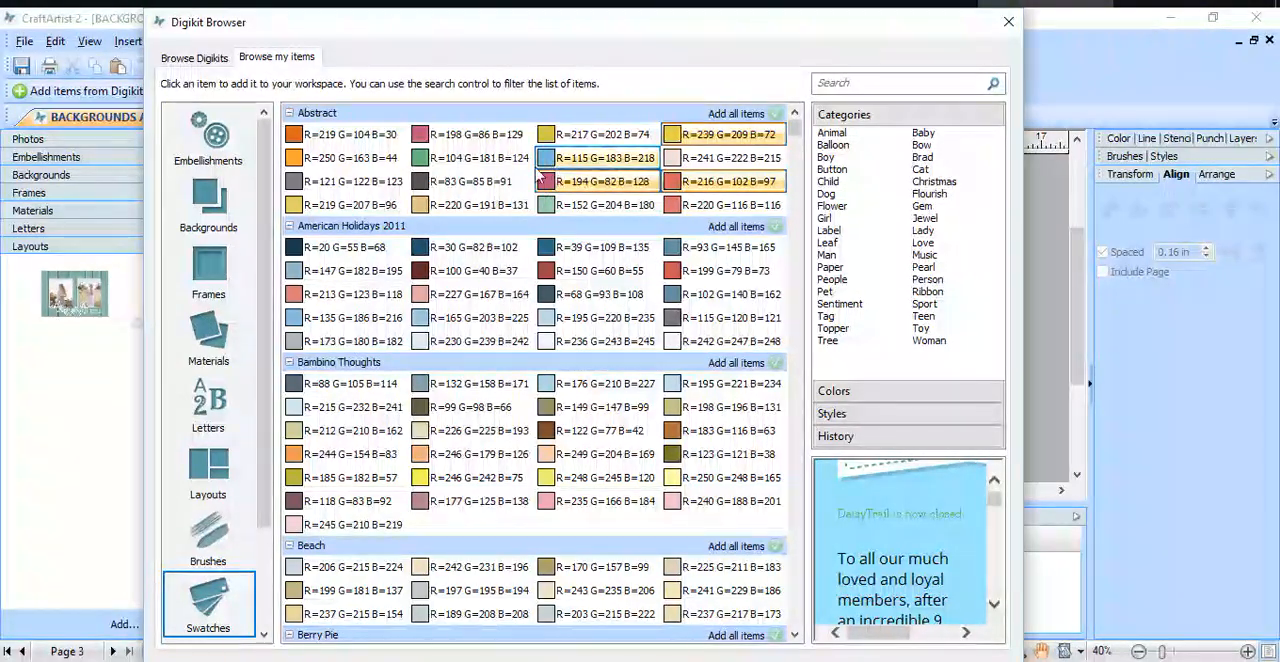
click(470, 158)
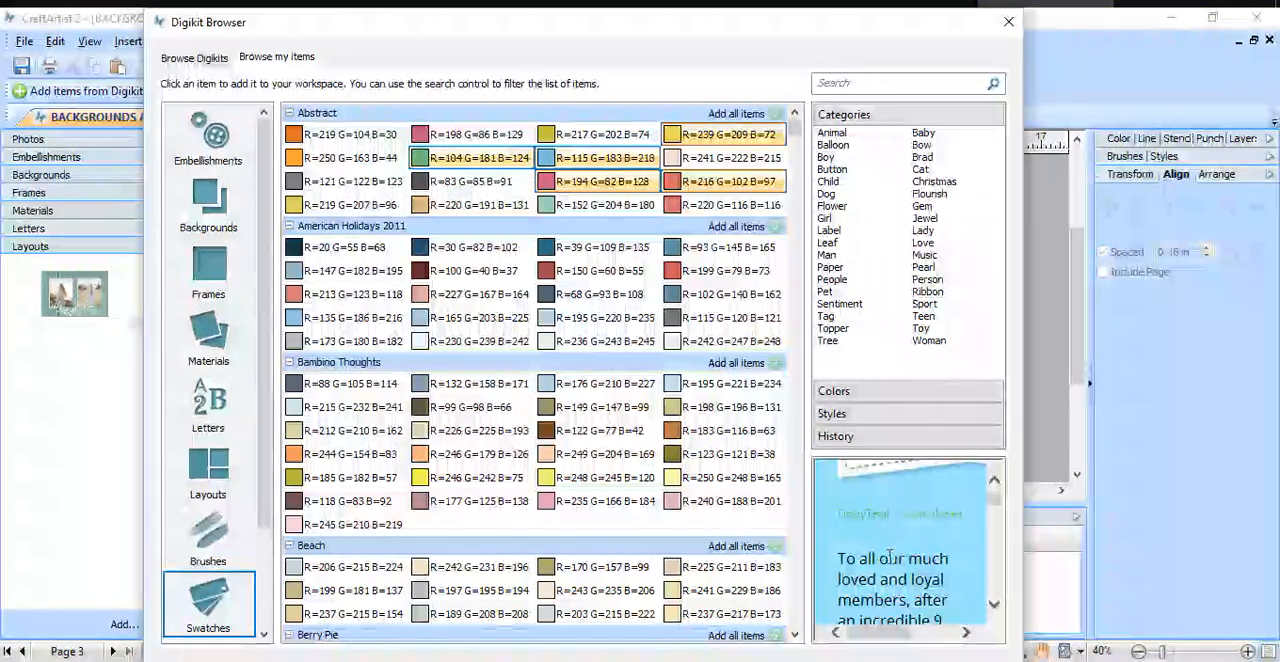
scroll(890, 560, down, 1)
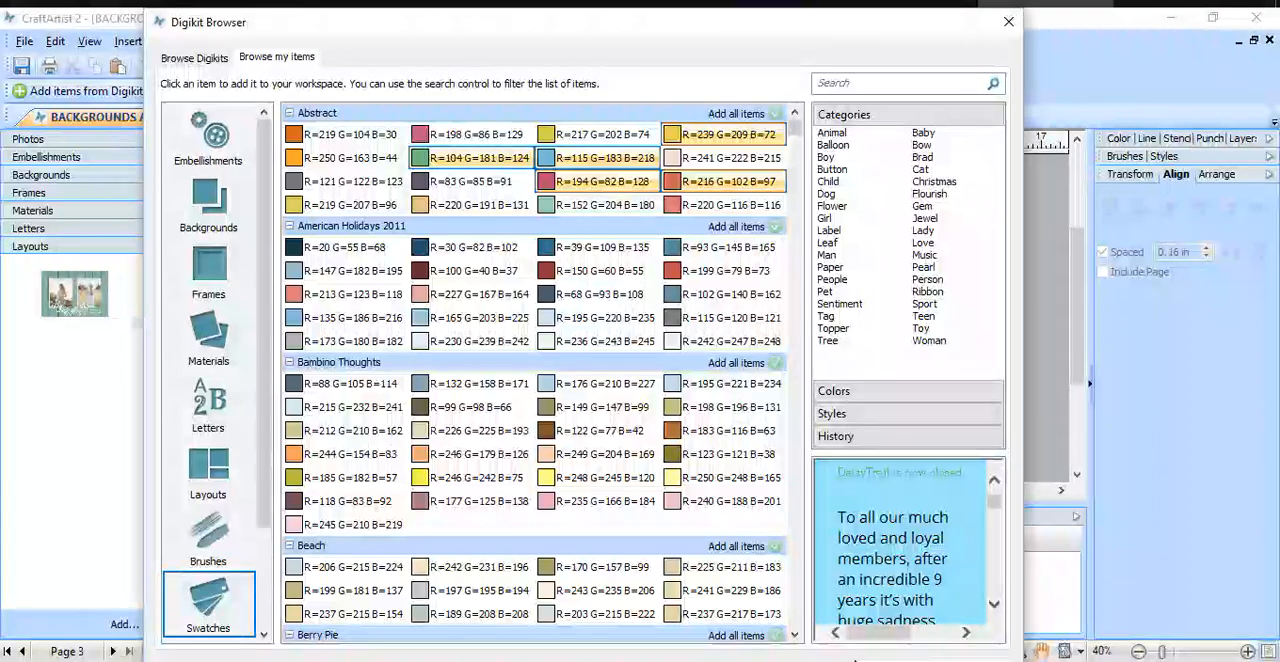
click(1005, 27)
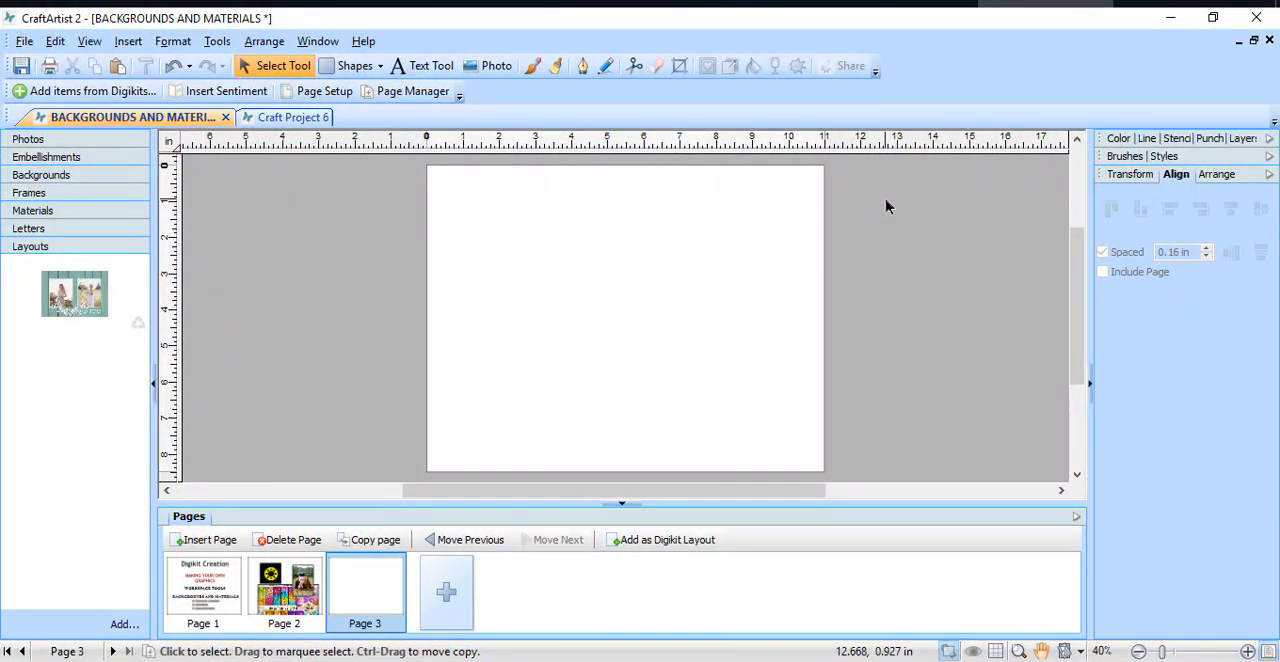
Step: Apply the teal wood layout to page 3 and select the photo of the woman with the bicycle
drag(55, 291, 558, 280)
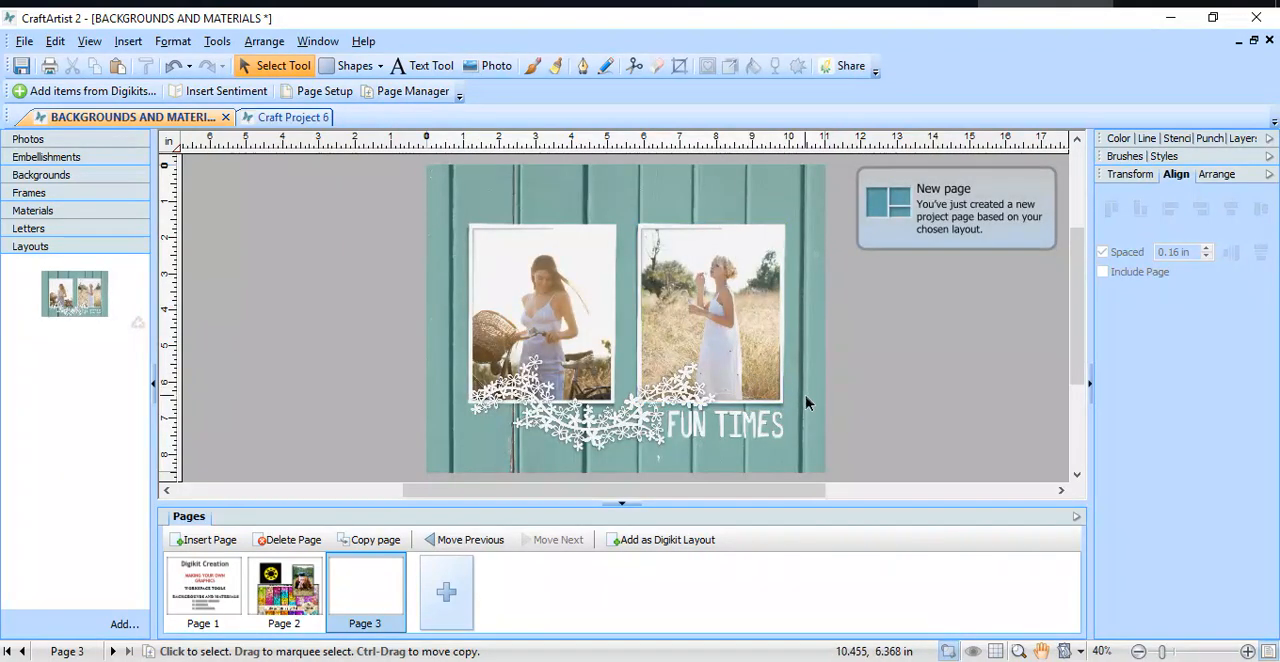
scroll(884, 384, down, 1)
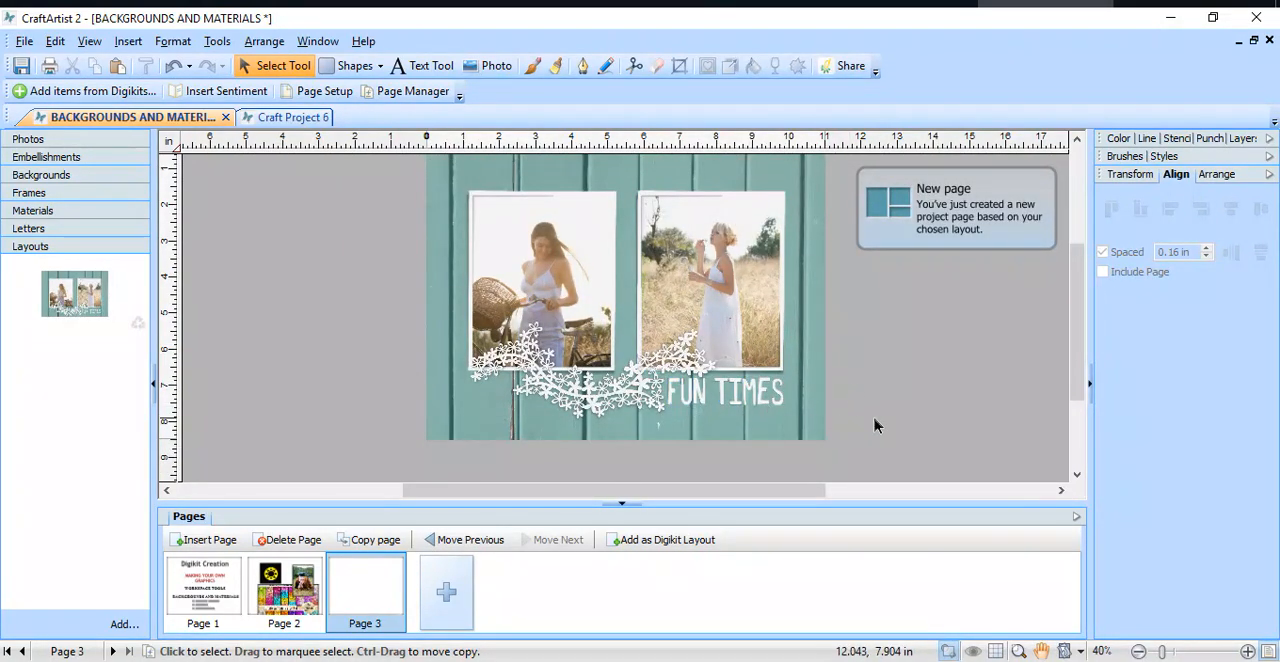
click(684, 305)
click(530, 290)
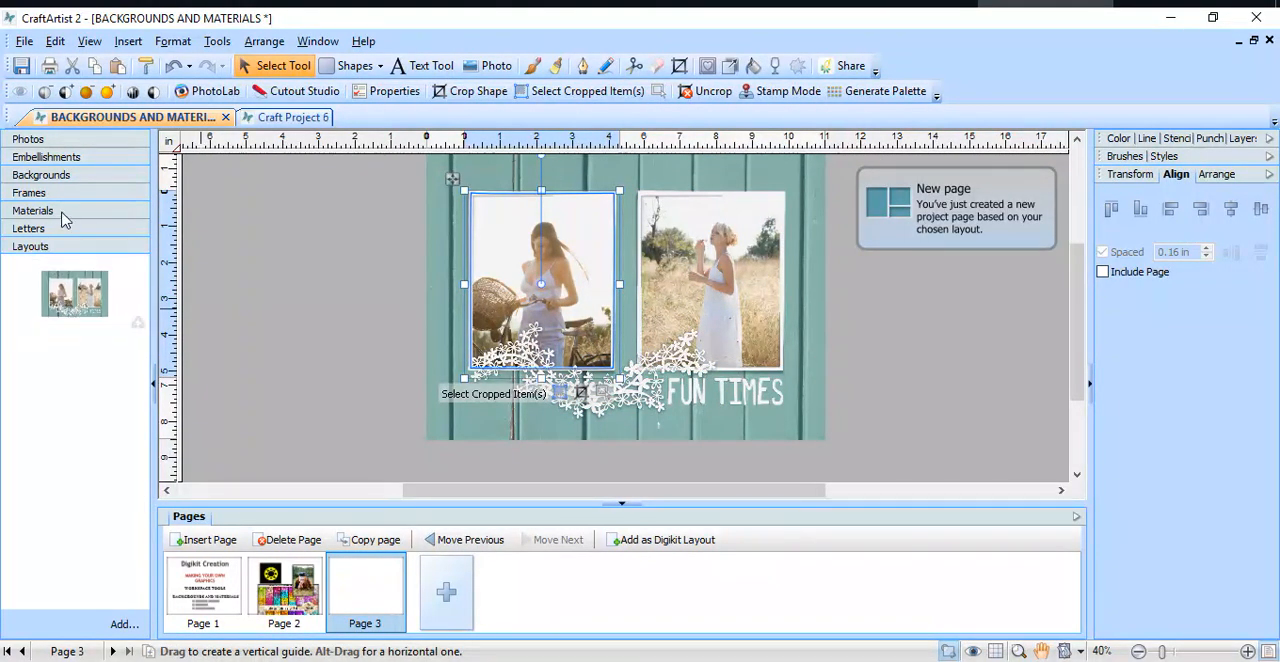
Step: Replace the page 3 background with the lilac paper and place two blue-purple flowers over the white floral spray
click(55, 176)
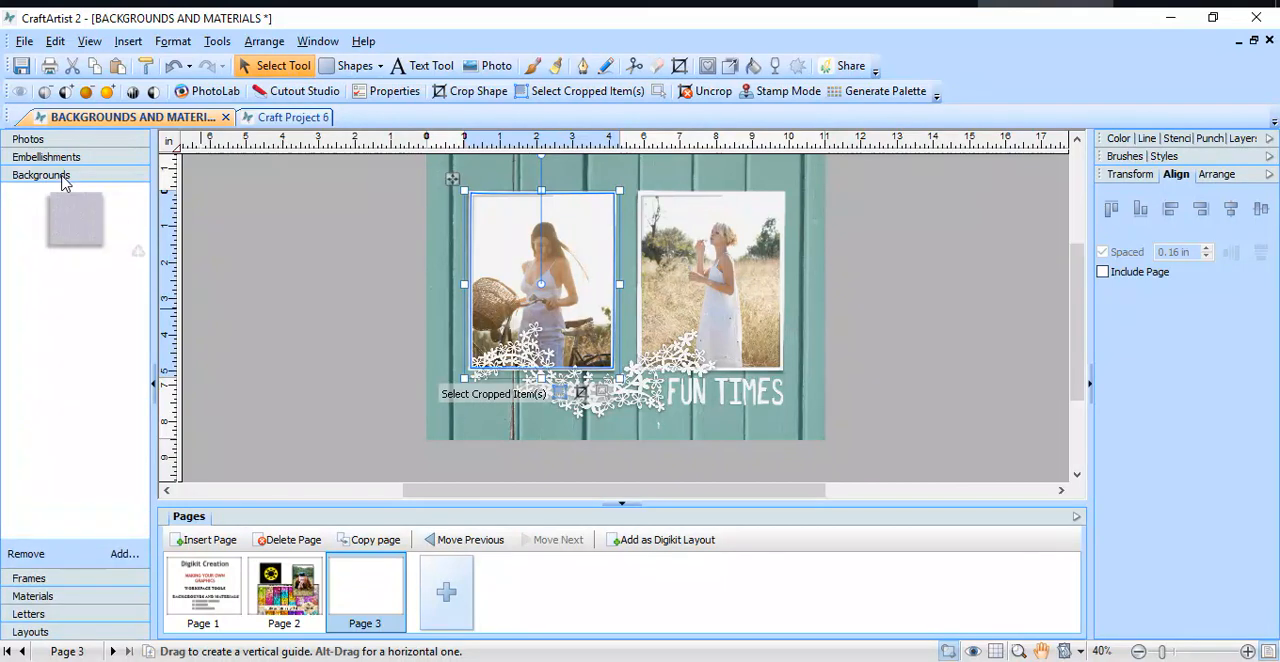
drag(58, 220, 371, 295)
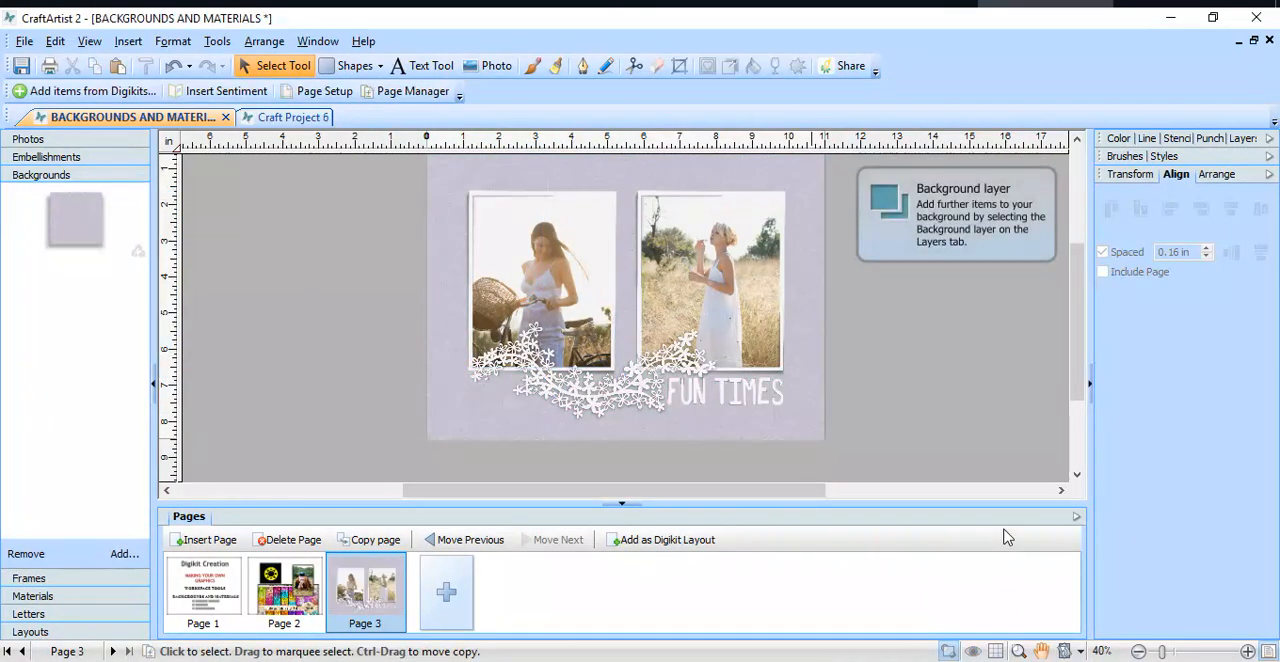
click(52, 157)
drag(117, 340, 478, 377)
drag(115, 402, 645, 378)
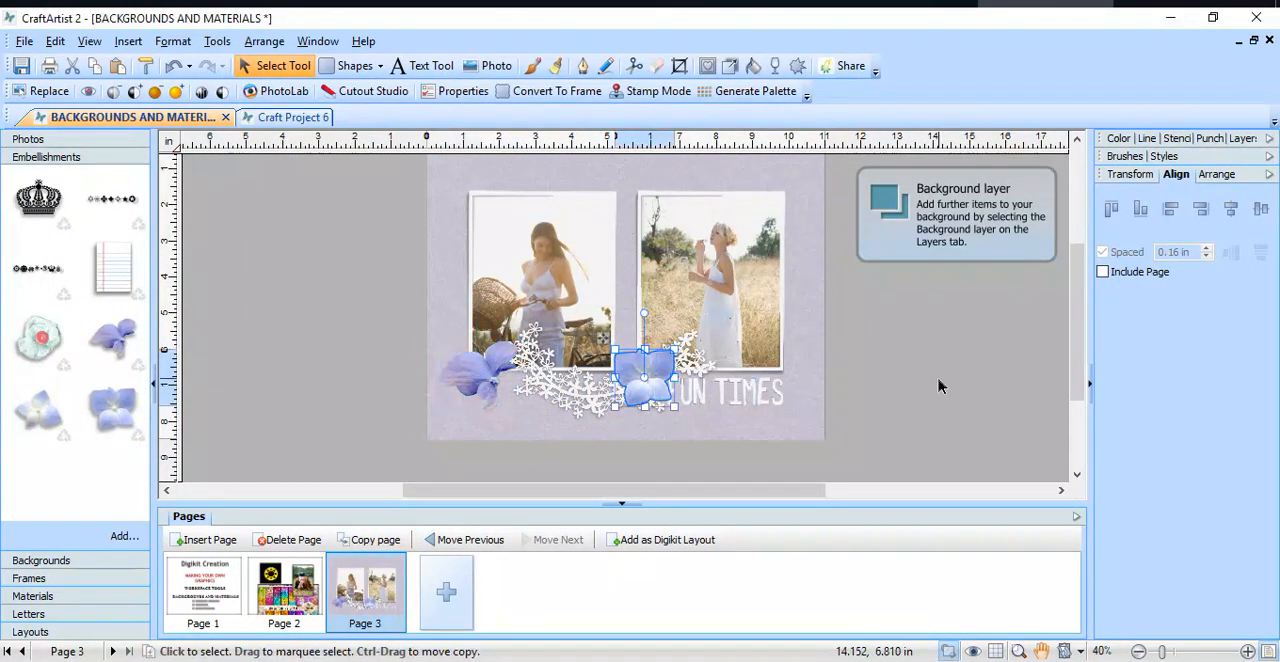
Step: Insert the word TOPS in the gray-green letters and place it over the FUN TIMES title
click(46, 616)
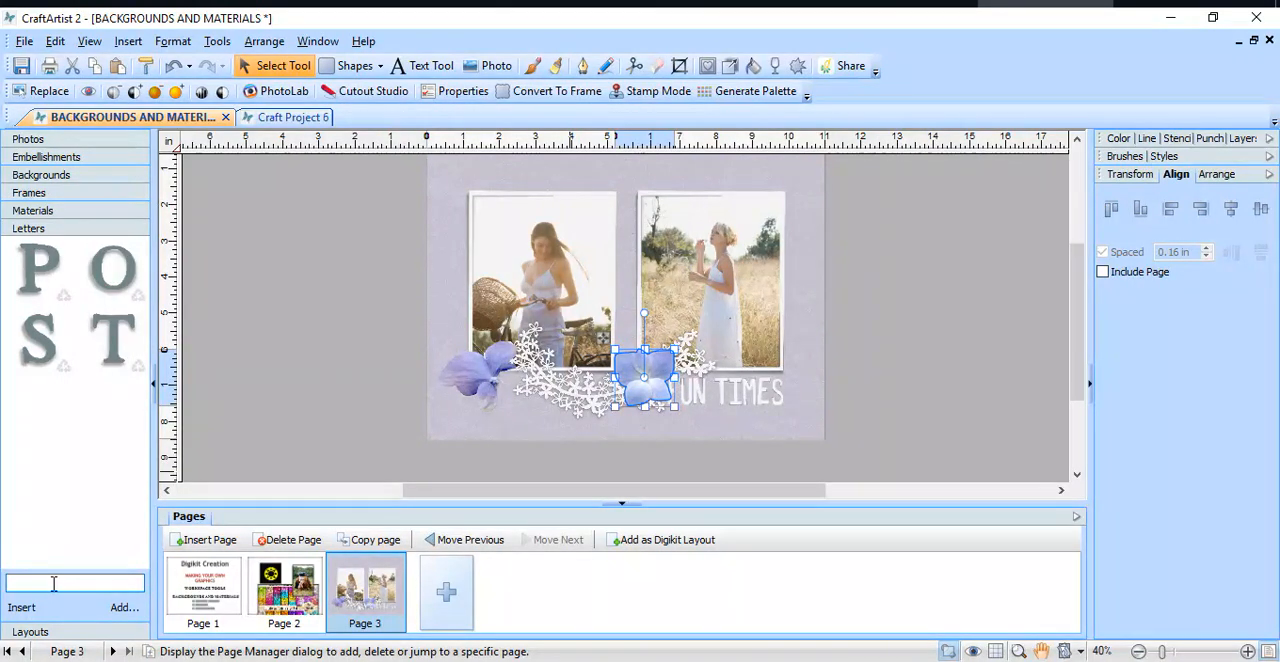
text(S)
click(21, 607)
drag(698, 306, 781, 423)
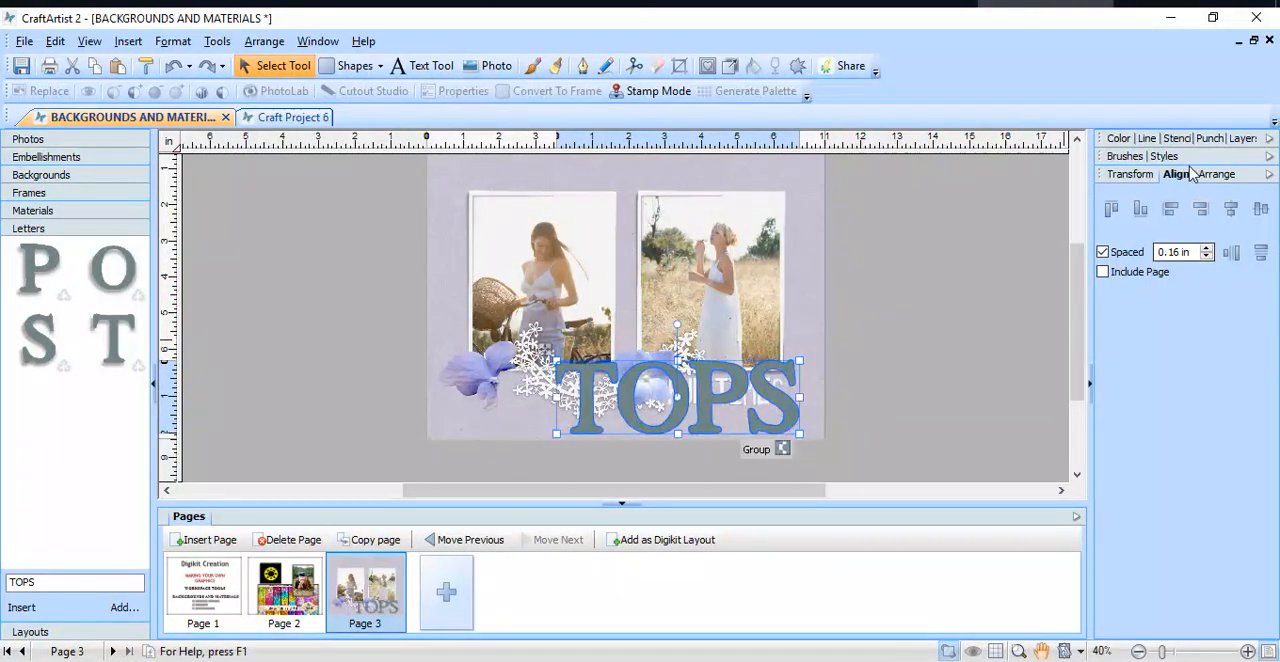
Step: Try the coral swatch on the TOPS letters and recolor them with the blue swatch, R 115, G 183, B 218
click(1119, 139)
click(1156, 202)
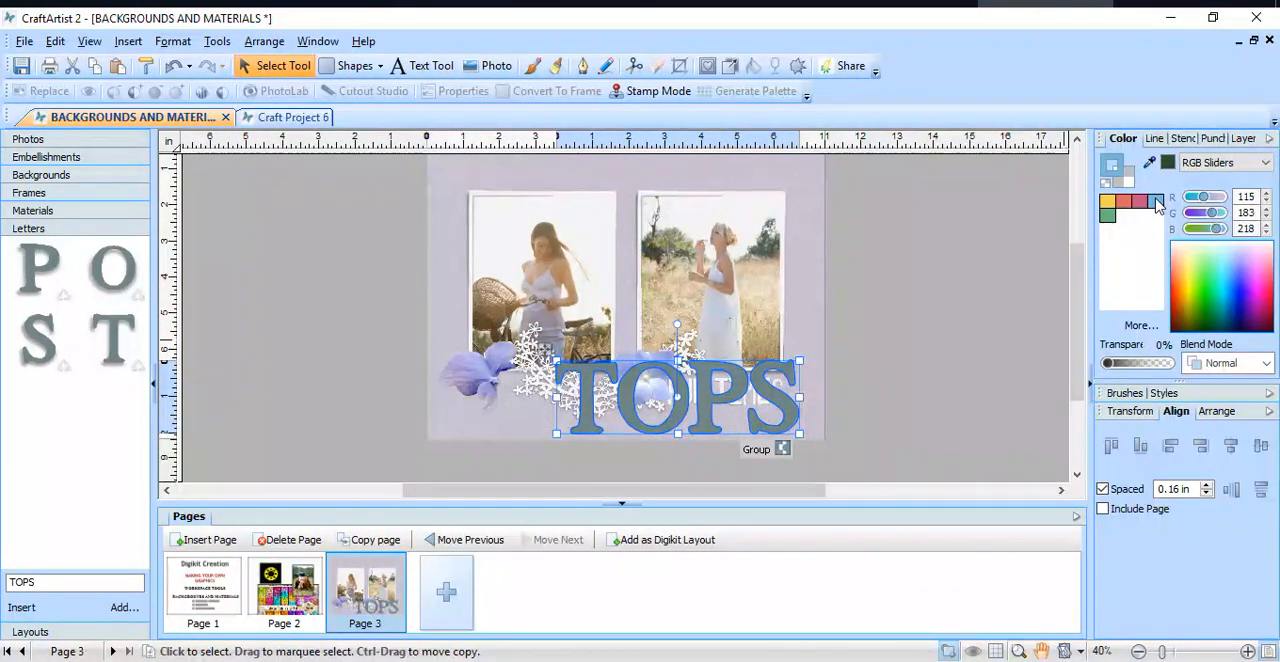
click(1127, 200)
click(1130, 183)
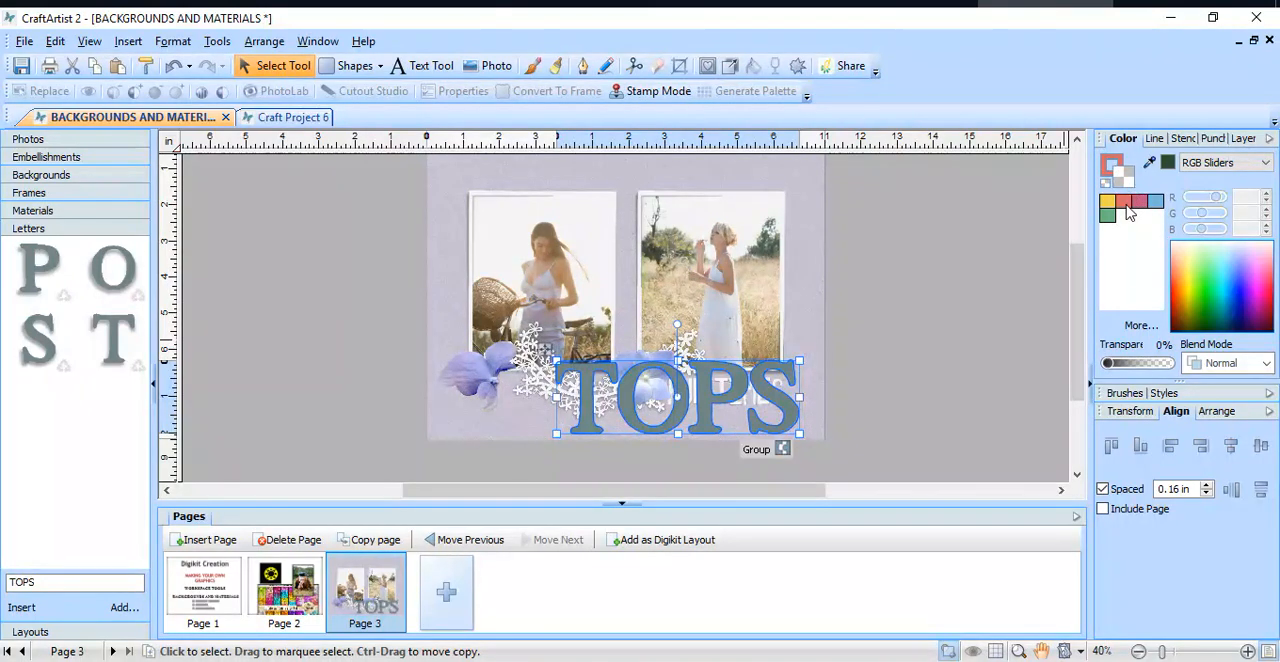
click(1126, 203)
click(1155, 203)
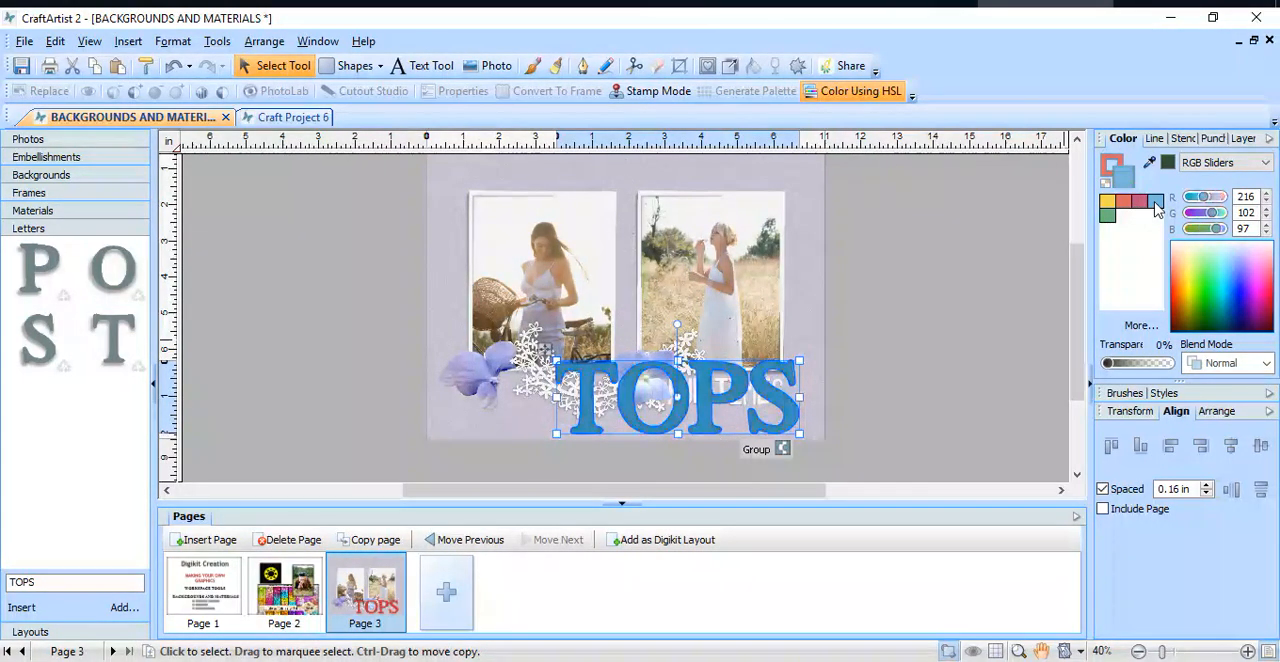
click(952, 245)
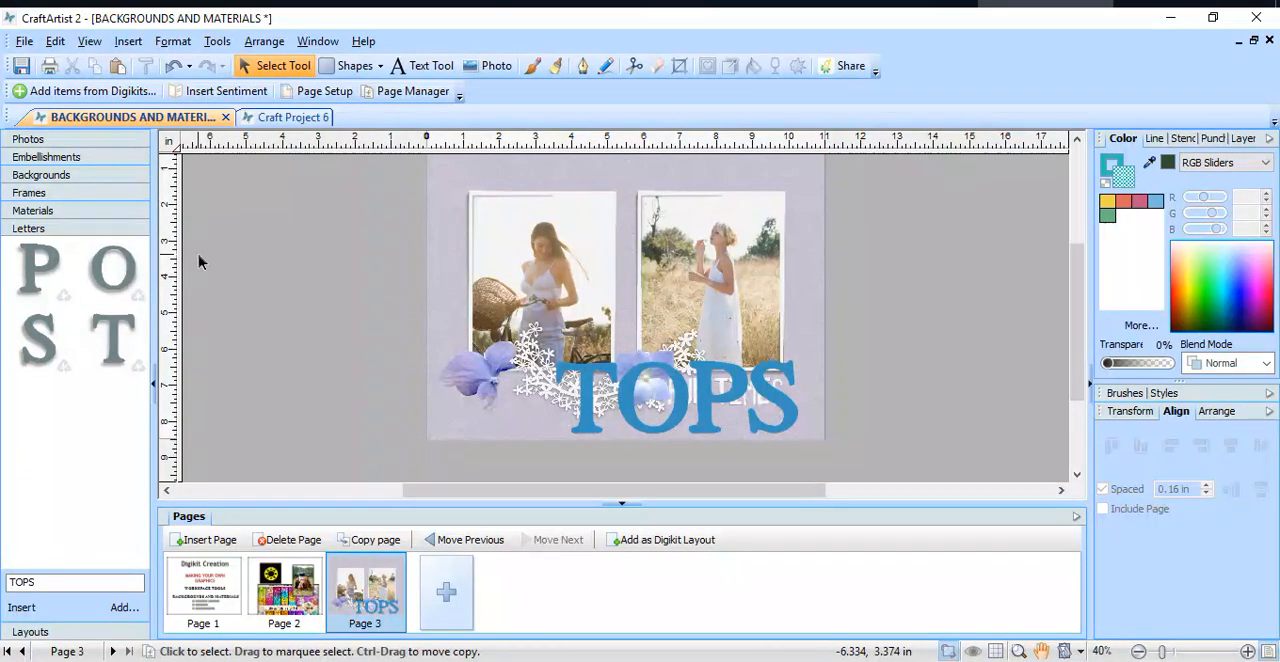
Step: Select everything on page 3 and cut it from the page
click(57, 41)
click(103, 210)
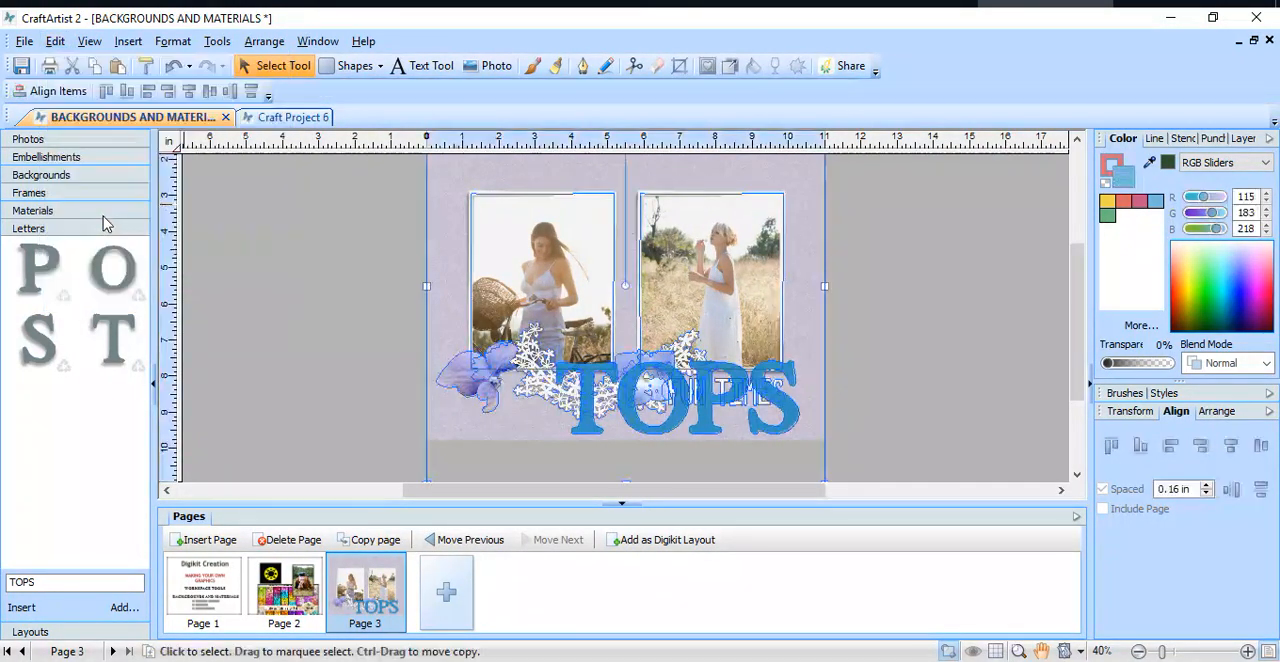
click(72, 66)
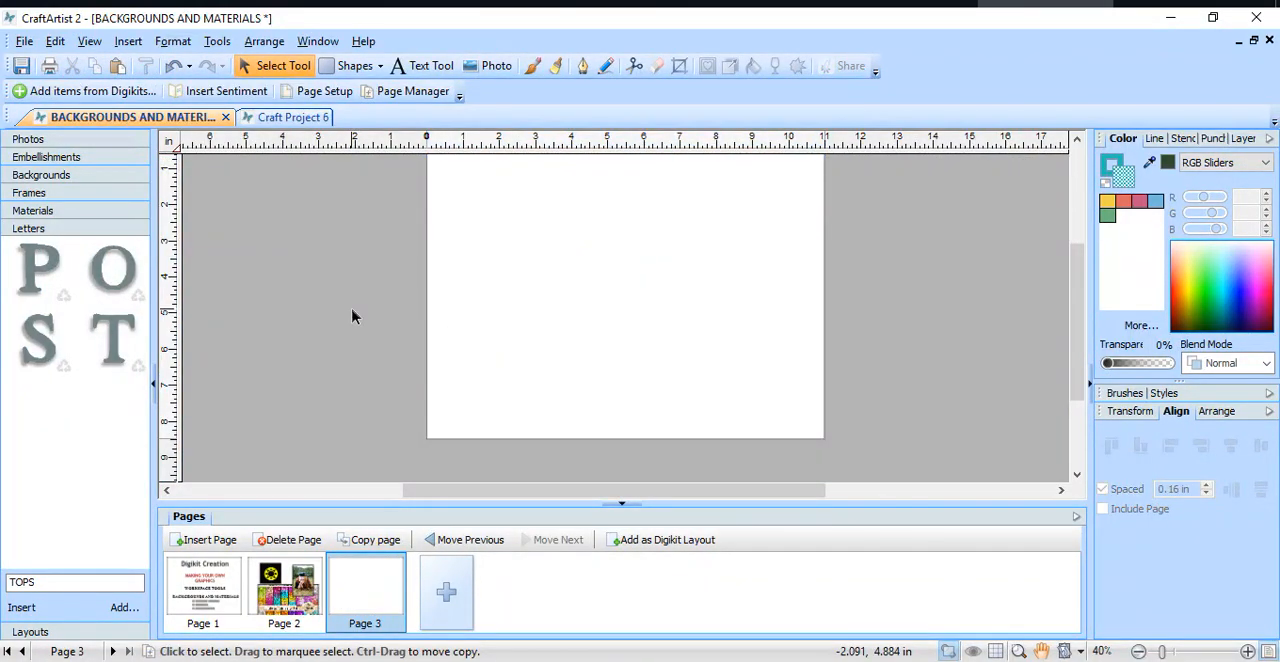
Step: Open page 2 and move the framed graduate photo slightly upward
click(292, 596)
scroll(925, 340, down, 2)
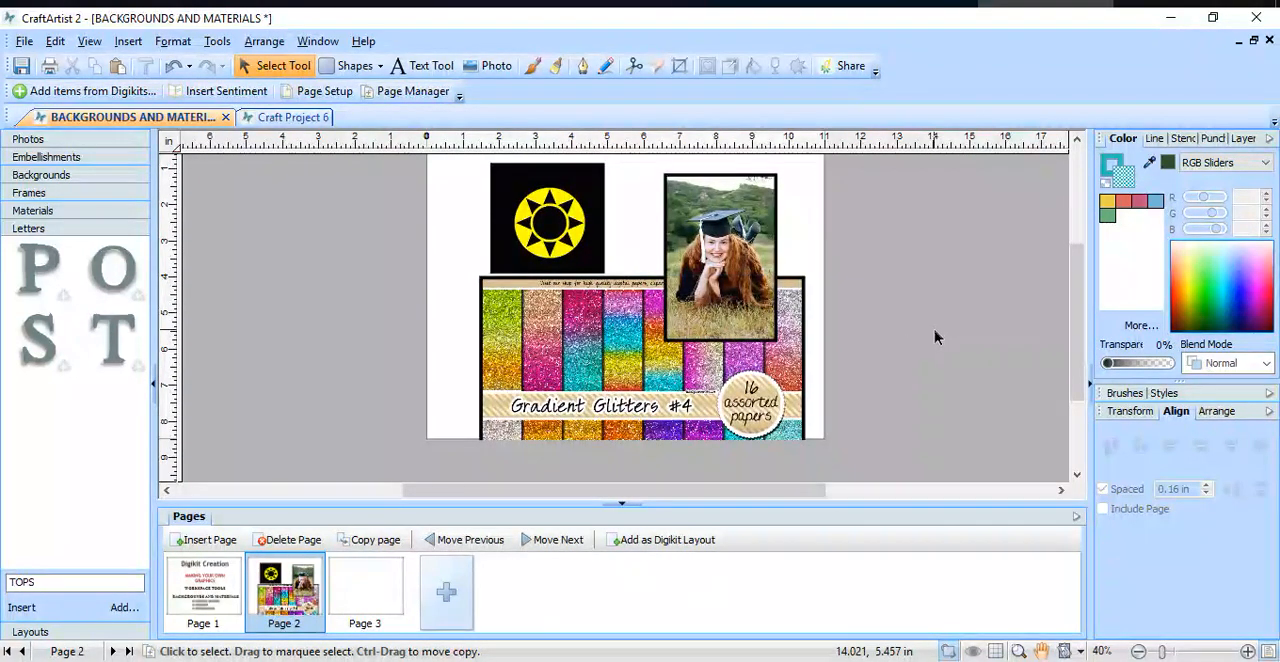
scroll(935, 338, up, 1)
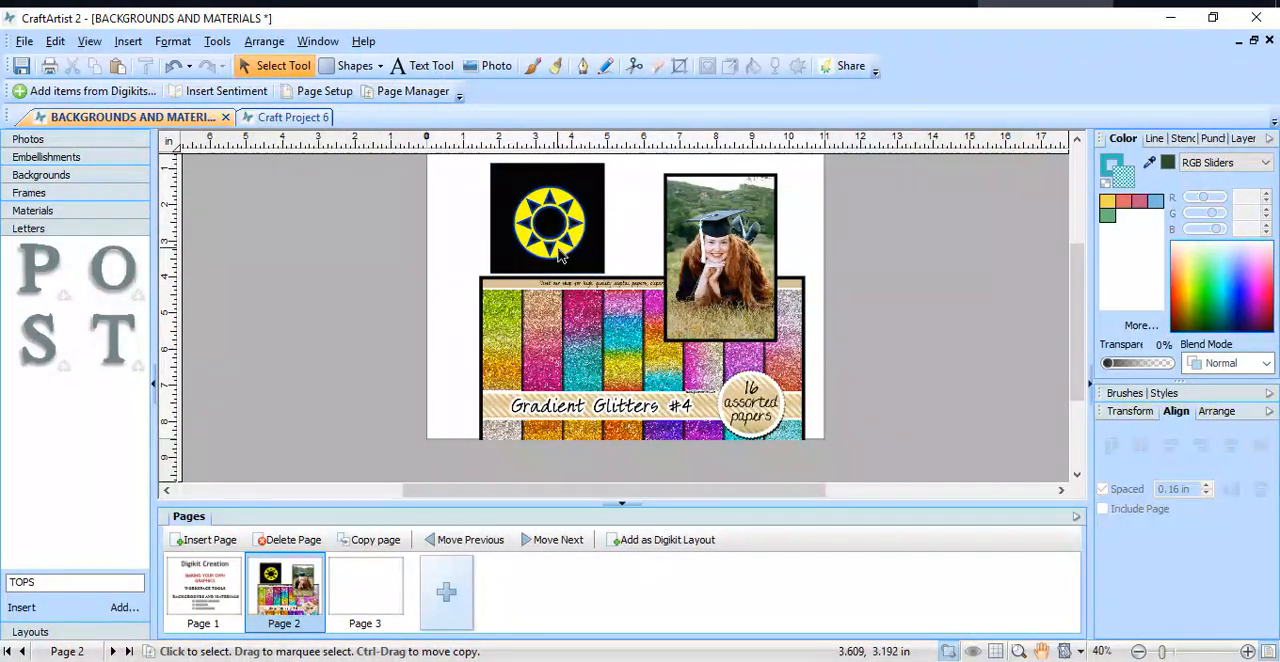
drag(744, 271, 741, 260)
Step: Move the Gradient Glitters picture up and enlarge it to about 11.26 × 8.96 in so that it covers page 2
scroll(846, 283, down, 3)
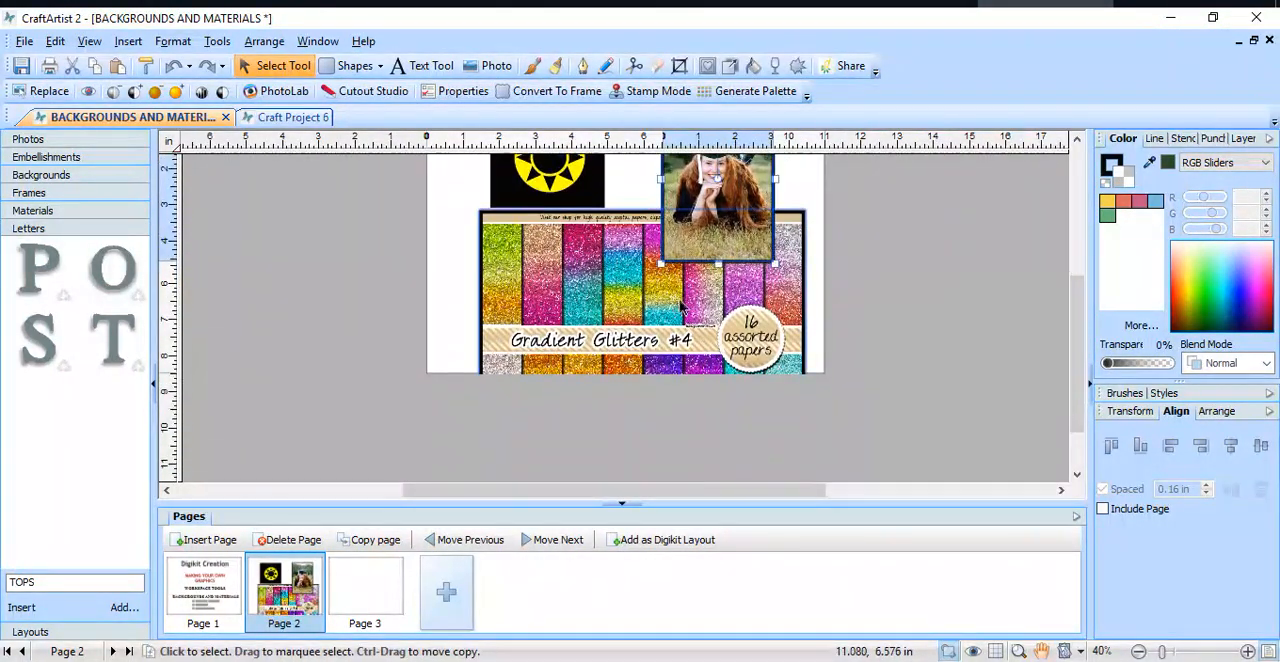
drag(630, 302, 628, 282)
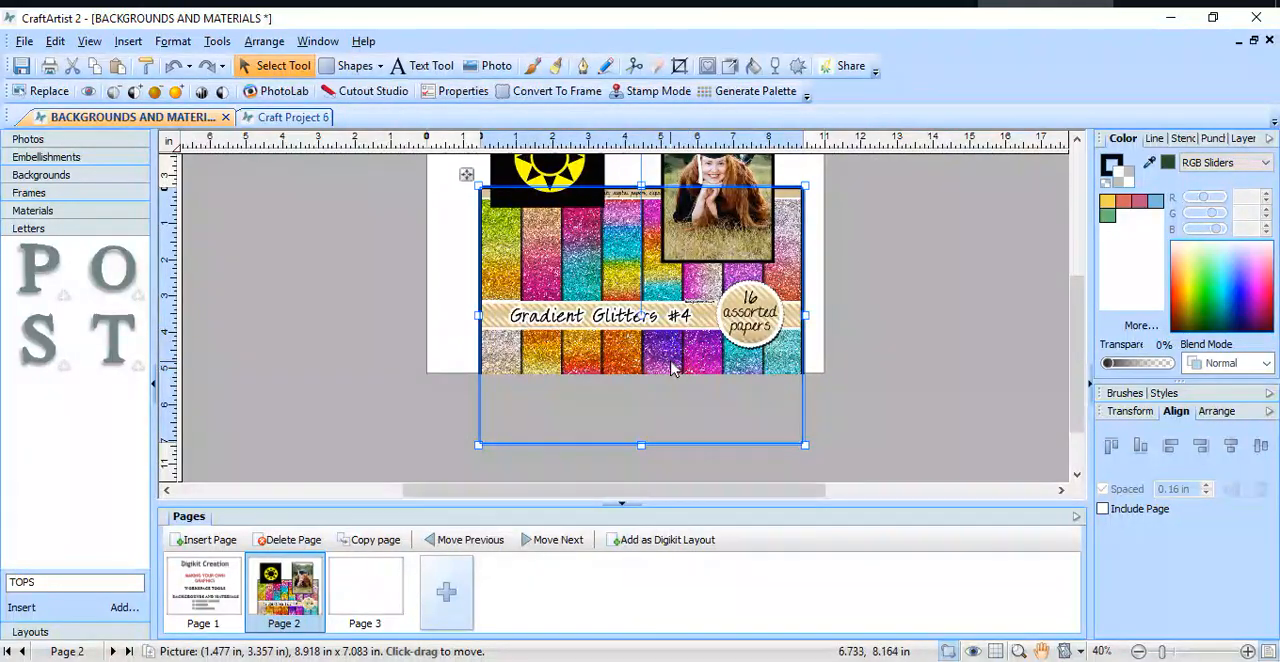
drag(645, 389, 647, 369)
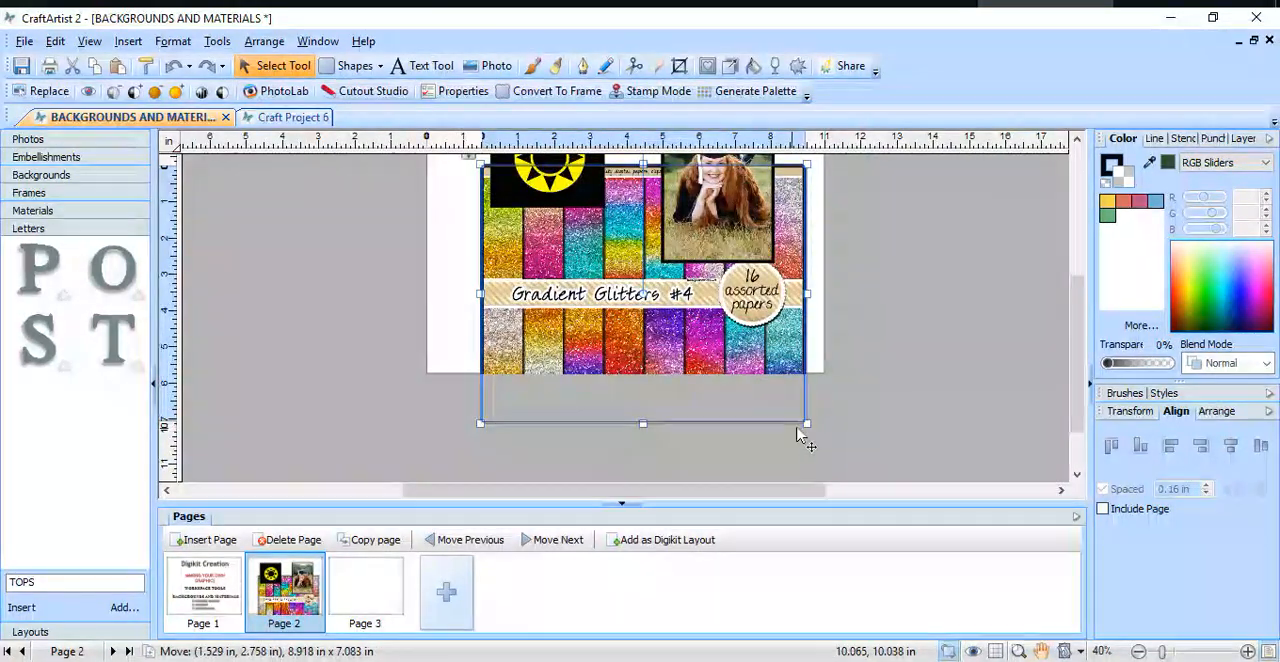
drag(805, 425, 889, 487)
drag(771, 409, 716, 350)
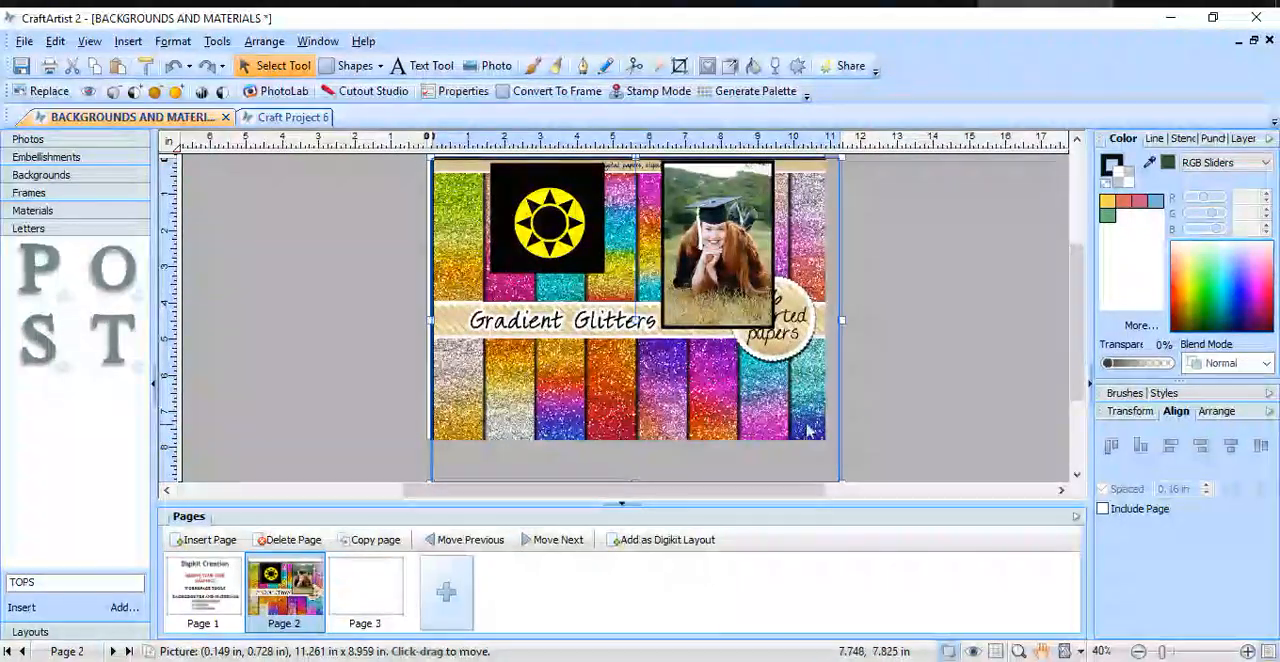
drag(700, 431, 703, 426)
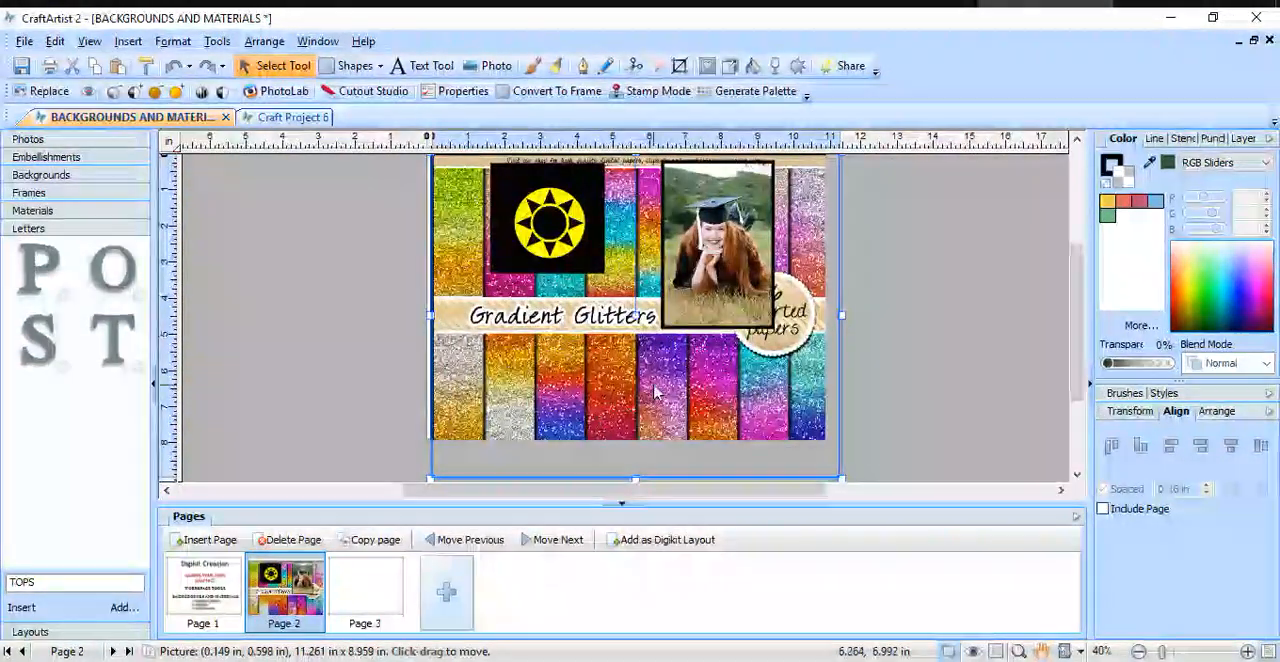